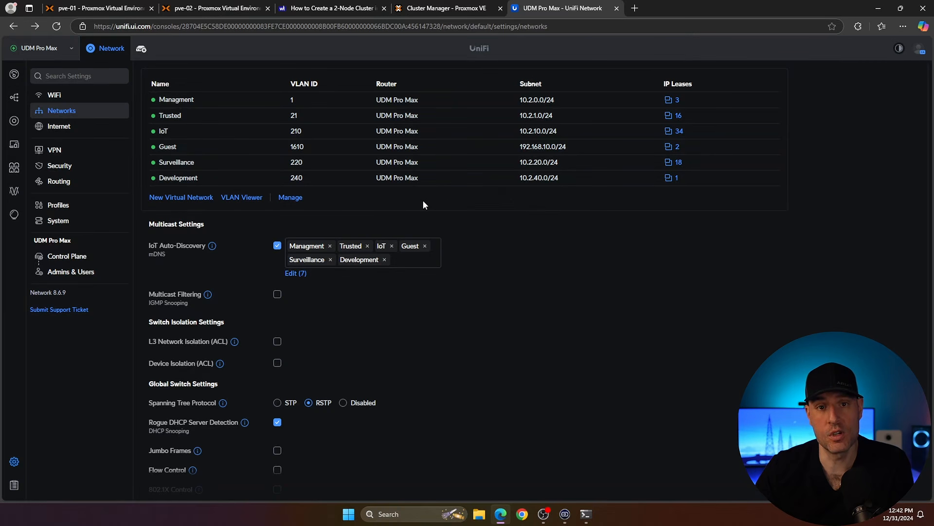
# Step: Create a new virtual network named Proxmox Cluster with host address 10.3.15.1/24 and a manual VLAN ID of 315
pyautogui.click(170, 199)
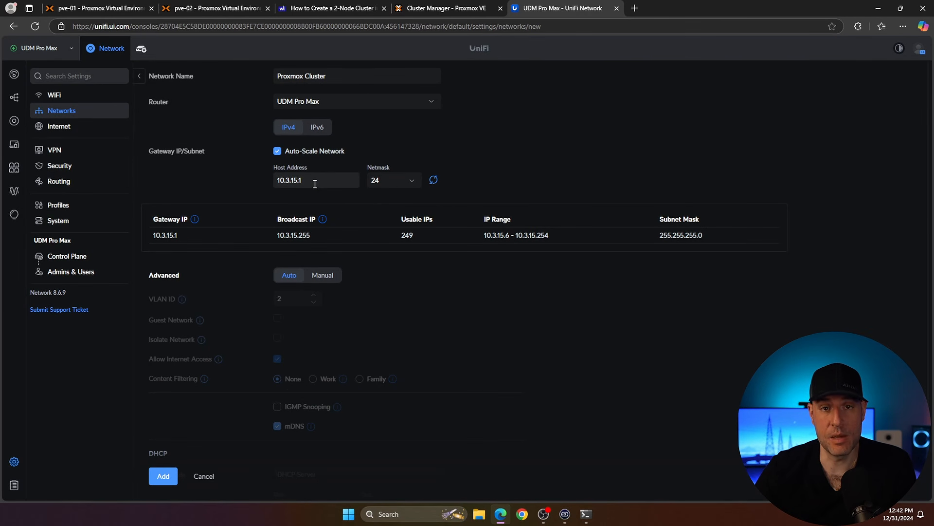
pyautogui.click(322, 275)
pyautogui.write('315')
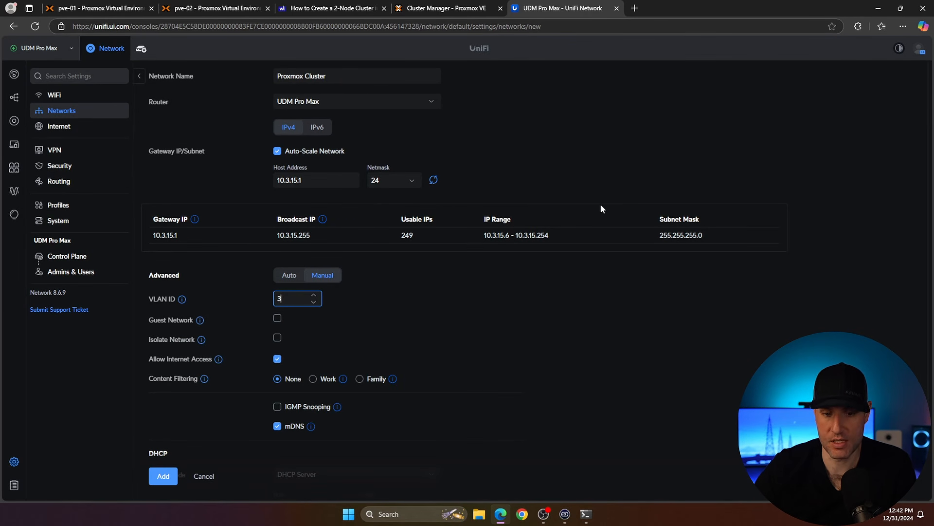
pyautogui.click(454, 327)
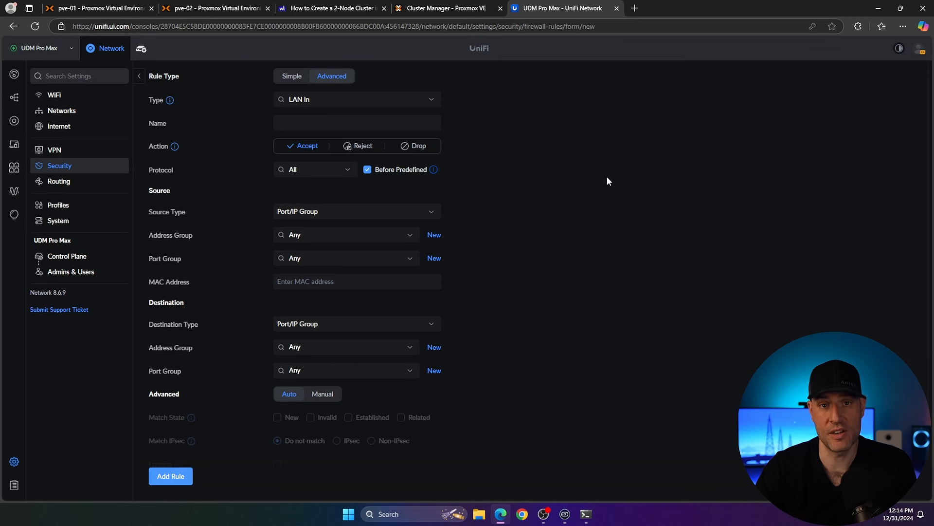
# Step: Name the LAN In firewall rule Block Proxmox Cluster to RFC1918 and set its action to Drop
pyautogui.click(361, 125)
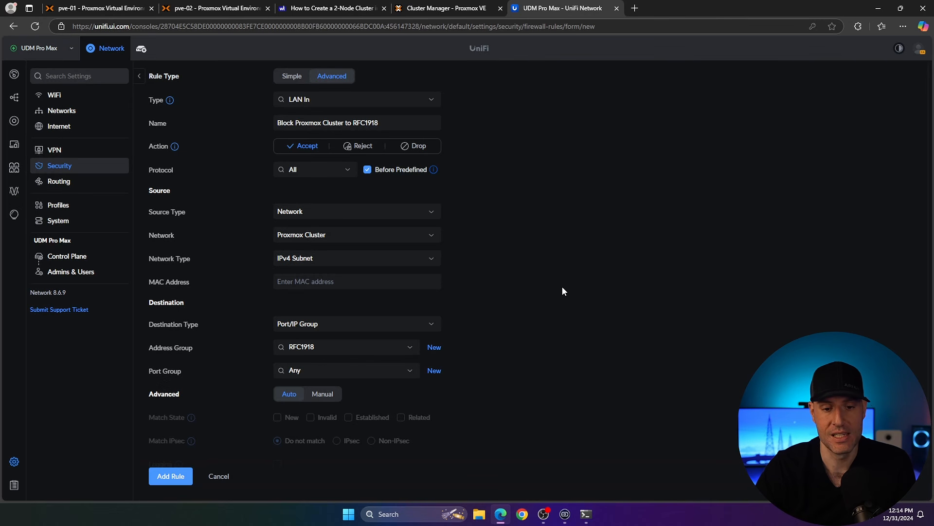
pyautogui.click(408, 146)
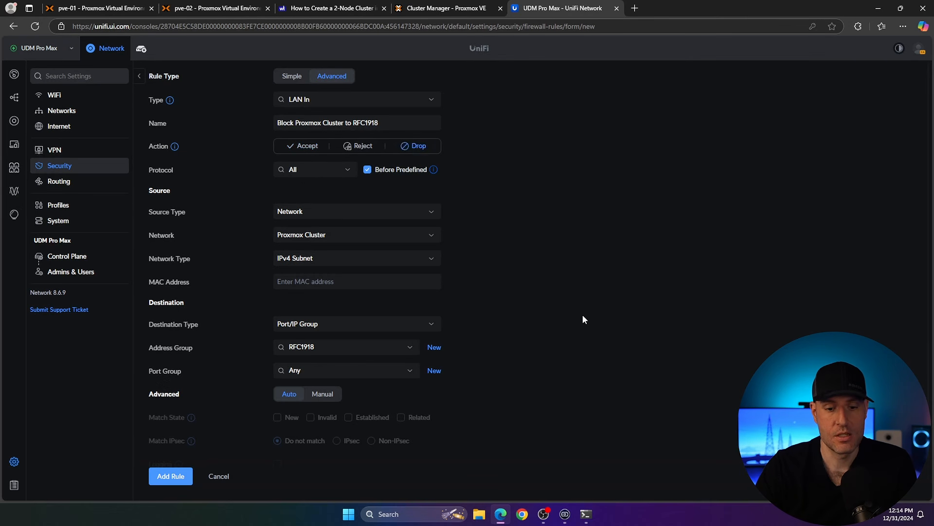
# Step: Switch the rule's advanced matching to Manual, tick the New and Invalid match states, and add the rule
pyautogui.scroll(-1, 584, 315)
pyautogui.click(322, 374)
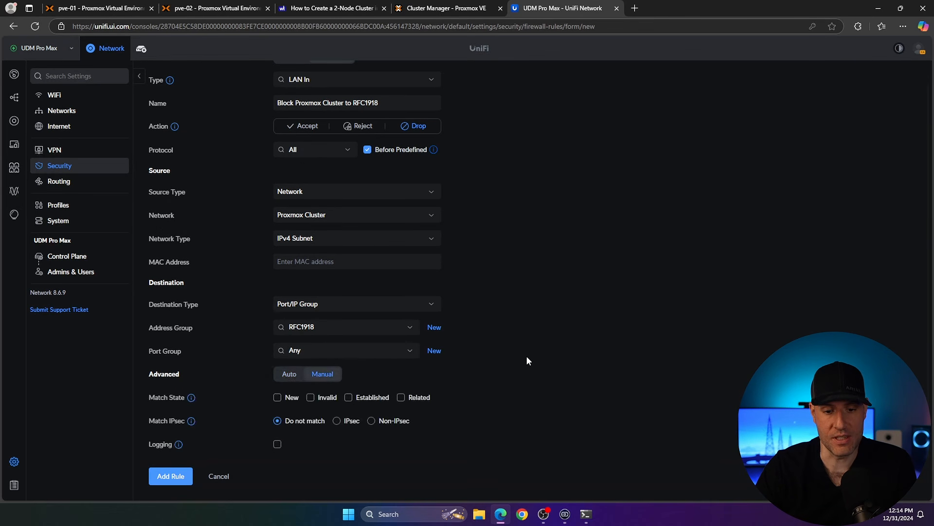
pyautogui.click(277, 398)
pyautogui.click(311, 398)
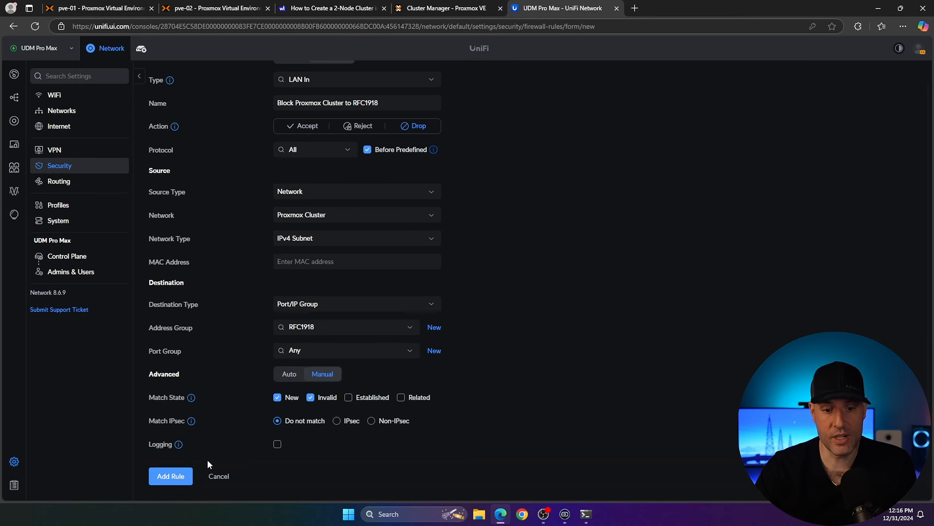
pyautogui.click(180, 475)
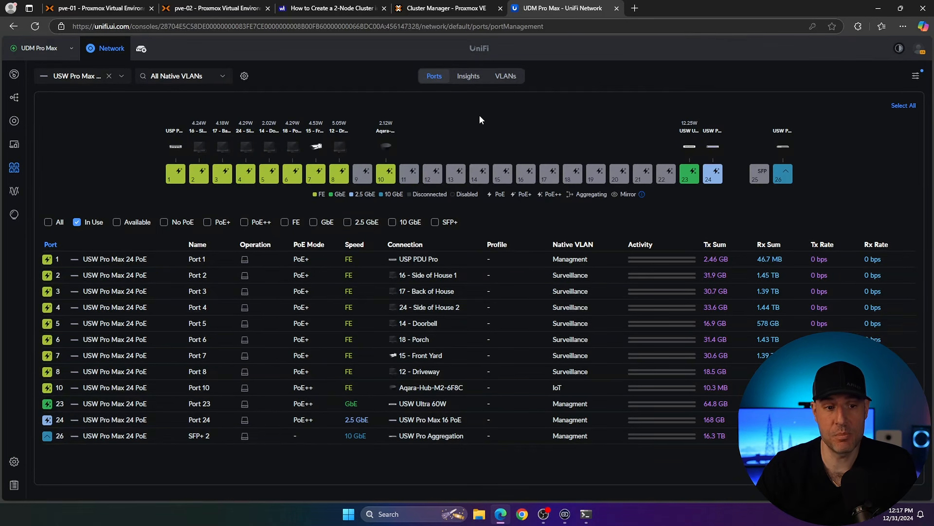
# Step: Select switch ports 11, 12 and 13, set their native network to Proxmox Cluster (2), and block all tagged VLANs
pyautogui.click(415, 175)
pyautogui.click(436, 175)
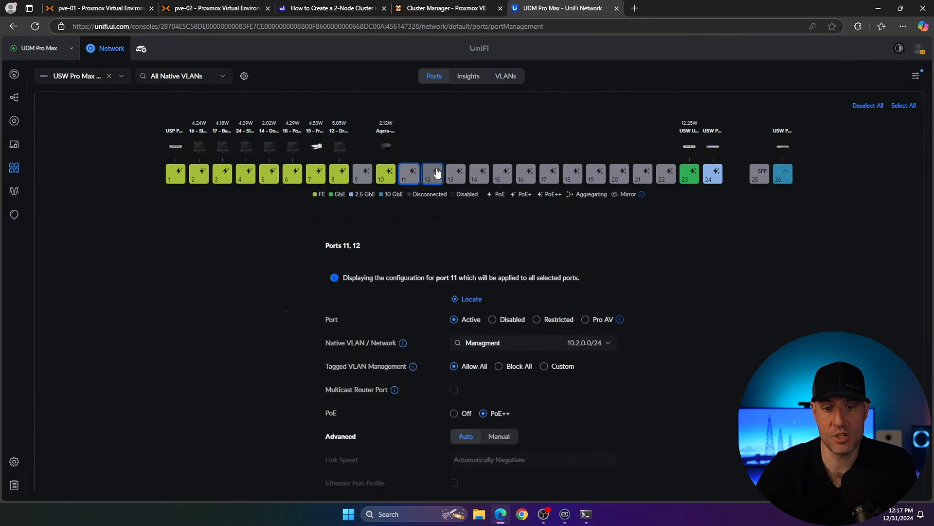
pyautogui.click(459, 175)
pyautogui.scroll(-1, 504, 282)
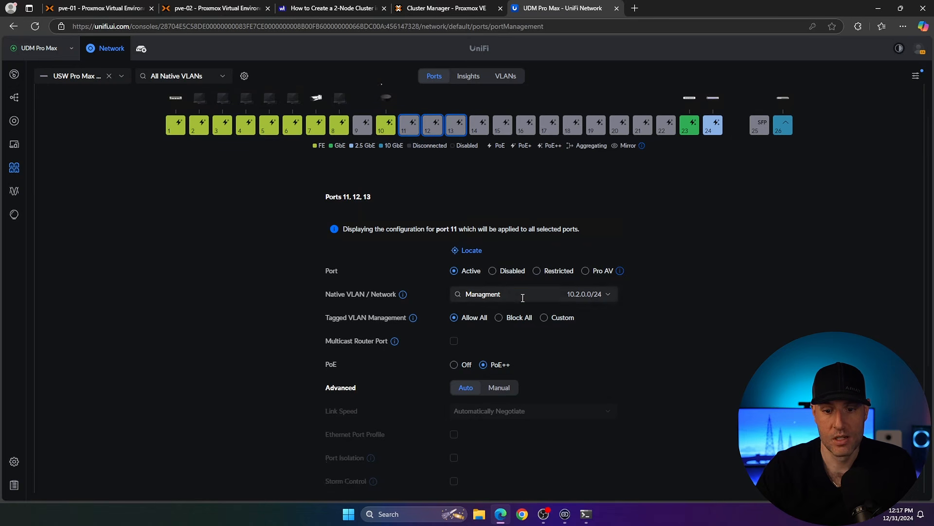
pyautogui.click(521, 294)
pyautogui.scroll(-2, 520, 323)
pyautogui.click(501, 343)
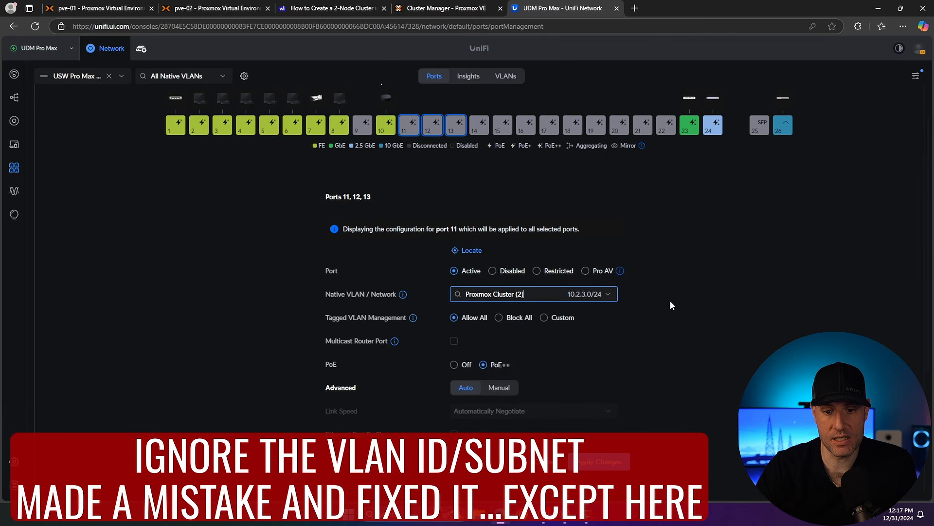
pyautogui.scroll(1, 520, 319)
pyautogui.click(520, 366)
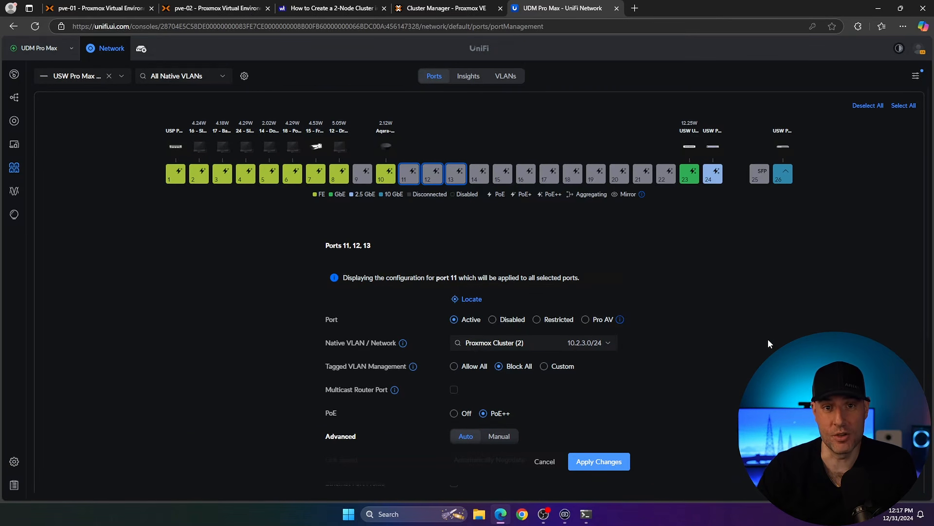
# Step: Compare the pve-01 and pve-02 nodes' summaries and vm_data storage across the two Proxmox tabs
pyautogui.click(205, 12)
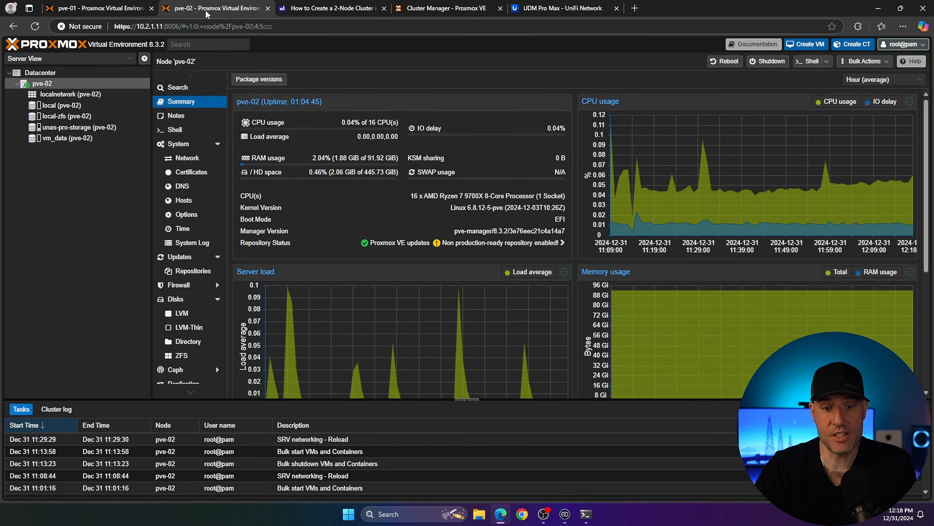
pyautogui.click(124, 11)
pyautogui.click(188, 13)
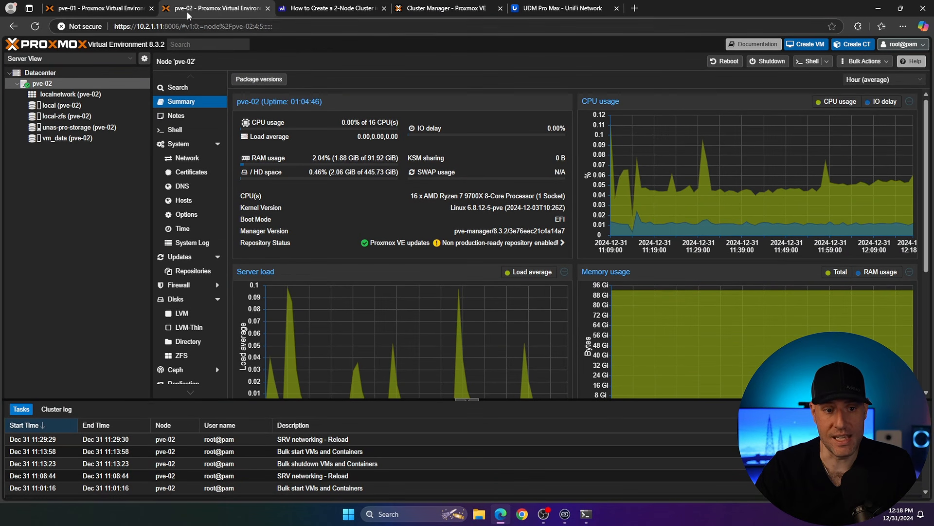
pyautogui.click(100, 9)
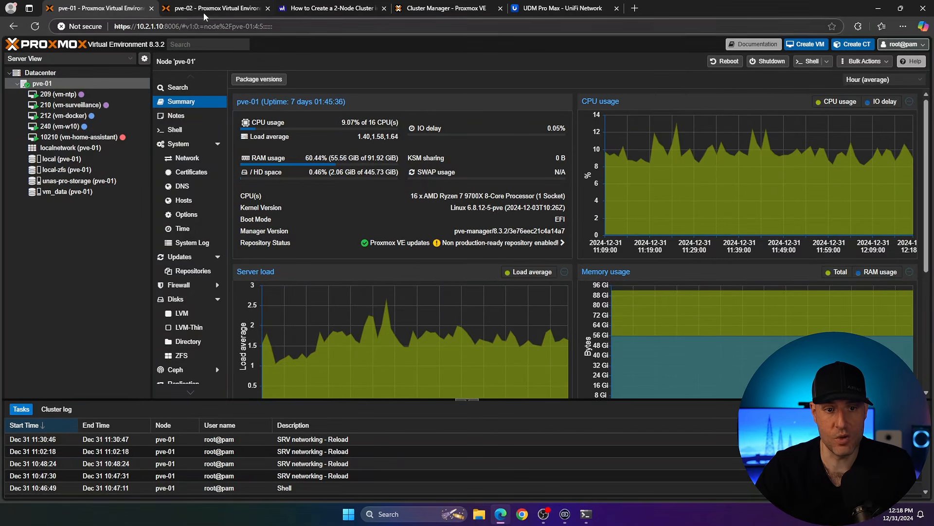
pyautogui.click(170, 9)
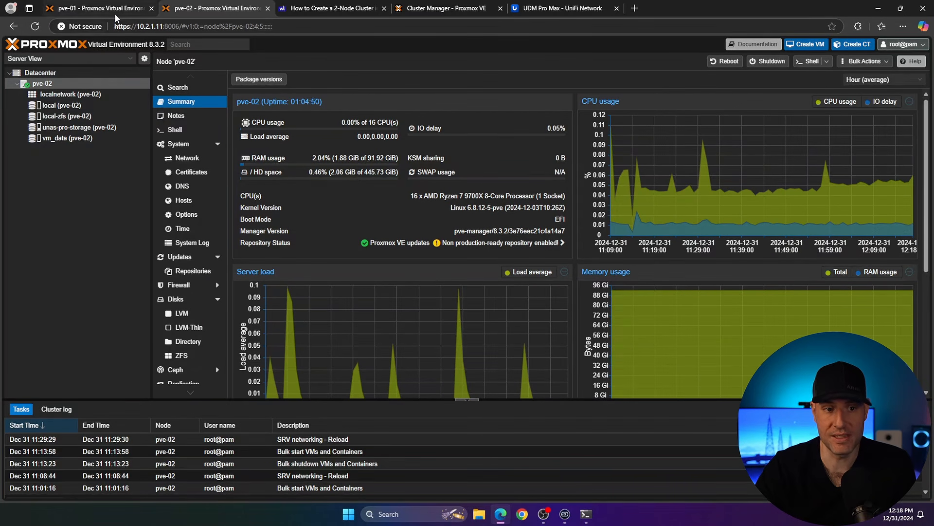
pyautogui.click(58, 138)
pyautogui.click(109, 11)
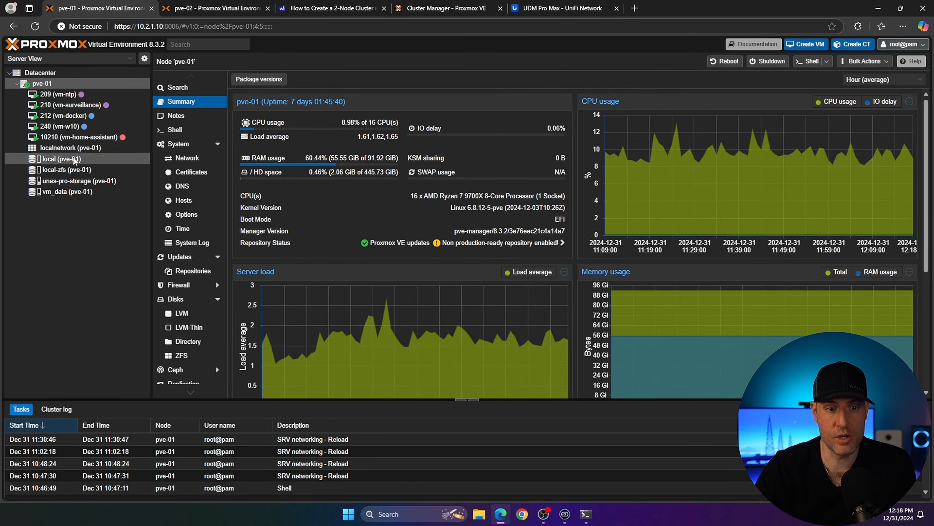
pyautogui.click(74, 191)
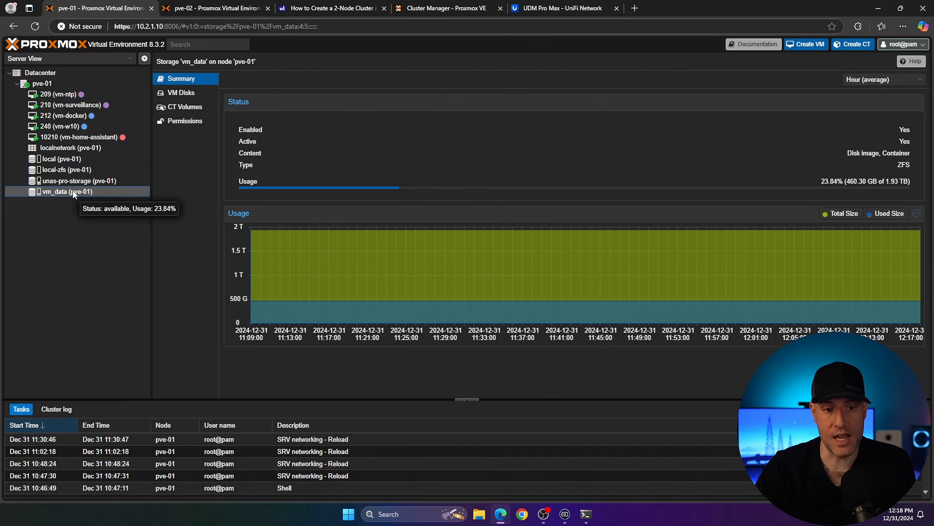
pyautogui.click(189, 12)
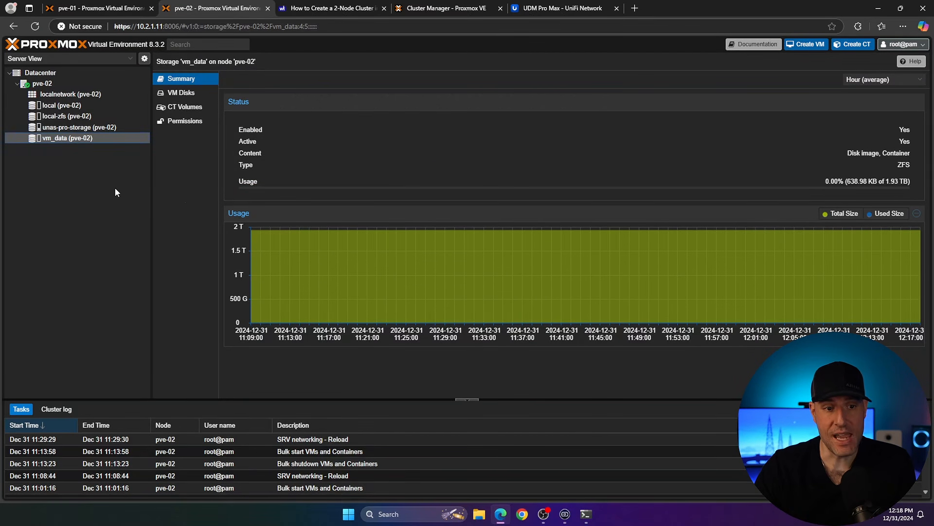
pyautogui.click(84, 85)
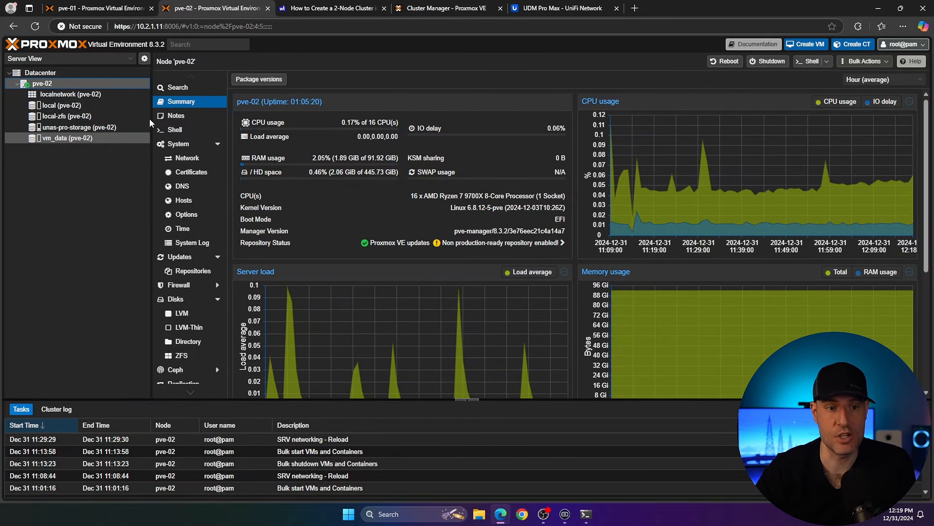
pyautogui.click(89, 10)
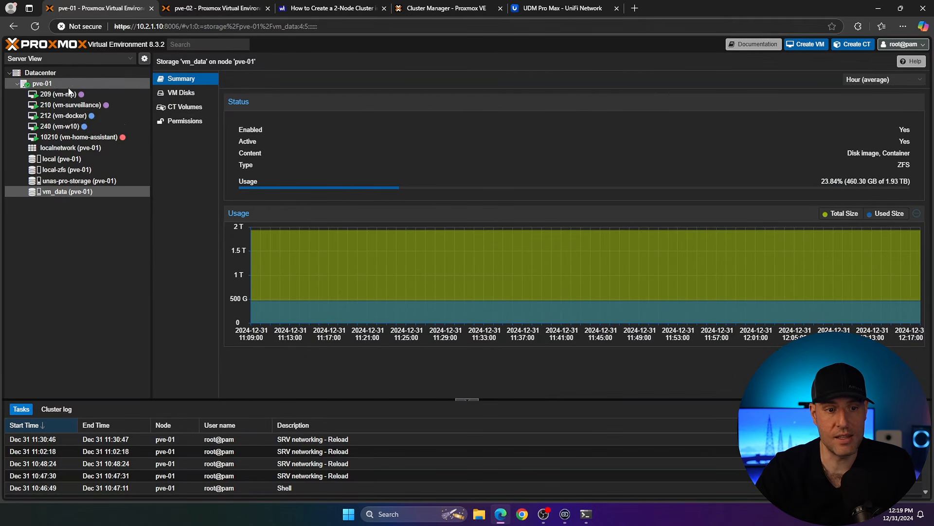
pyautogui.click(49, 84)
# Step: Open pve-01's network settings and inspect the enp2s0f1 network device
pyautogui.click(187, 157)
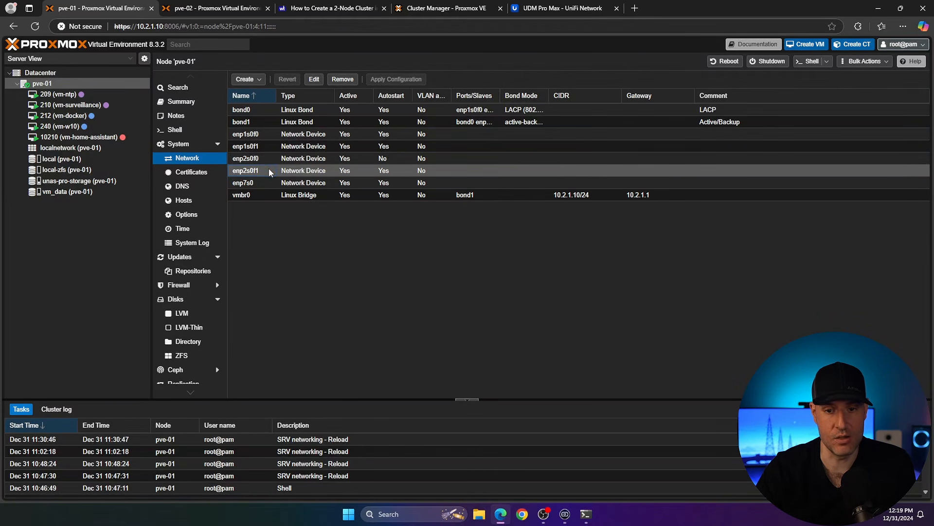
pyautogui.doubleClick(296, 170)
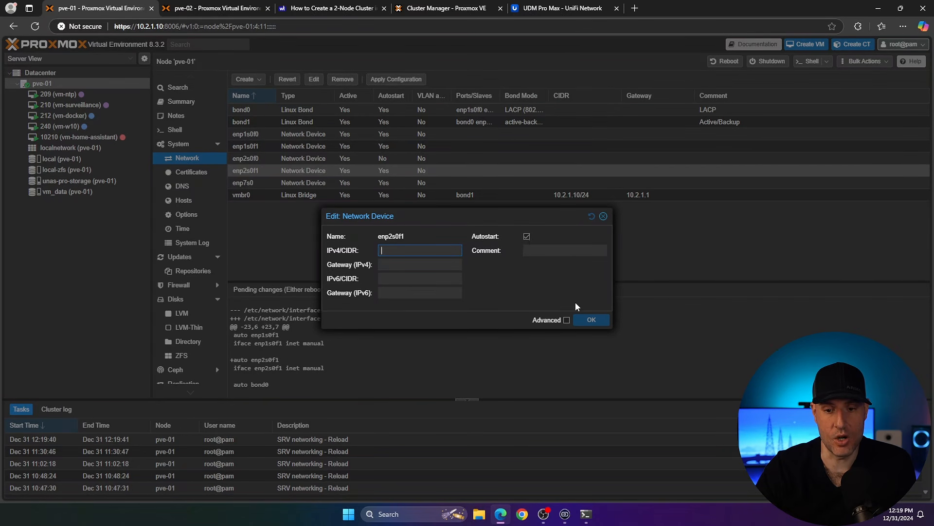
pyautogui.click(604, 215)
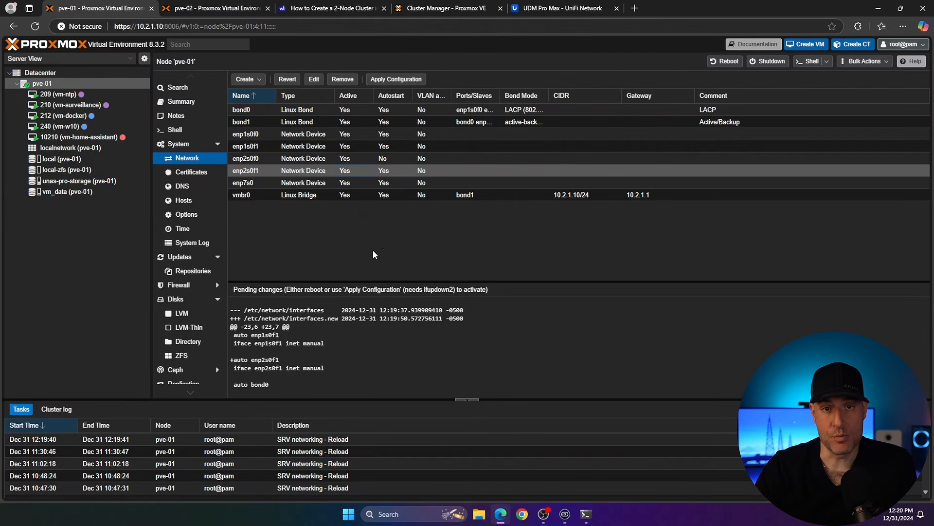
# Step: Create a Linux Bridge vmbr1 with IPv4/CIDR 10.3.15.10/24, bridge port enp2s0f1 and comment Cluster Network
pyautogui.click(246, 79)
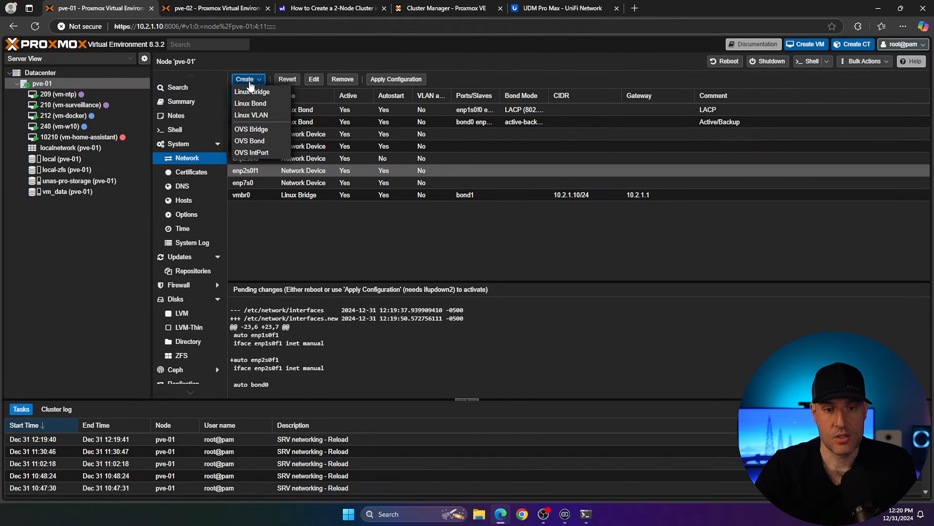
pyautogui.click(253, 92)
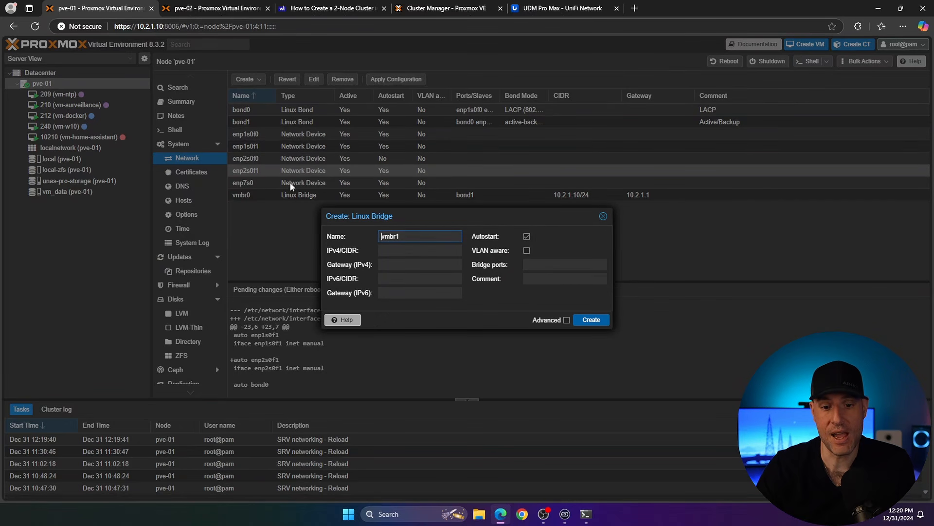
pyautogui.click(560, 266)
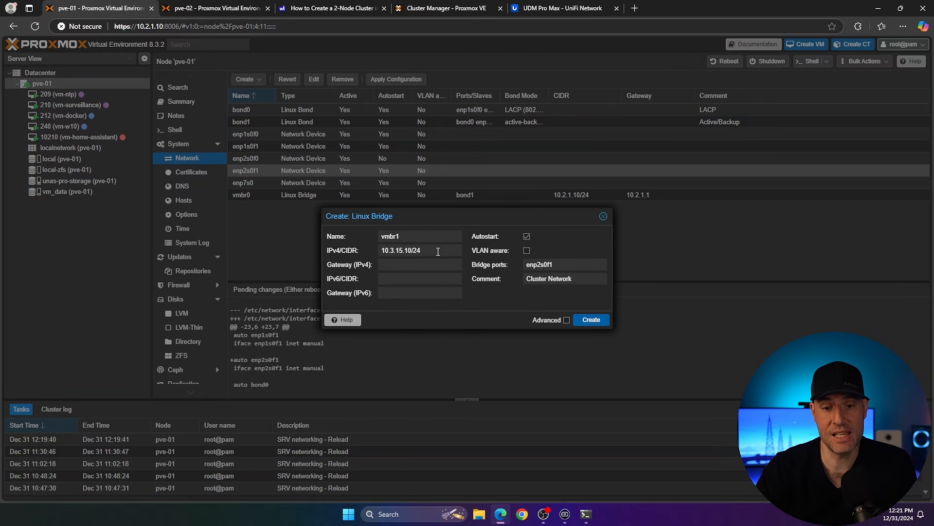
# Step: Try to create the bridge with gateway 10.3.15.10 and dismiss the resulting error
pyautogui.moveTo(434, 250); pyautogui.dragTo(412, 249)
pyautogui.click(510, 303)
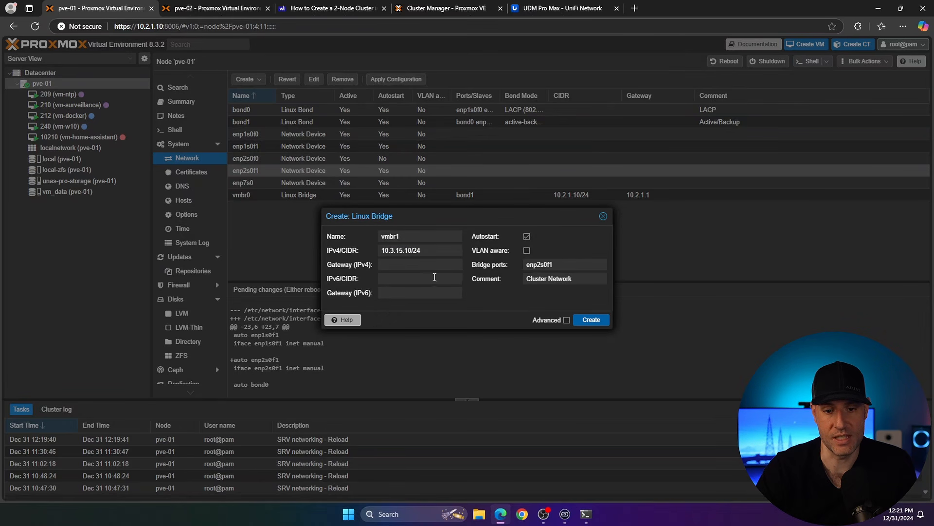
pyautogui.click(412, 264)
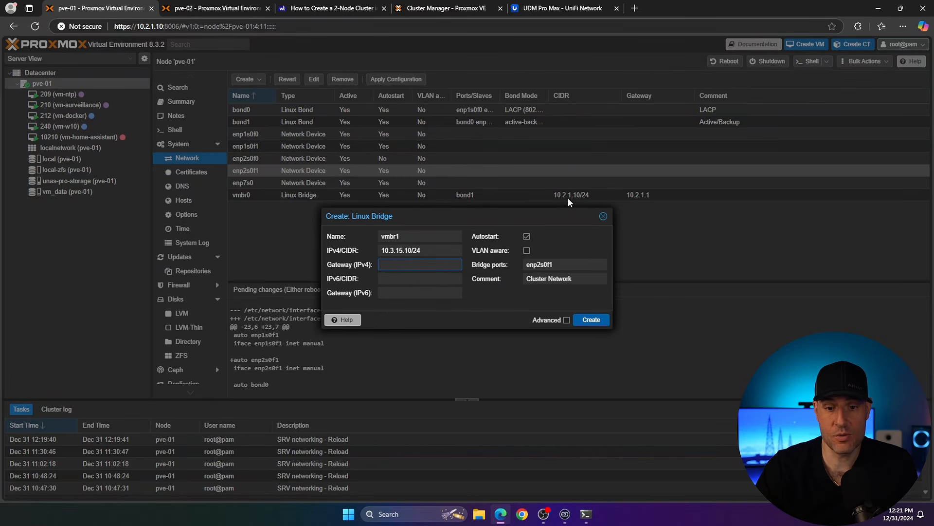
pyautogui.write('10.3.')
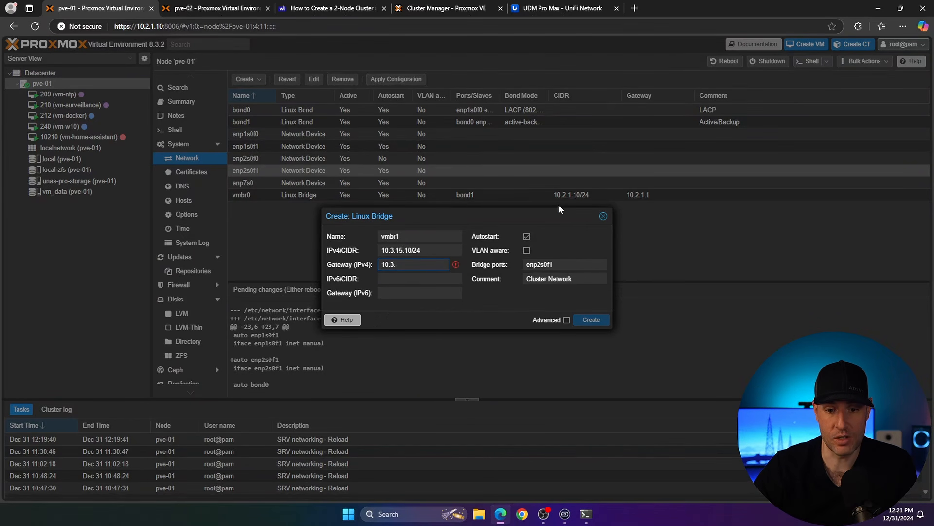
pyautogui.write('15.10')
pyautogui.click(518, 307)
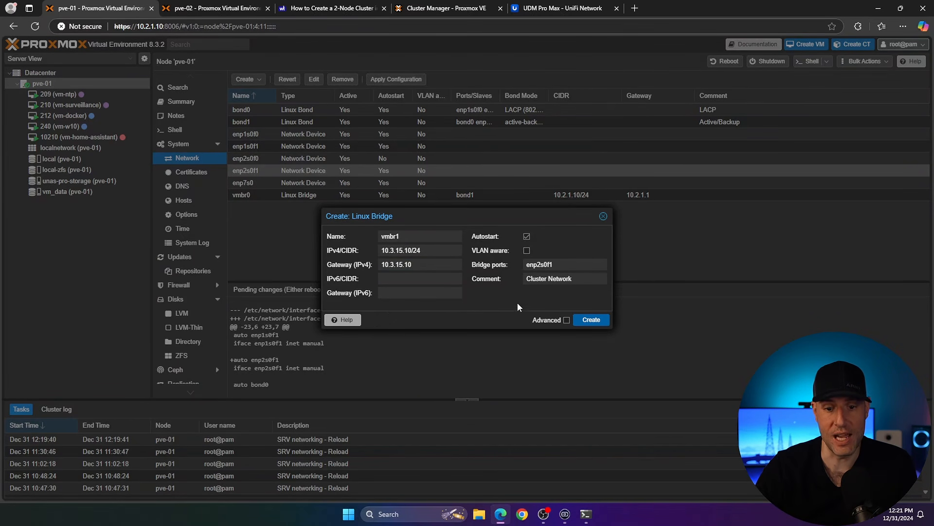
pyautogui.click(586, 319)
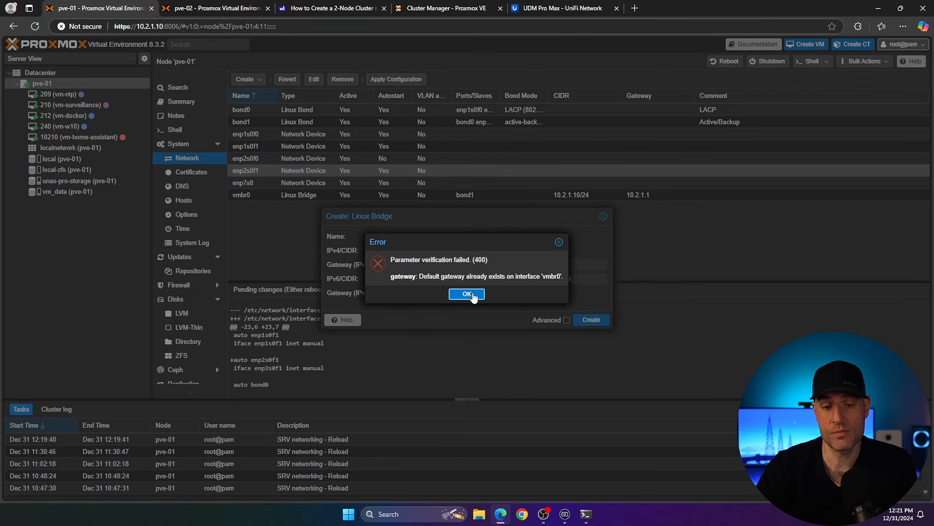
pyautogui.click(467, 294)
# Step: Clear the bridge's gateway field and create the vmbr1 bridge
pyautogui.click(446, 265)
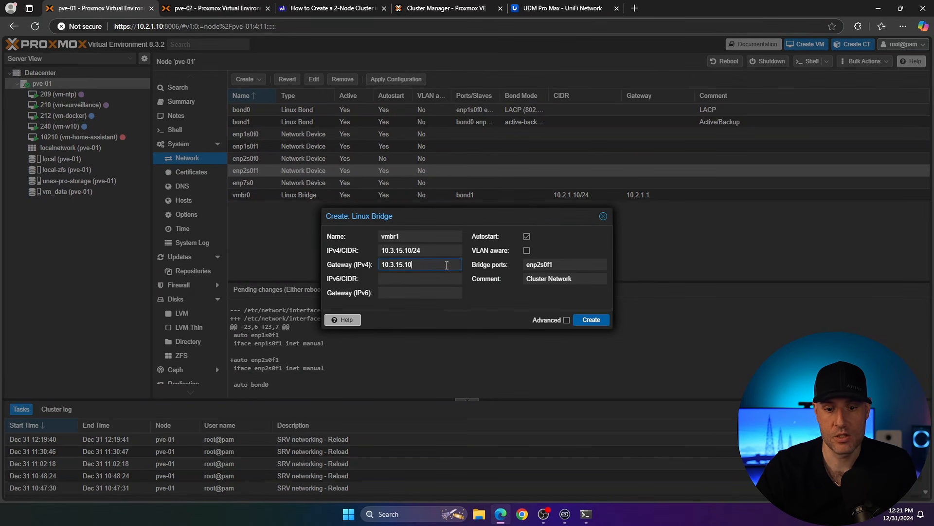
pyautogui.hotkey('ctrl', 'a')
pyautogui.press('BackSpace')
pyautogui.click(493, 300)
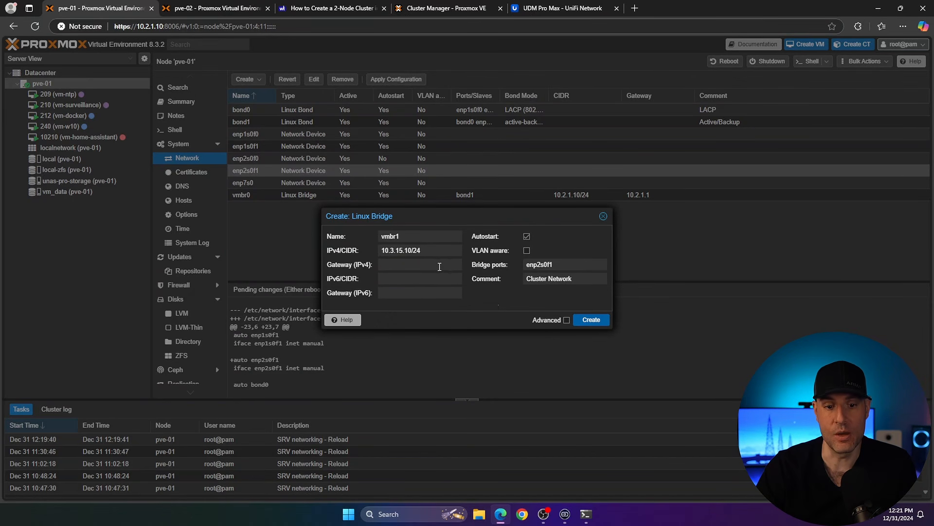
pyautogui.click(589, 319)
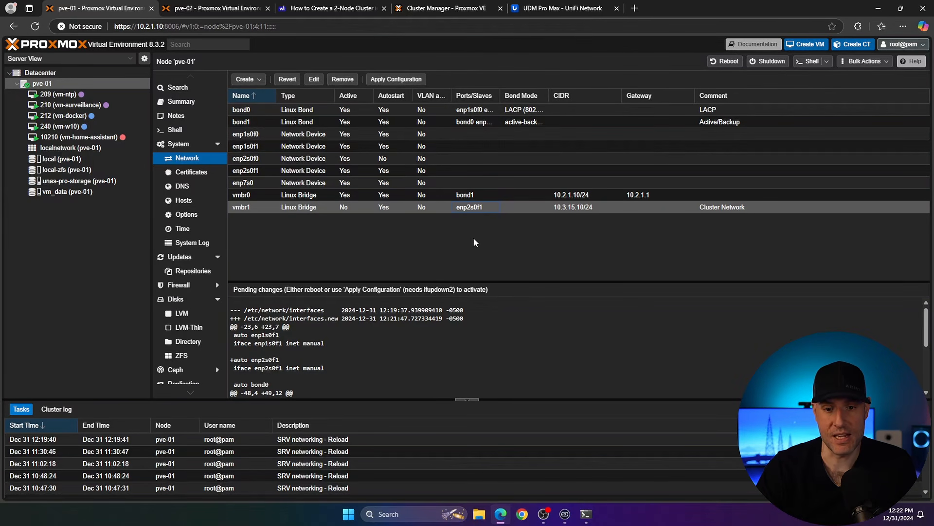
# Step: Apply the pending network configuration on pve-01 and then on pve-02
pyautogui.click(400, 81)
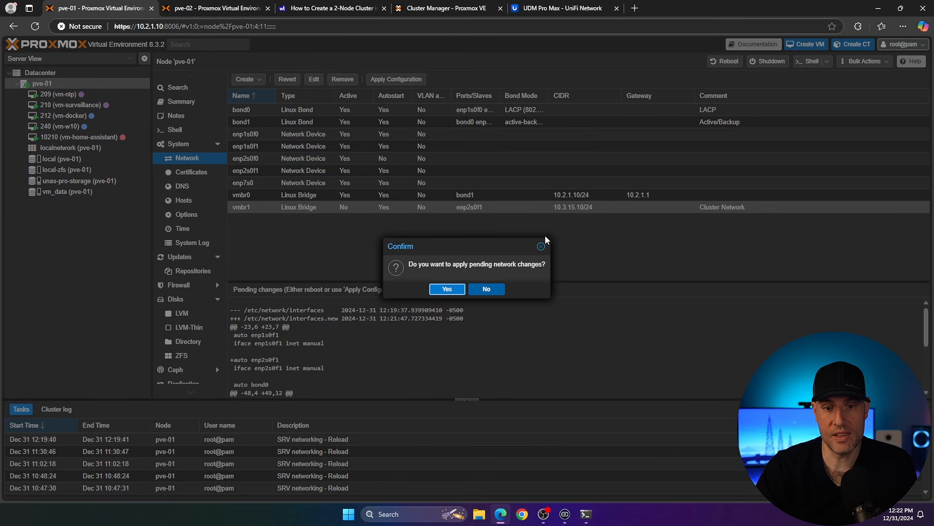
pyautogui.click(455, 287)
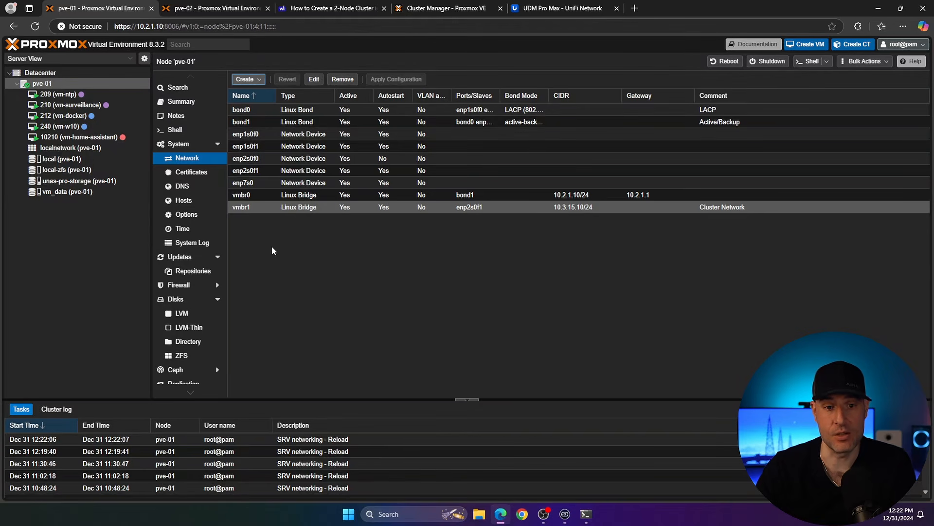
pyautogui.hotkey('ctrl', 'Tab')
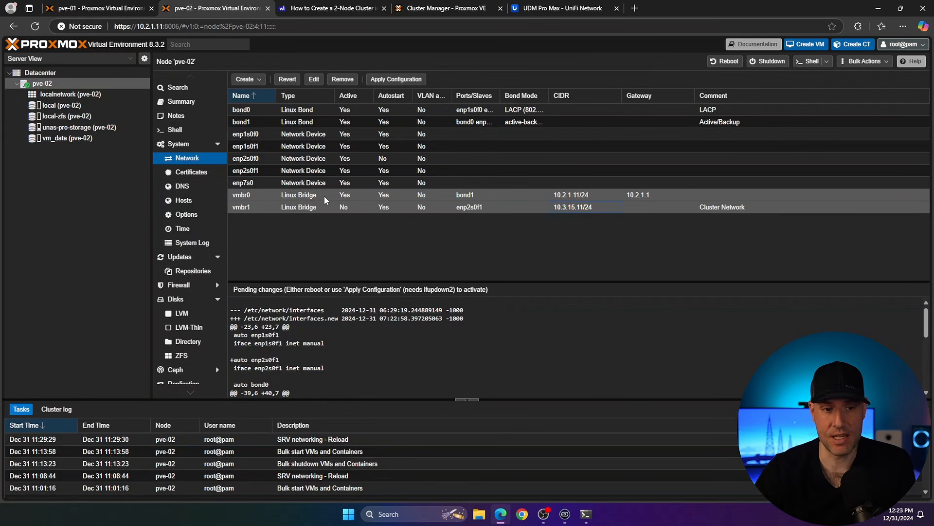
pyautogui.click(391, 81)
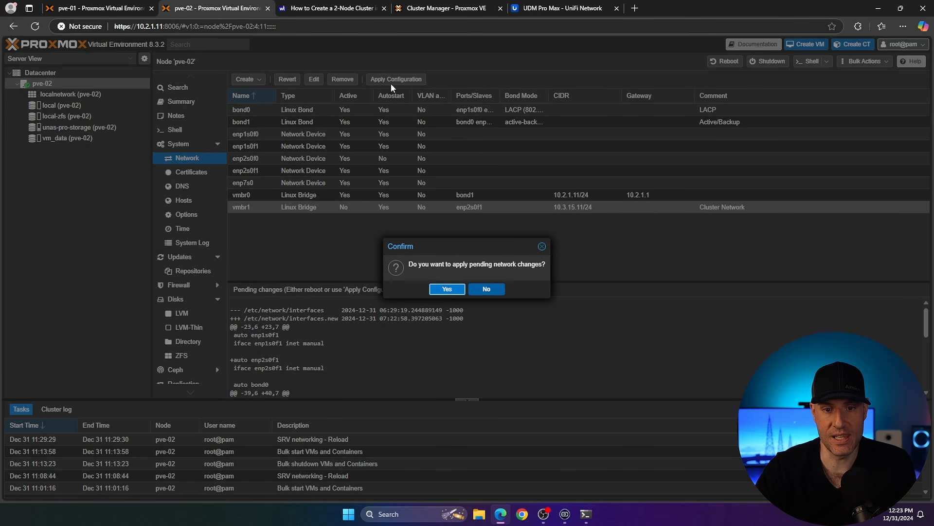
pyautogui.click(448, 290)
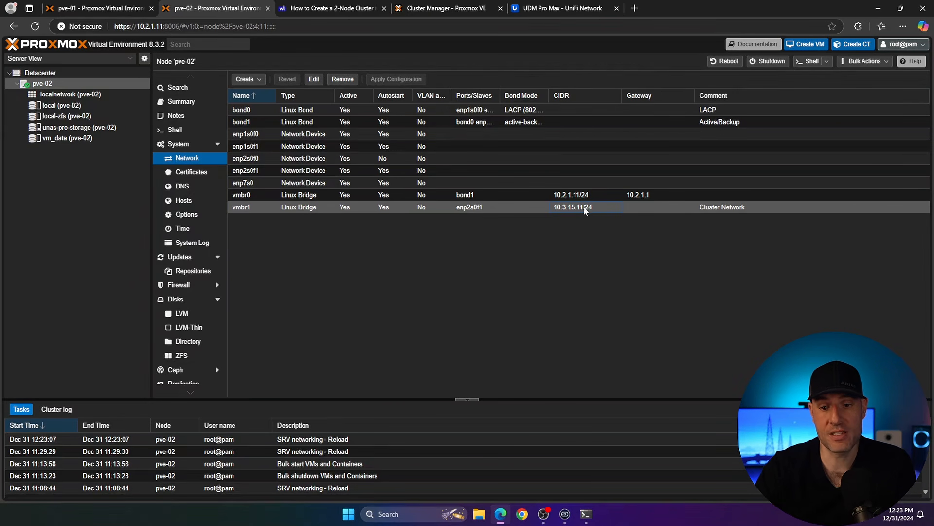
# Step: Create a cluster named pve-cluster on pve-01 with link 0 on the 10.3.15.10 cluster network address
pyautogui.click(115, 13)
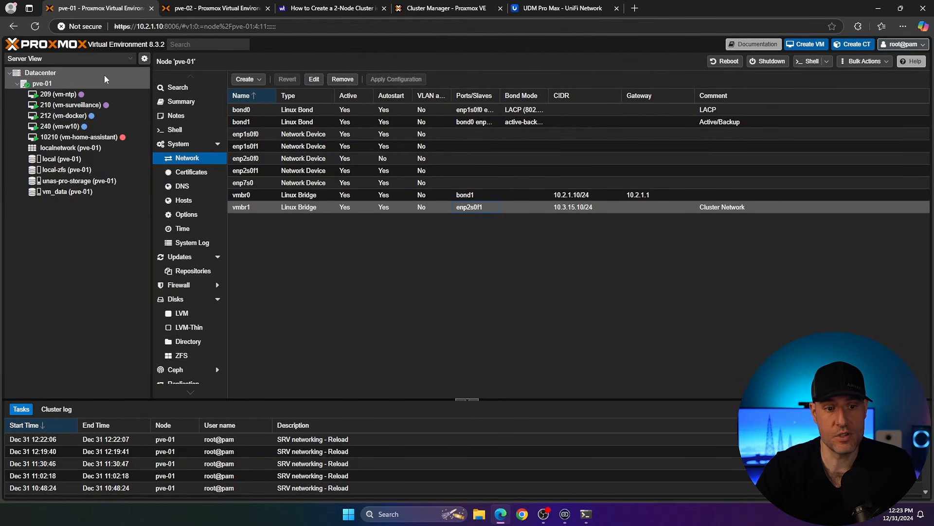
pyautogui.click(61, 74)
pyautogui.click(185, 132)
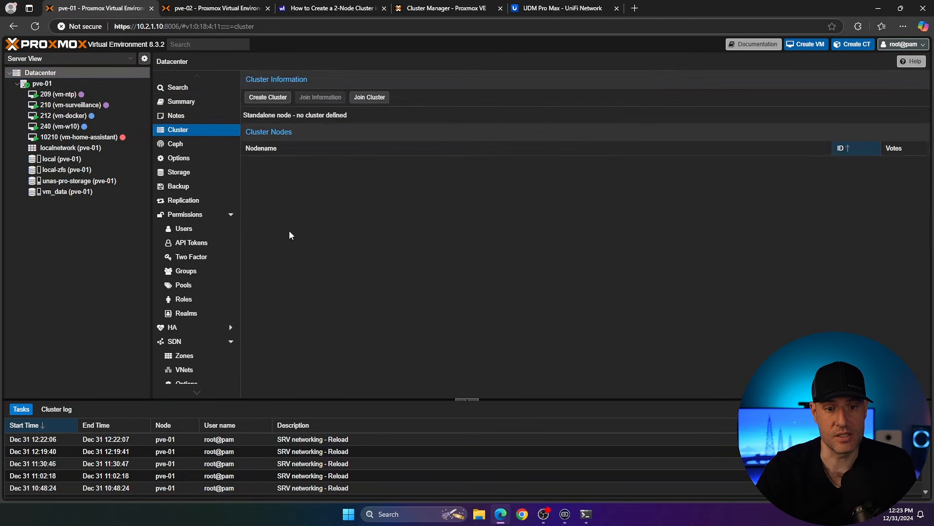
pyautogui.click(268, 97)
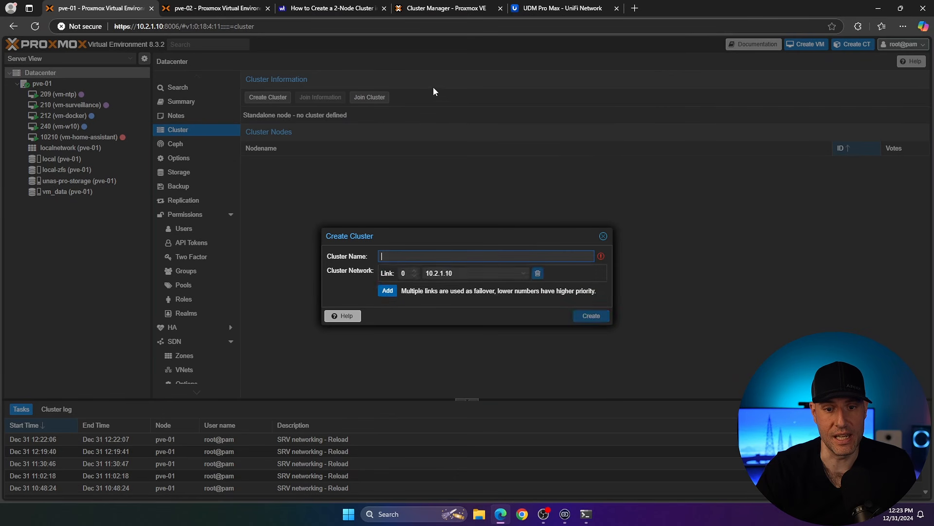
pyautogui.write('pve-cluster')
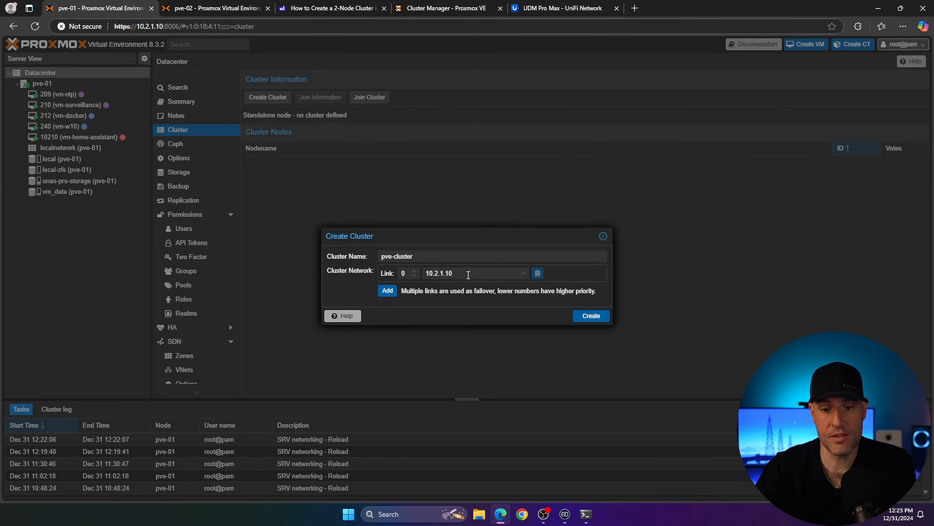
pyautogui.click(524, 273)
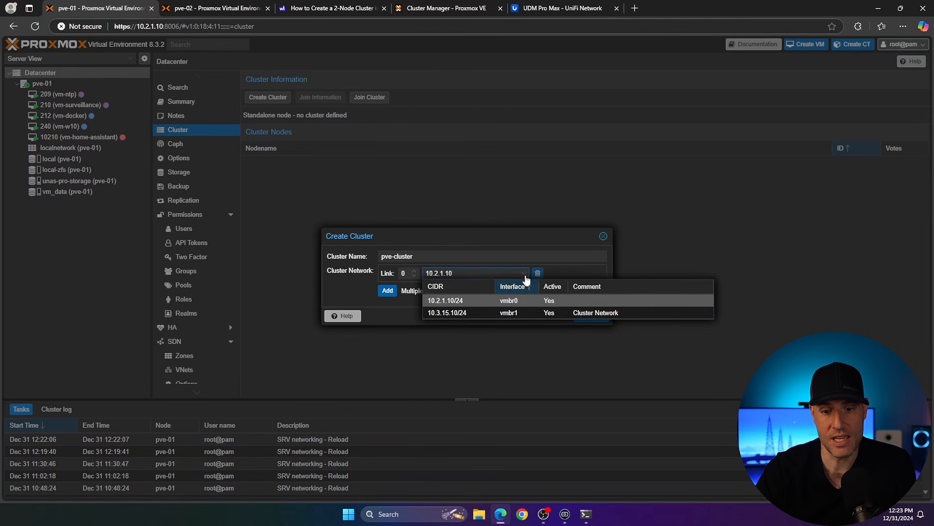
pyautogui.click(457, 314)
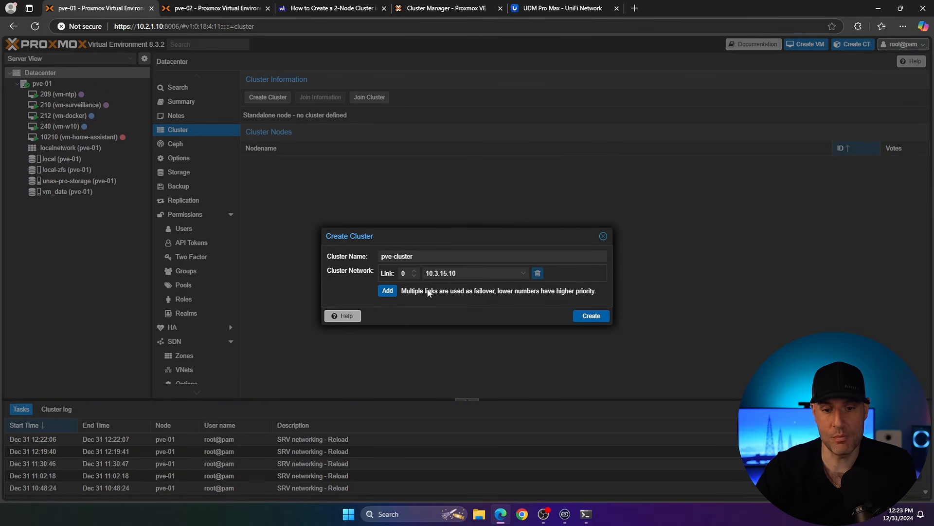
pyautogui.click(592, 316)
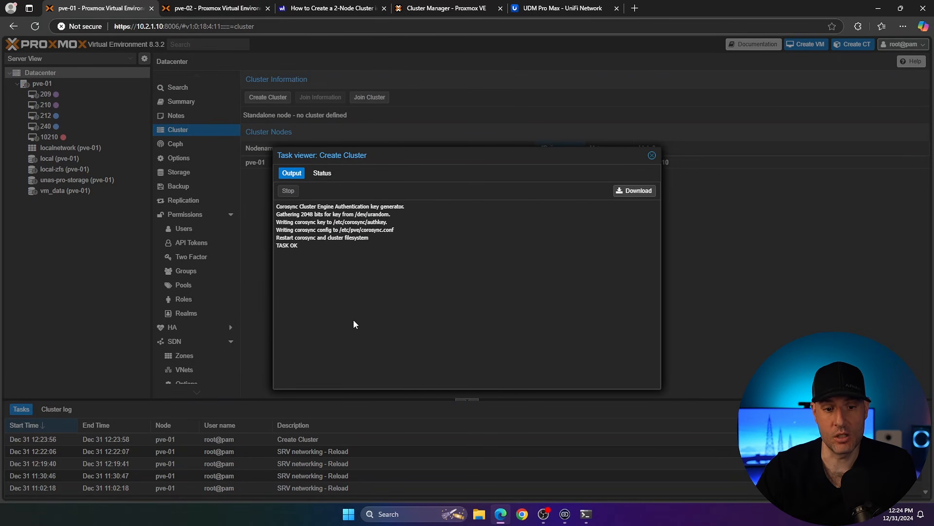
pyautogui.click(652, 156)
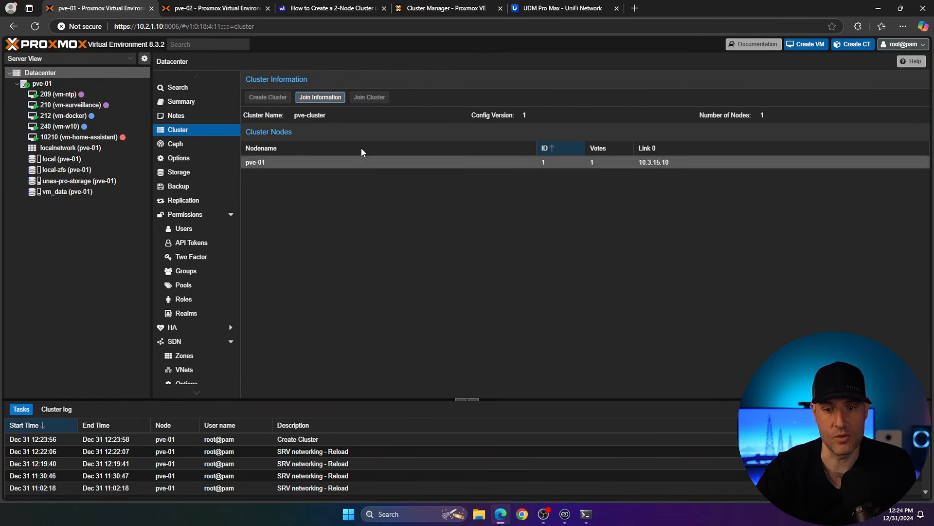
# Step: Copy pve-01's cluster join information and paste it into pve-02's Cluster Join dialog
pyautogui.click(330, 99)
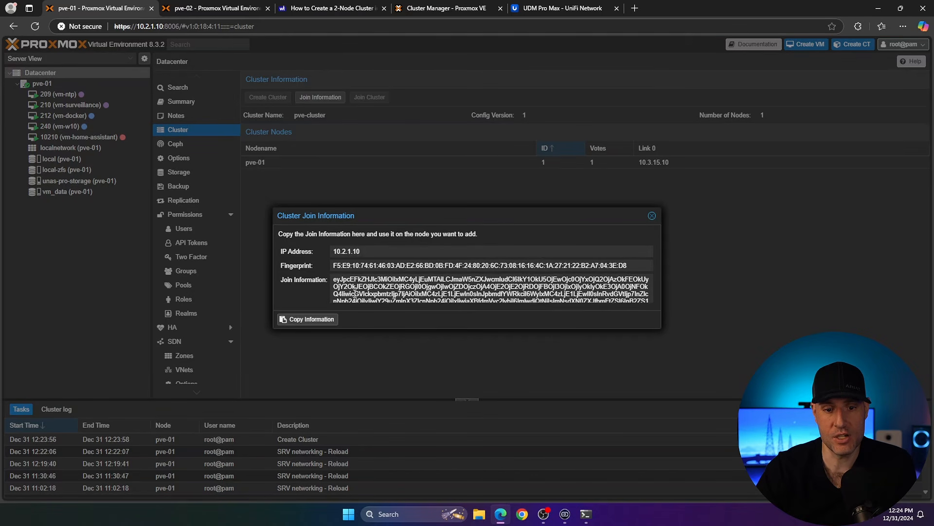
pyautogui.click(217, 13)
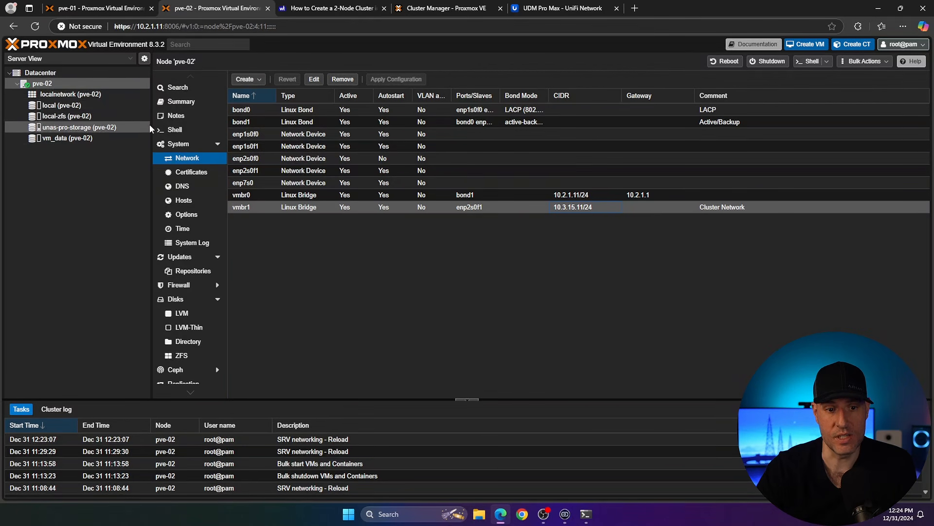
pyautogui.click(41, 73)
pyautogui.click(364, 97)
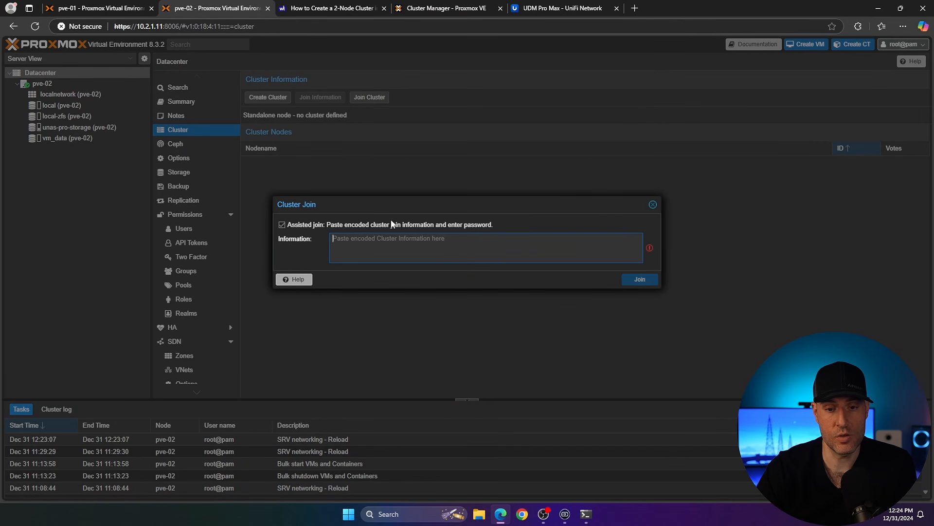
pyautogui.hotkey('ctrl', 'v')
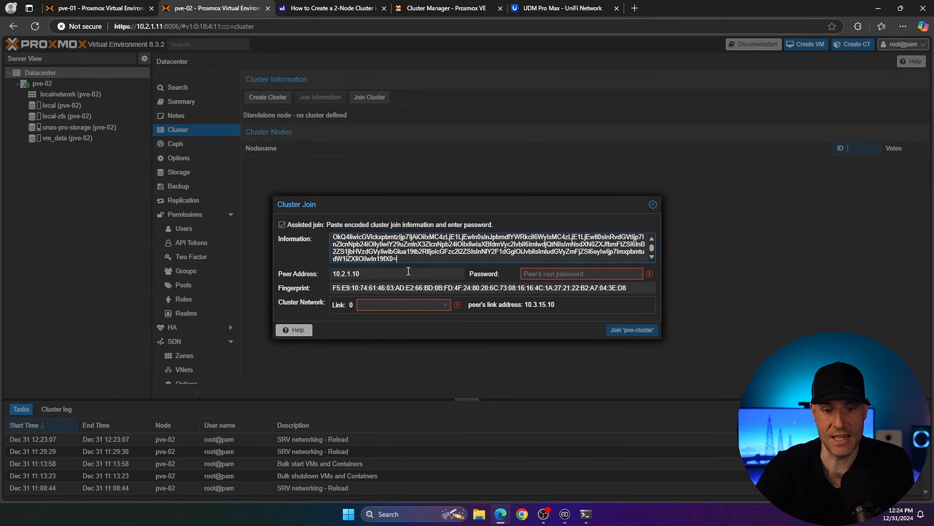
# Step: Enter the peer's root password, choose link 0 address 10.3.15.11, and join pve-02 to pve-cluster
pyautogui.click(408, 271)
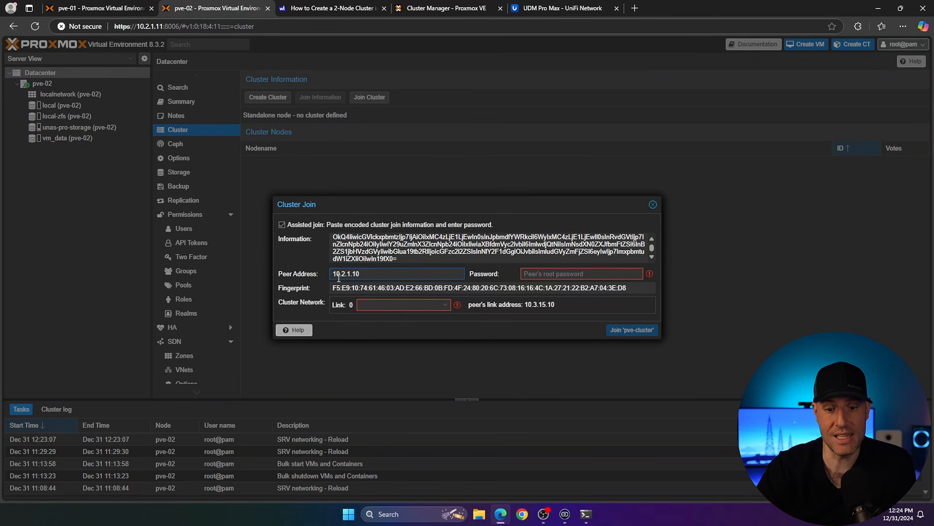
pyautogui.click(531, 273)
pyautogui.write('•••••••••••')
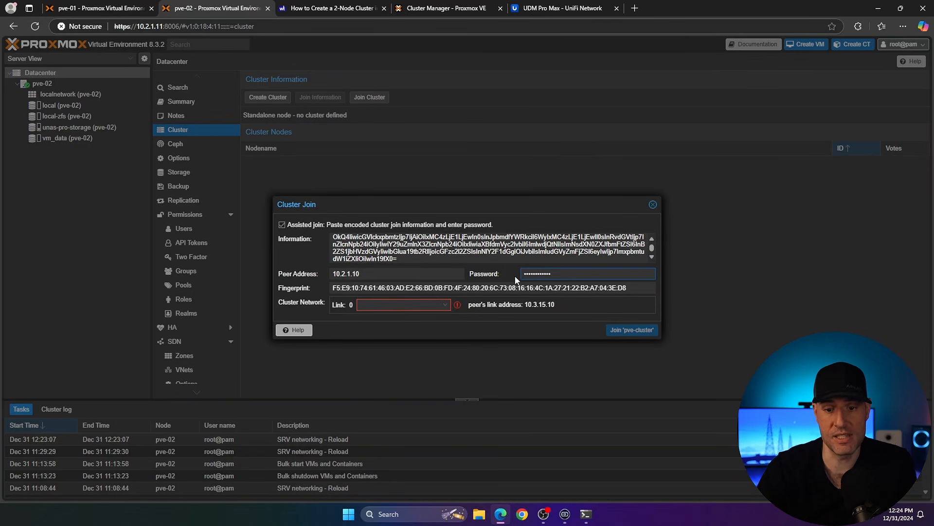
pyautogui.click(445, 304)
pyautogui.click(361, 316)
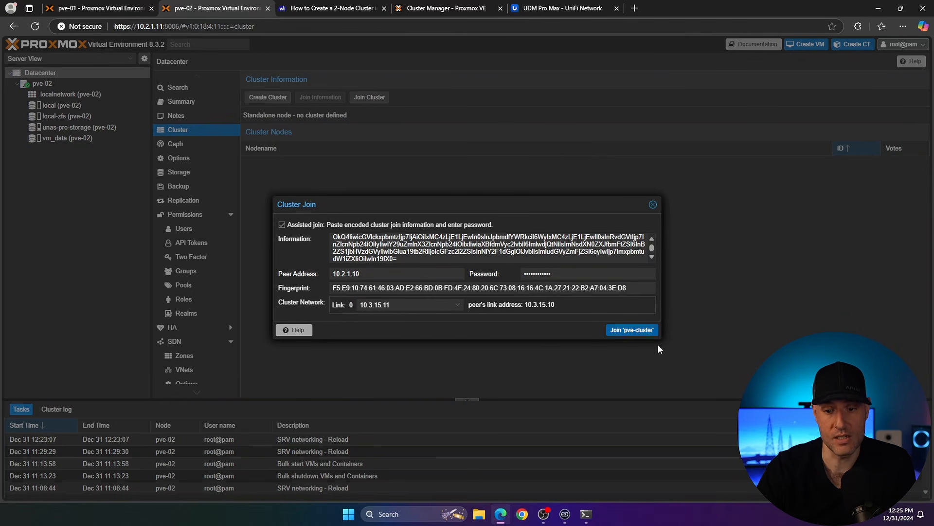
pyautogui.click(632, 331)
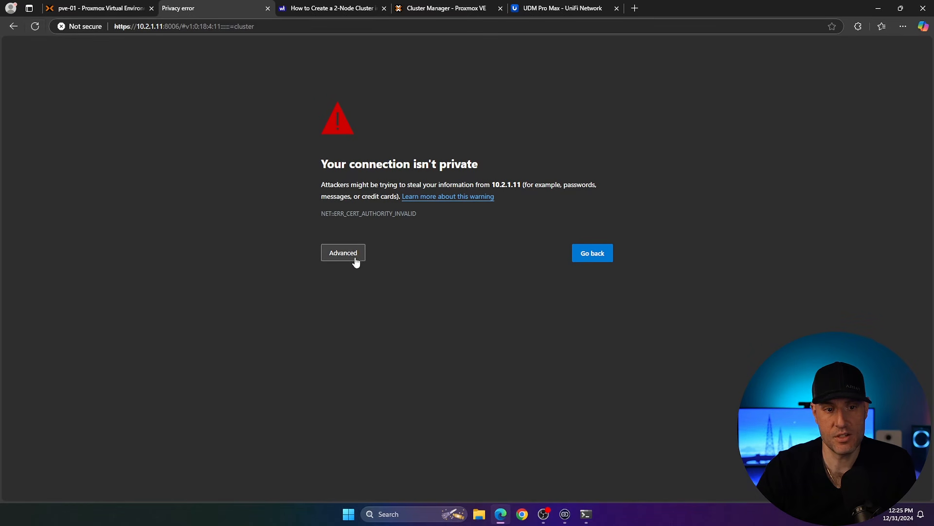
# Step: Proceed past the certificate warning, log back in to pve-02 as root with the password, and expand both cluster nodes
pyautogui.click(353, 256)
pyautogui.click(361, 328)
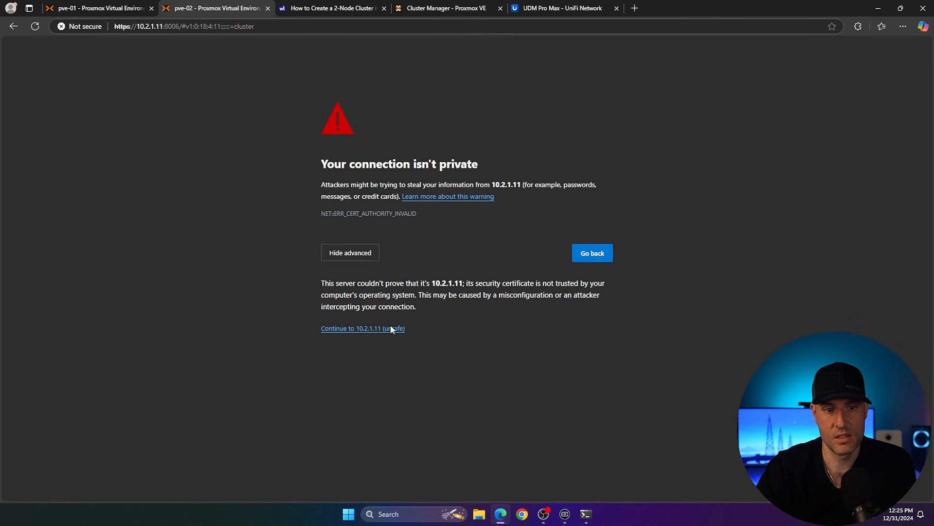
pyautogui.write('root')
pyautogui.press('Tab')
pyautogui.write('••••••••••')
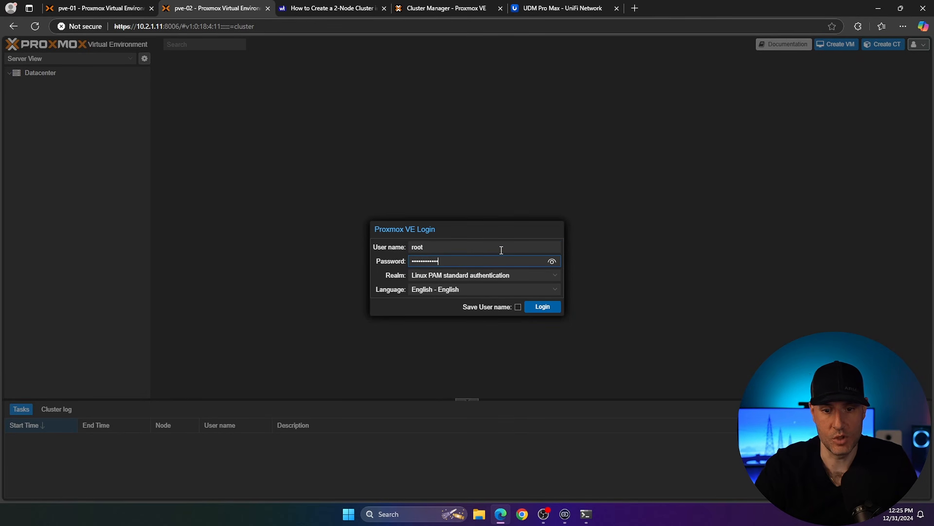
pyautogui.press('Return')
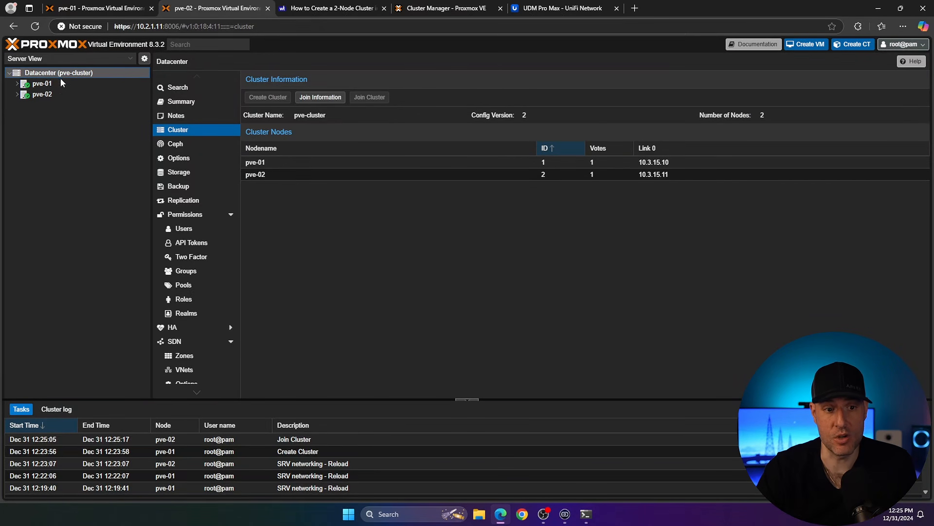
pyautogui.click(17, 85)
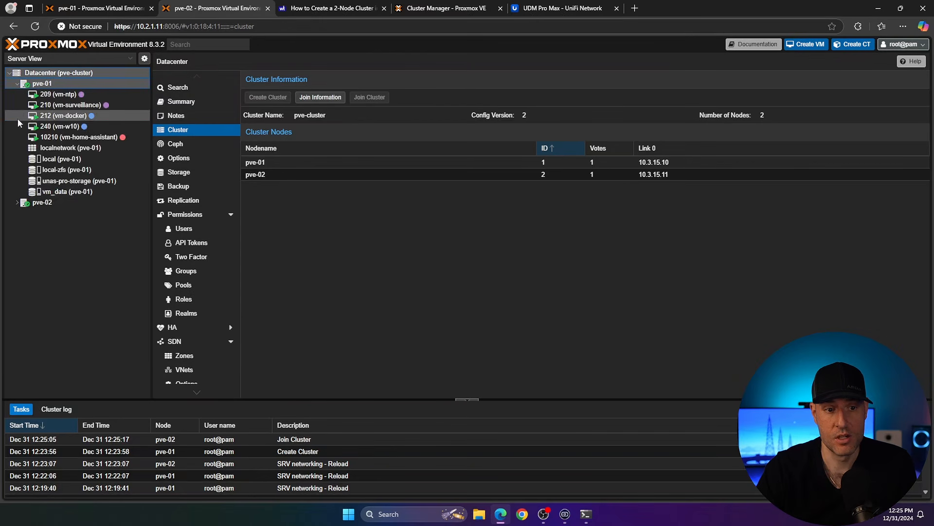
pyautogui.click(18, 202)
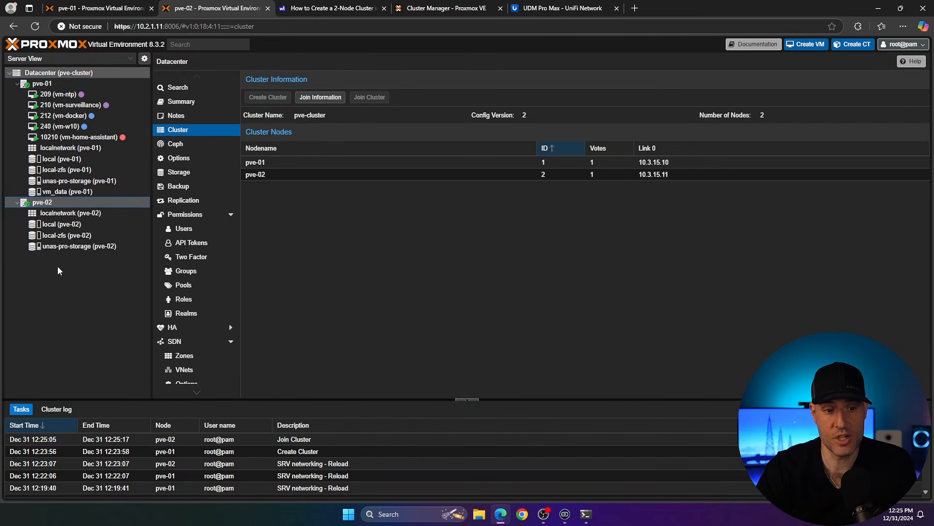
# Step: Open the 2-node cluster guide and read its Corosync setup steps for the quorum device
pyautogui.click(95, 11)
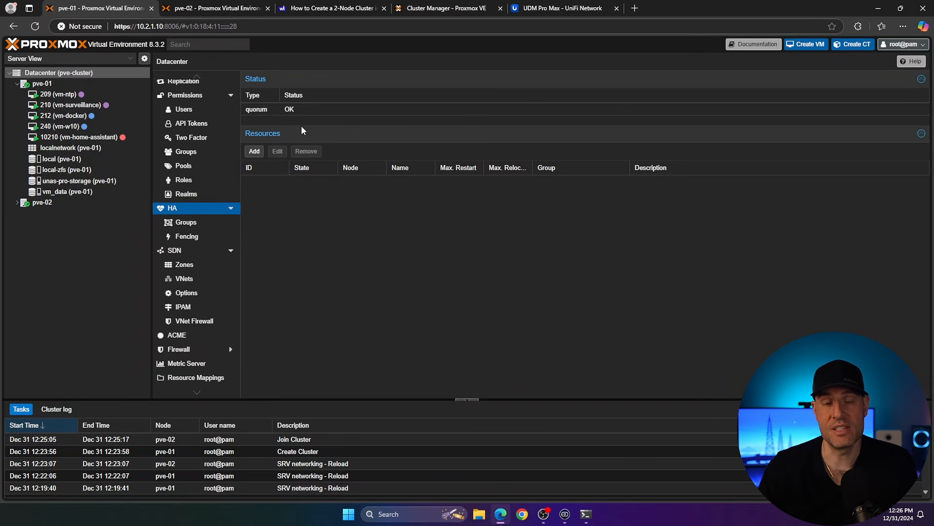
pyautogui.click(369, 8)
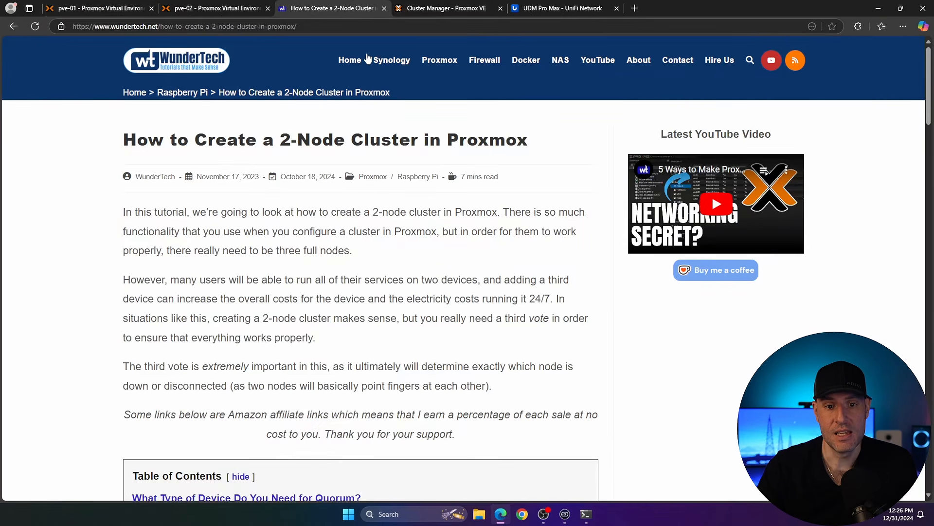
pyautogui.scroll(-15, 354, 223)
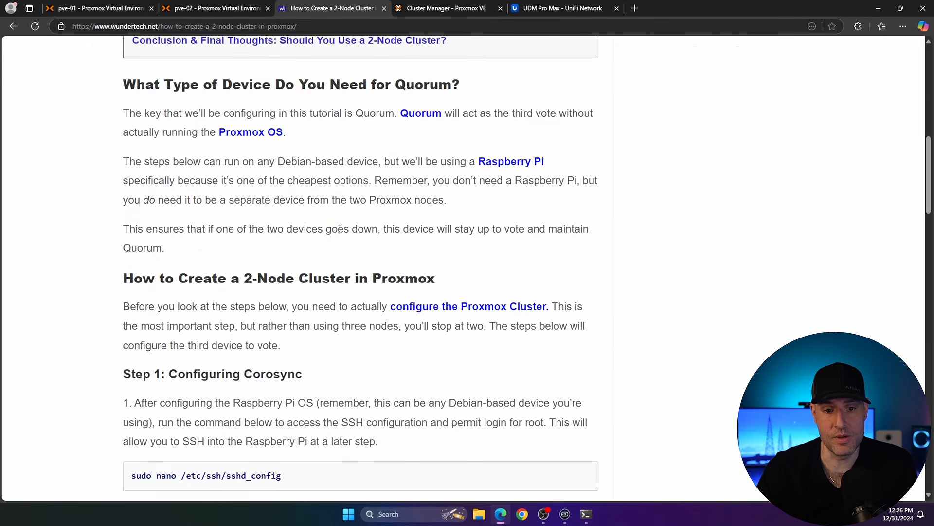
pyautogui.scroll(-2, 340, 229)
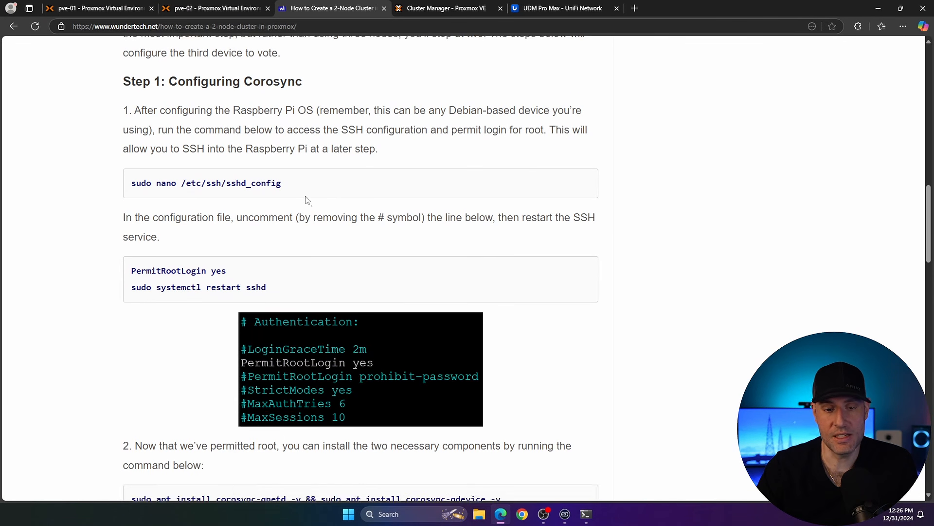
pyautogui.moveTo(307, 191); pyautogui.dragTo(130, 184)
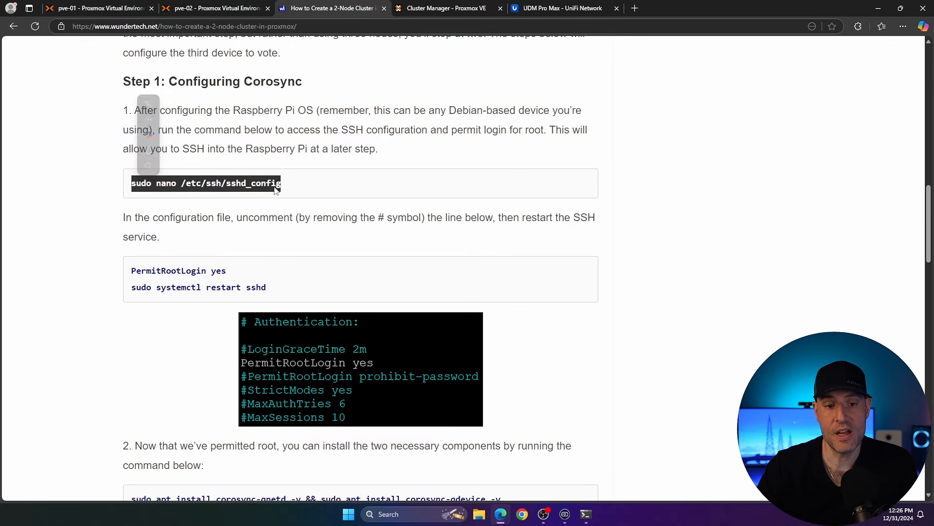
pyautogui.moveTo(227, 271); pyautogui.dragTo(140, 273)
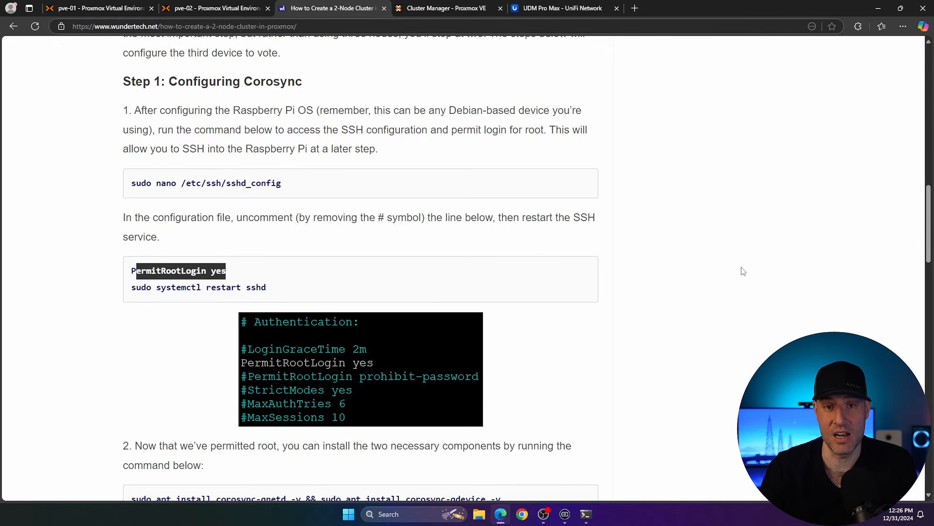
pyautogui.click(665, 286)
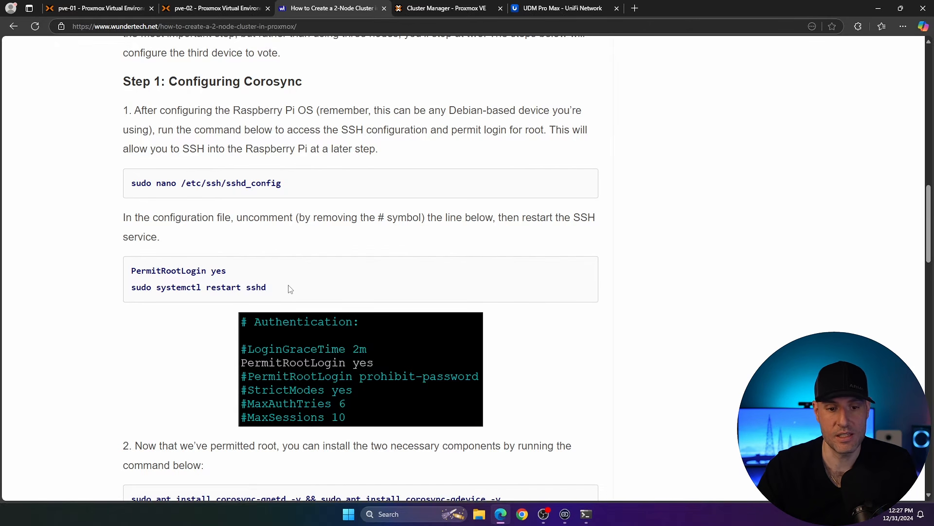
pyautogui.moveTo(506, 305); pyautogui.dragTo(36, 304)
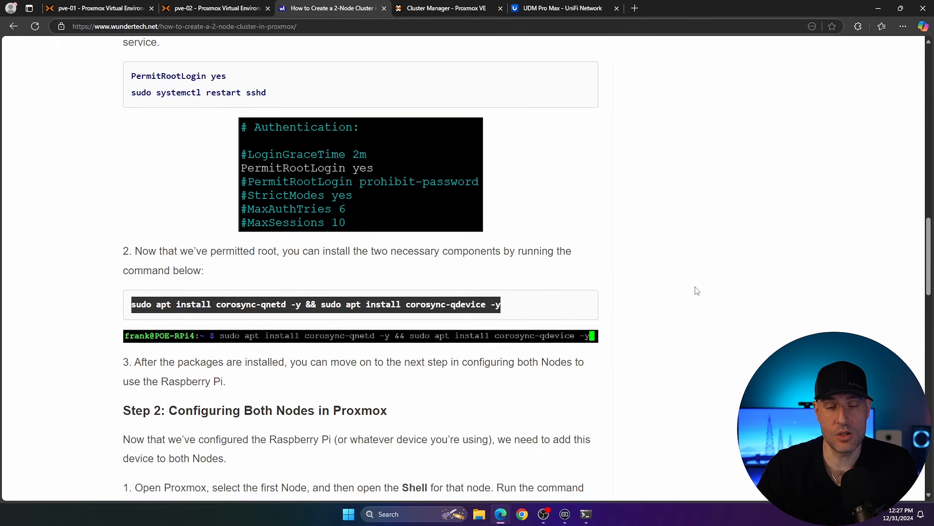
pyautogui.click(702, 288)
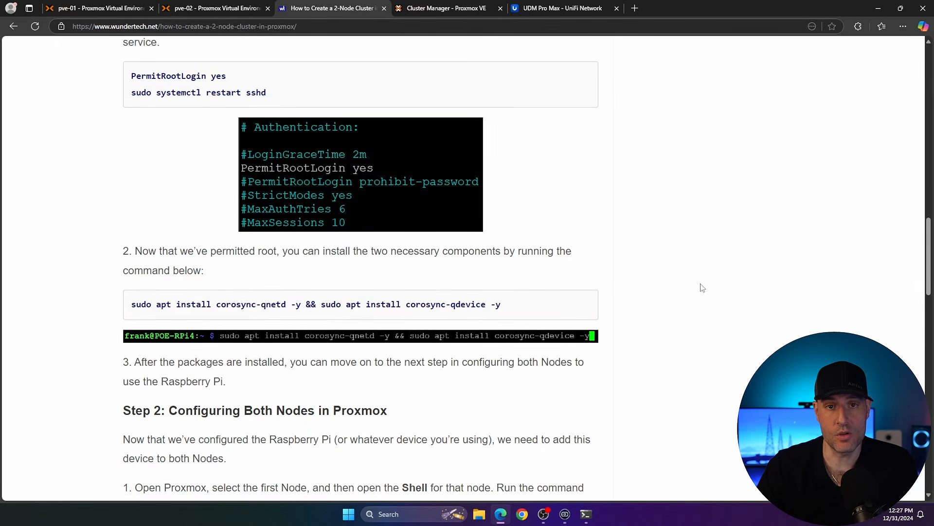
pyautogui.scroll(-1, 700, 287)
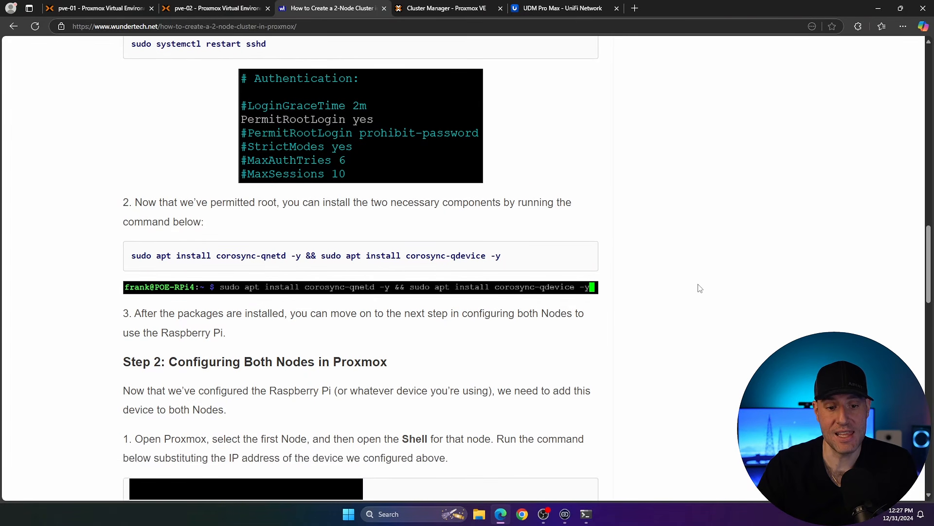
pyautogui.moveTo(426, 360); pyautogui.dragTo(169, 361)
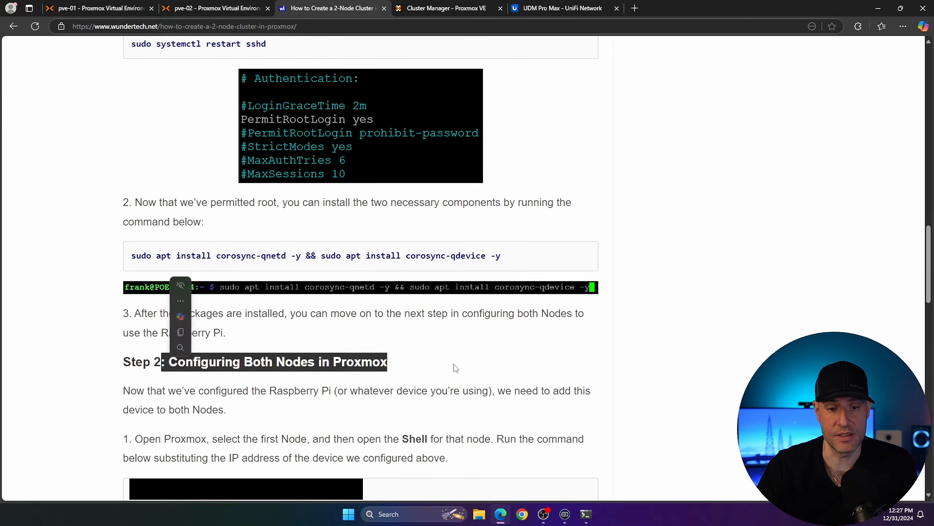
# Step: Copy the Raspberry Pi's eth0 IP address 10.3.15.20 from the ip a output in its terminal
pyautogui.click(456, 366)
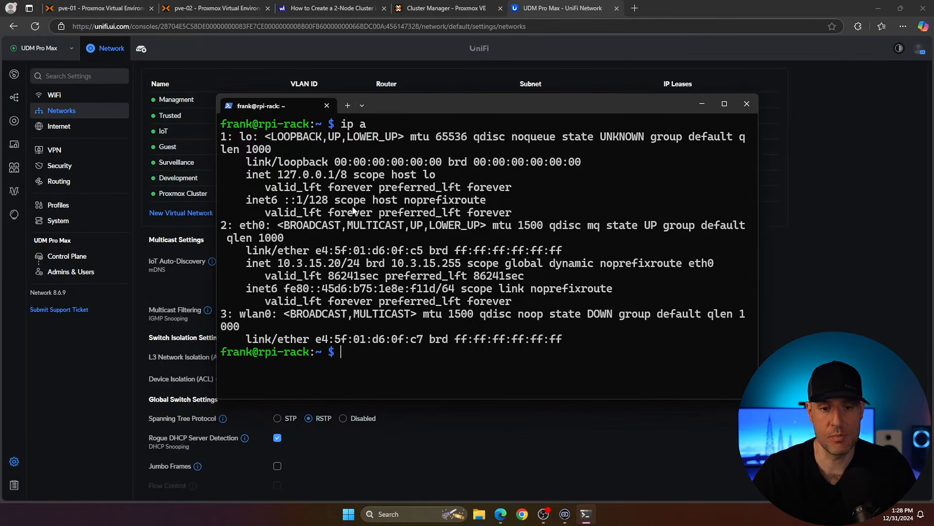
pyautogui.moveTo(280, 263); pyautogui.dragTo(340, 265)
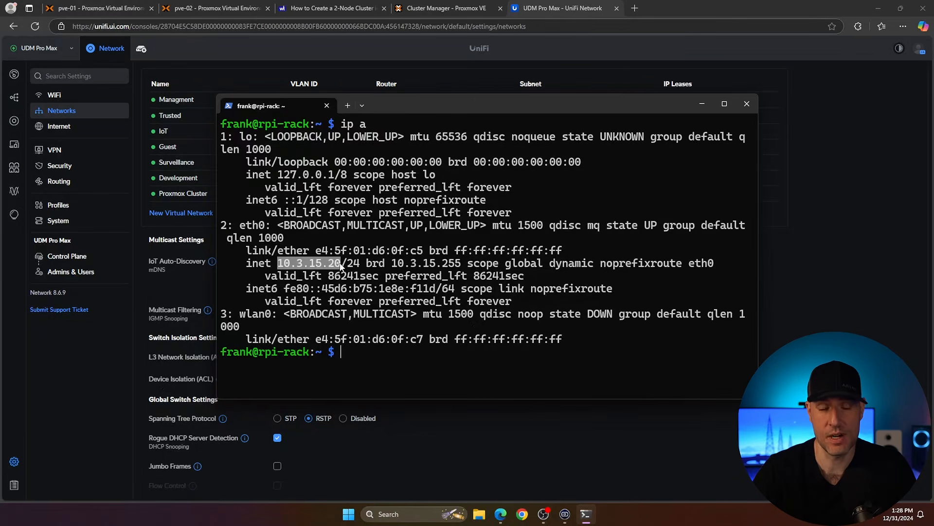
pyautogui.hotkey('ctrl', 'c')
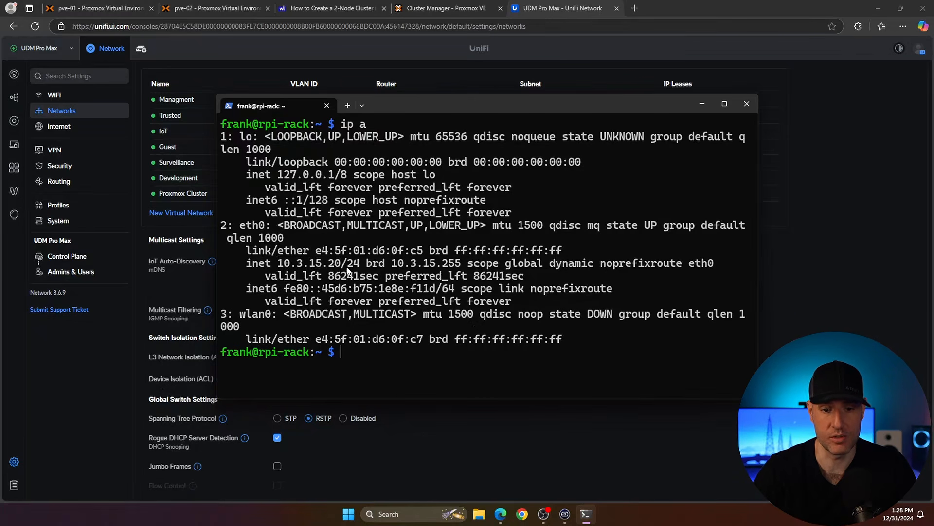
# Step: Copy the guide's sshd_config edit command and run it in the Pi's terminal to open /etc/ssh/sshd_config in nano
pyautogui.click(330, 9)
pyautogui.scroll(-8, 388, 270)
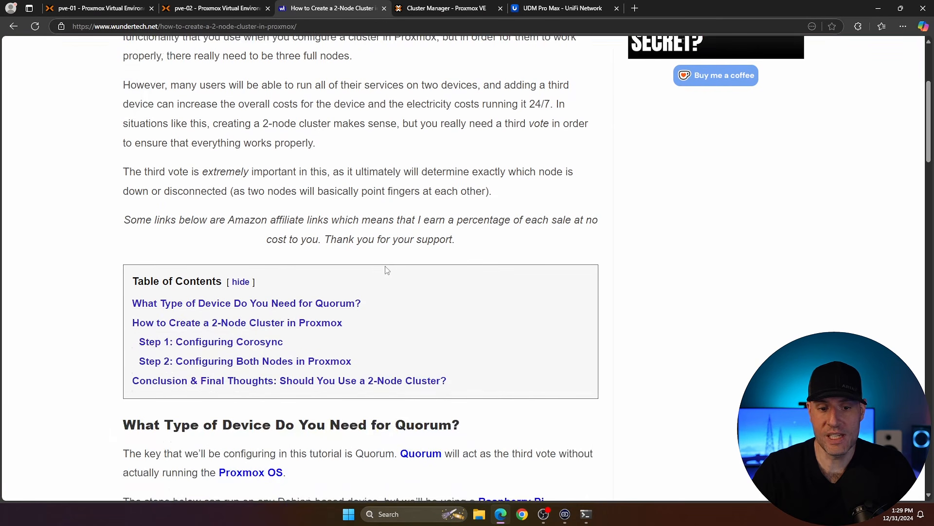
pyautogui.scroll(-4, 388, 273)
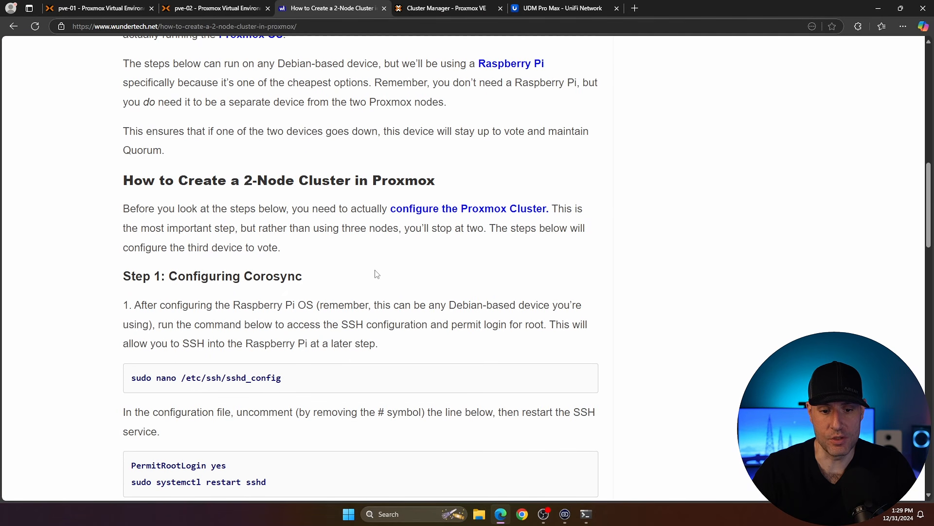
pyautogui.moveTo(307, 381); pyautogui.dragTo(133, 384)
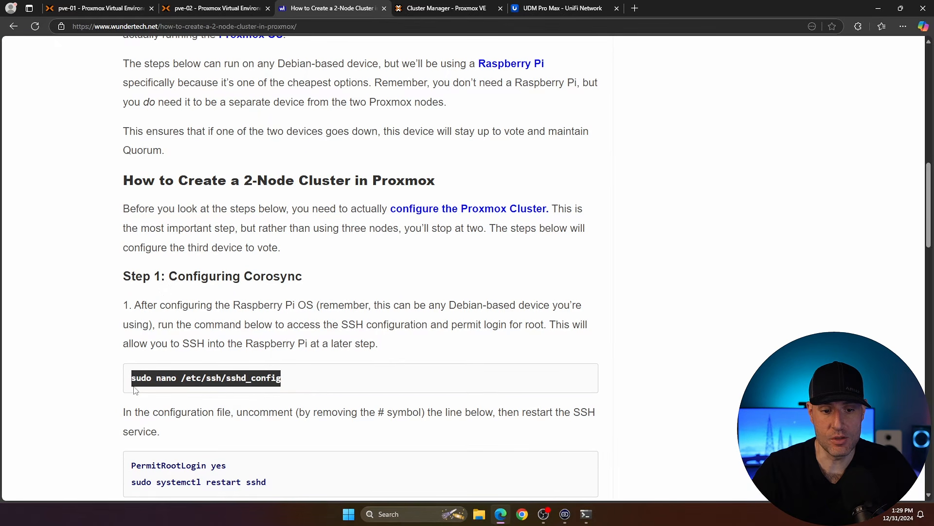
pyautogui.click(586, 514)
pyautogui.hotkey('ctrl', 'v')
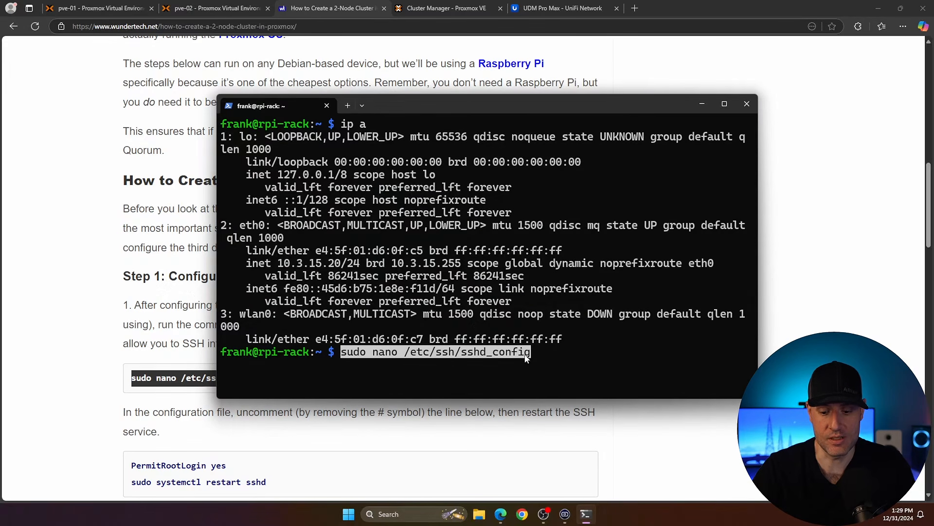
pyautogui.press('Return')
# Step: Uncomment PermitRootLogin, change its value from prohibit-password to yes, then save and exit the sshd_config file
pyautogui.press('Down')
pyautogui.press('Down')
pyautogui.press('Down')
pyautogui.press('Down')
pyautogui.press('Down')
pyautogui.press('Down')
pyautogui.press('Down')
pyautogui.press('Down')
pyautogui.press('Down')
pyautogui.press('Down')
pyautogui.press('Down')
pyautogui.press('Down')
pyautogui.press('Down')
pyautogui.press('Down')
pyautogui.press('Down')
pyautogui.press('Down')
pyautogui.press('Down')
pyautogui.press('Down')
pyautogui.press('Down')
pyautogui.press('Down')
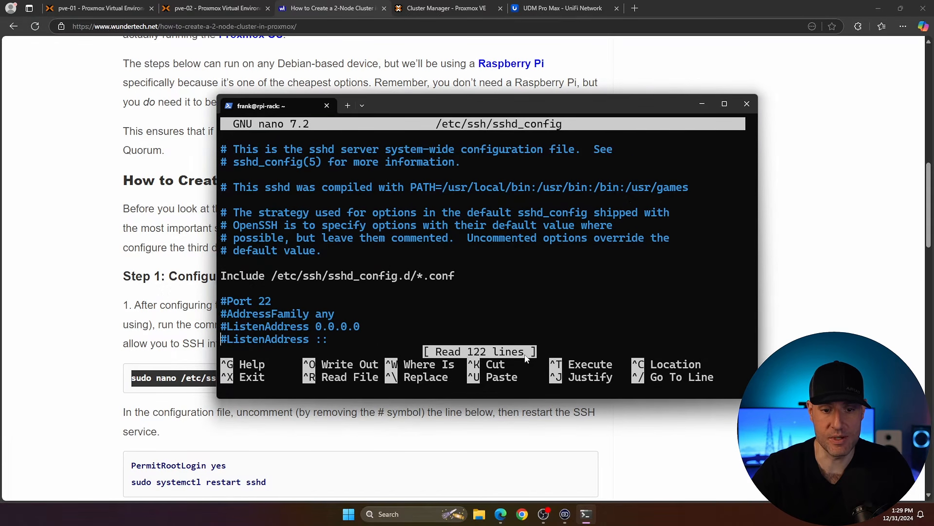
pyautogui.press('Down')
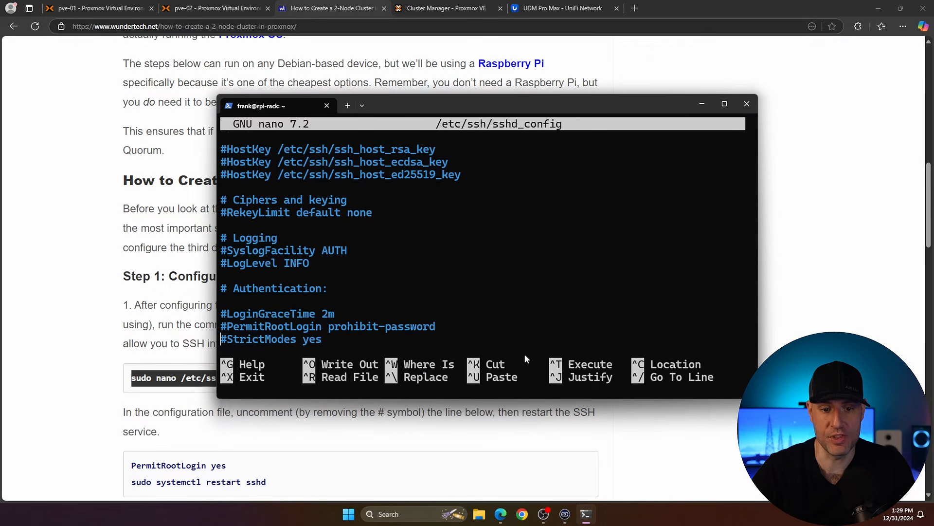
pyautogui.press('Up')
pyautogui.press('Delete')
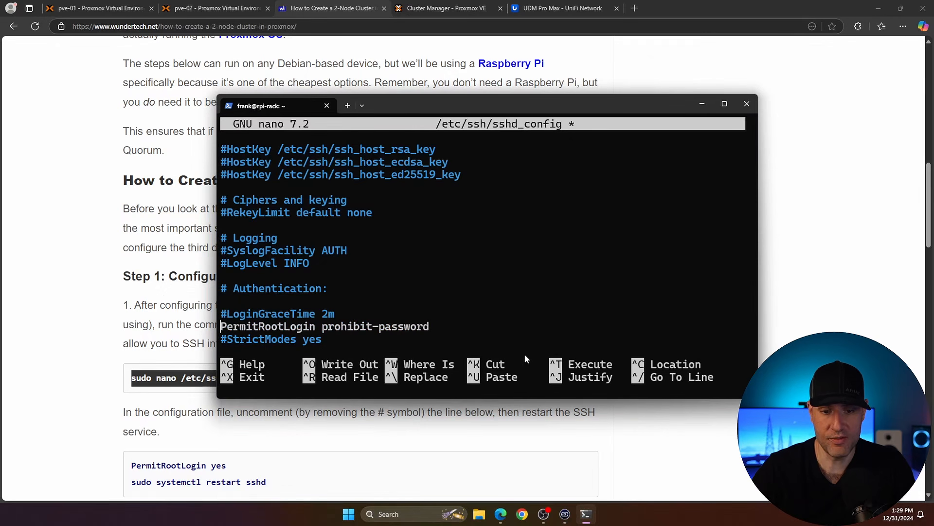
pyautogui.press('Right')
pyautogui.press('Right')
pyautogui.press('Right')
pyautogui.press('Right')
pyautogui.press('Right')
pyautogui.press('Right')
pyautogui.press('Right')
pyautogui.press('Right')
pyautogui.press('Right')
pyautogui.press('Right')
pyautogui.press('Right')
pyautogui.press('Right')
pyautogui.press('Right')
pyautogui.press('Right')
pyautogui.press('Right')
pyautogui.press('Right')
pyautogui.press('Right')
pyautogui.press('Right')
pyautogui.press('Right')
pyautogui.press('Right')
pyautogui.press('Left')
pyautogui.press('Left')
pyautogui.press('Left')
pyautogui.press('Left')
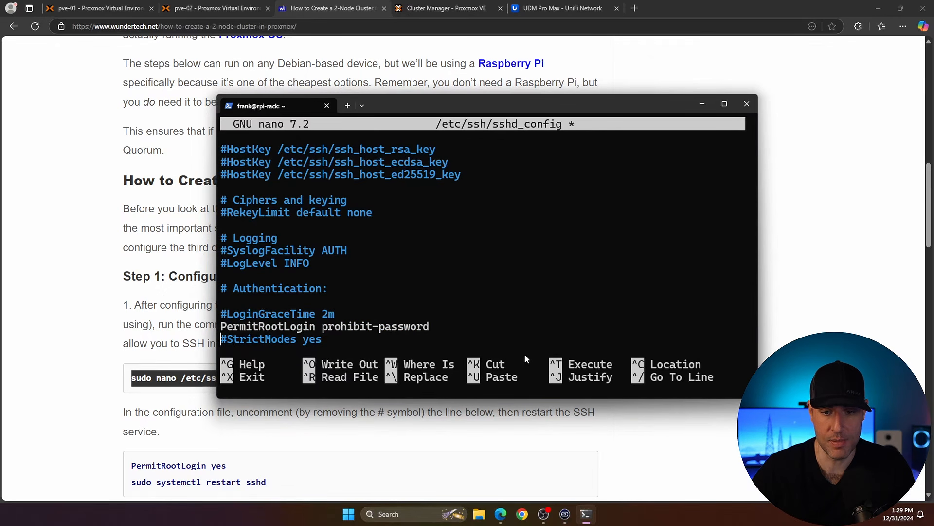
pyautogui.press('BackSpace')
pyautogui.press('BackSpace')
pyautogui.press('BackSpace')
pyautogui.press('BackSpace')
pyautogui.press('BackSpace')
pyautogui.press('BackSpace')
pyautogui.press('BackSpace')
pyautogui.press('BackSpace')
pyautogui.press('BackSpace')
pyautogui.press('BackSpace')
pyautogui.press('BackSpace')
pyautogui.press('BackSpace')
pyautogui.press('BackSpace')
pyautogui.press('BackSpace')
pyautogui.press('BackSpace')
pyautogui.press('BackSpace')
pyautogui.press('BackSpace')
pyautogui.write('yes')
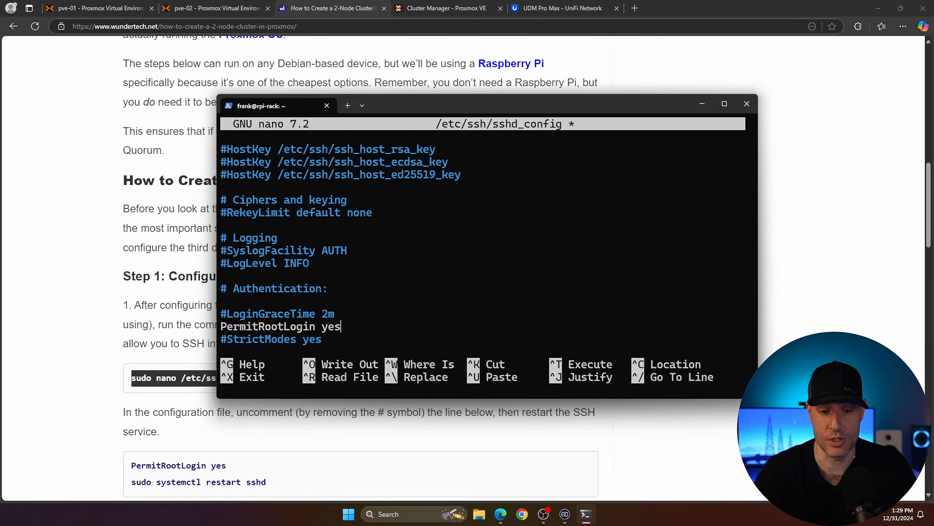
pyautogui.hotkey('ctrl', 'o')
pyautogui.press('Return')
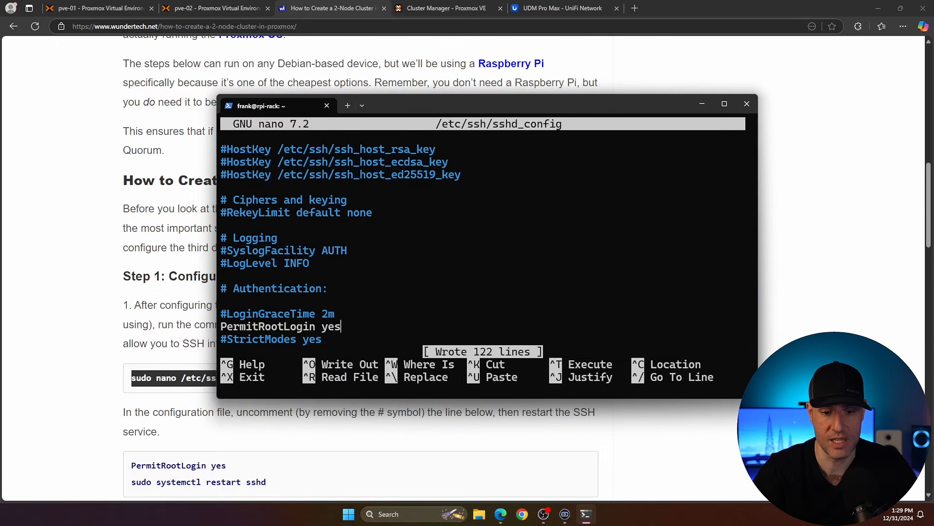
pyautogui.hotkey('ctrl', 'x')
# Step: Copy the guide's restart command and restart the SSH service on the Pi with sudo systemctl restart sshd
pyautogui.doubleClick(256, 481)
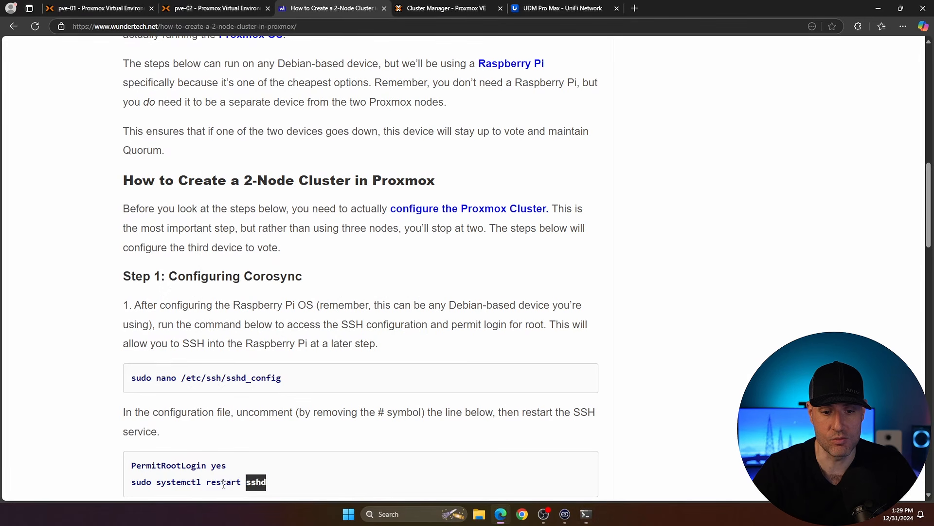
pyautogui.moveTo(223, 483); pyautogui.dragTo(127, 488)
pyautogui.click(586, 514)
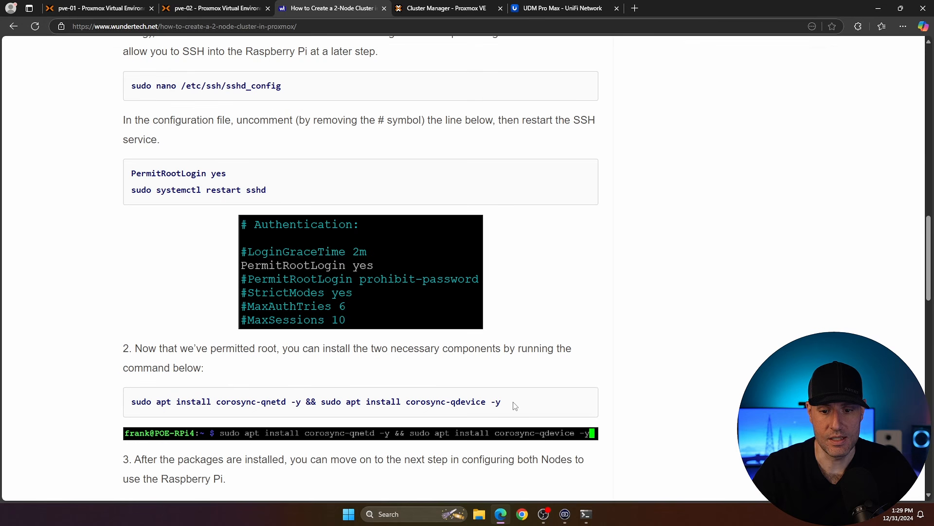
# Step: Copy the guide's apt command and install corosync-qnetd and corosync-qdevice on the Pi
pyautogui.moveTo(505, 404); pyautogui.dragTo(128, 394)
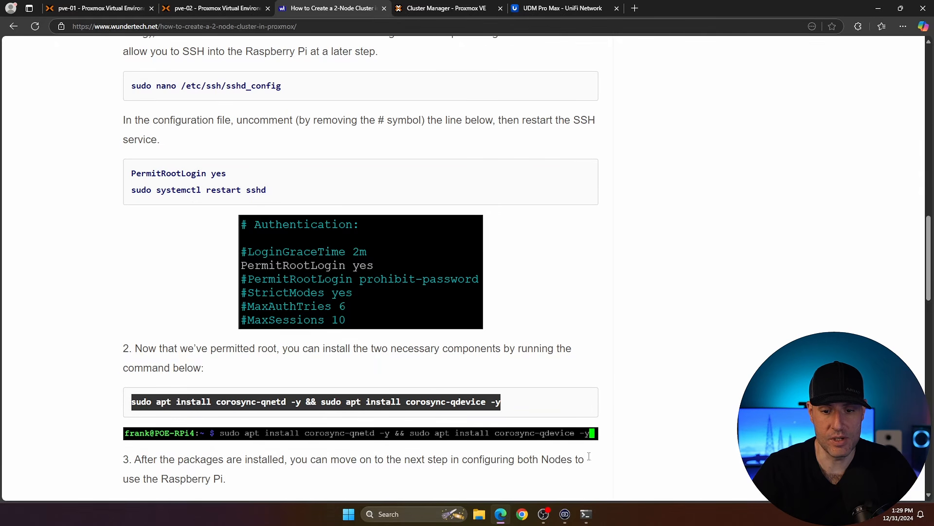
pyautogui.click(585, 514)
pyautogui.rightClick(363, 372)
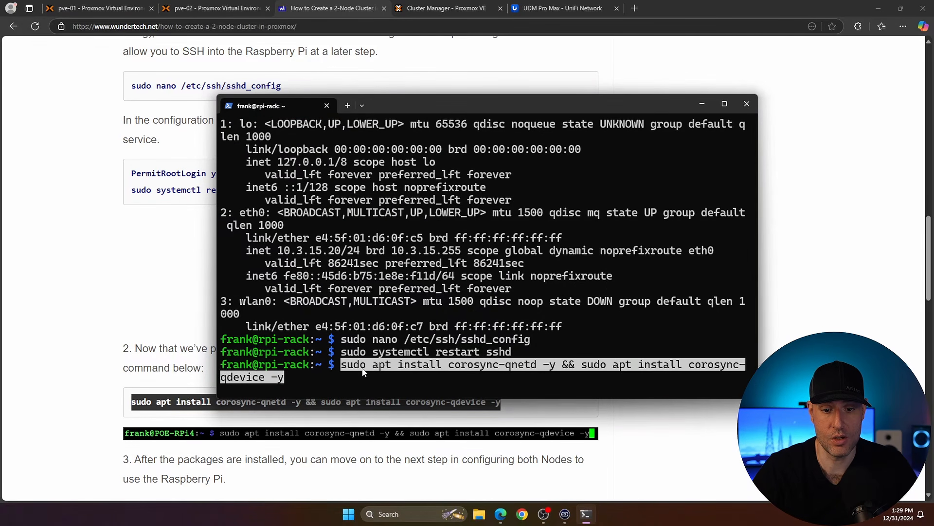
pyautogui.press('Return')
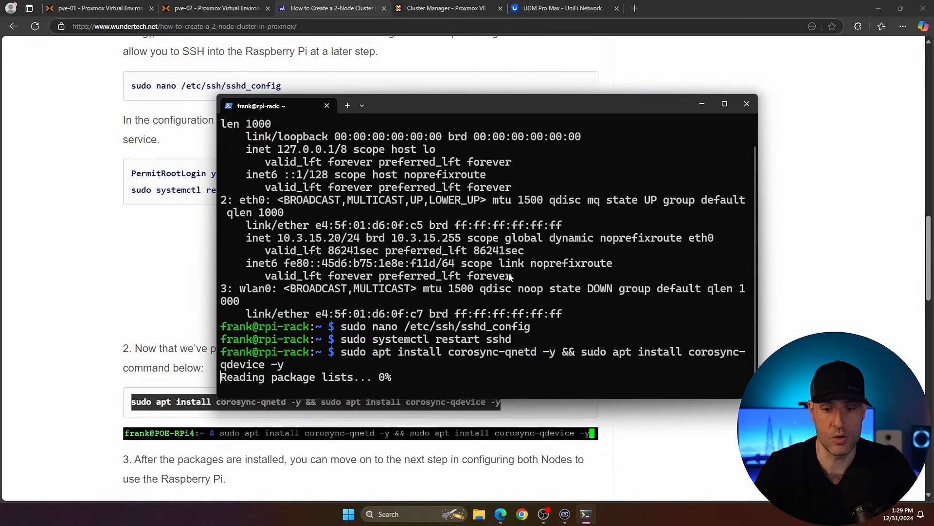
# Step: Set a new root password on the Pi with sudo passwd root, entering the password twice
pyautogui.write('sudo passwd root')
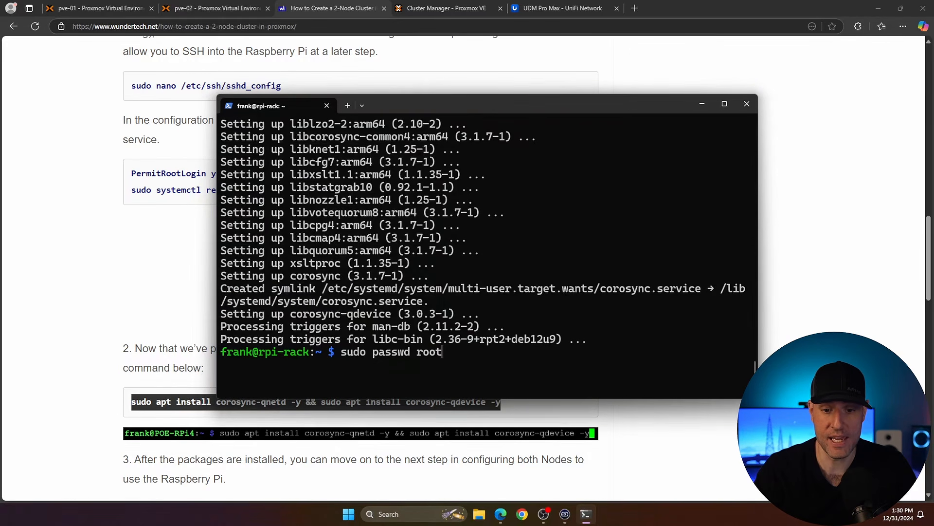
pyautogui.press('Return')
pyautogui.press('Return')
pyautogui.press('Return')
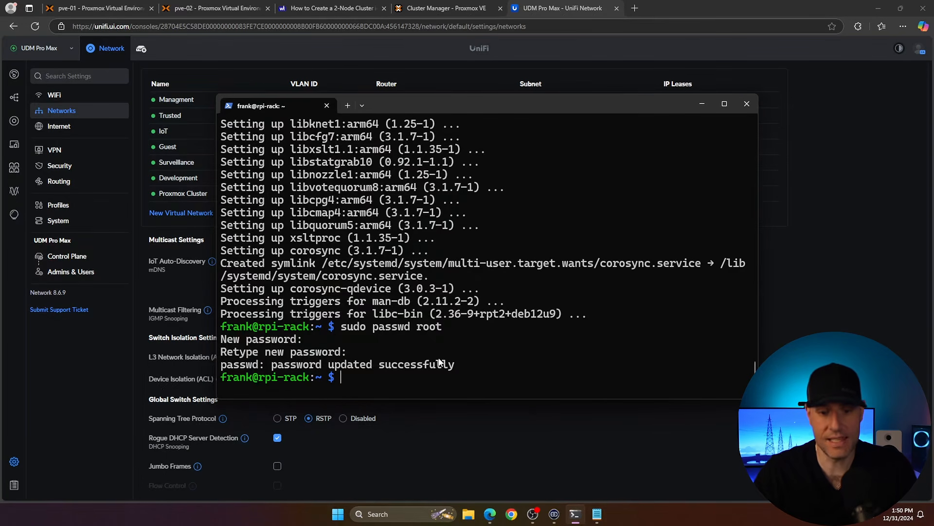
# Step: Open pve-01's node shell and install corosync-qdevice with apt, confirming the installation
pyautogui.click(102, 9)
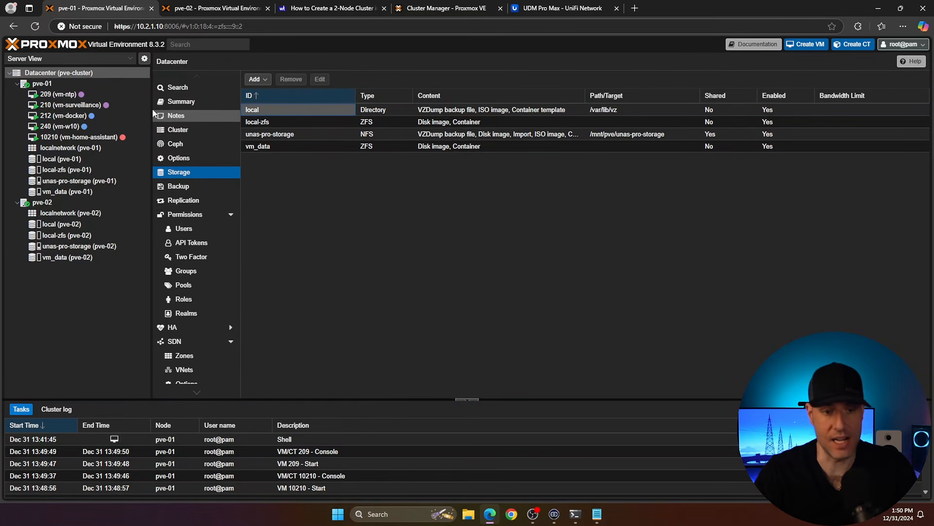
pyautogui.click(42, 83)
pyautogui.click(175, 129)
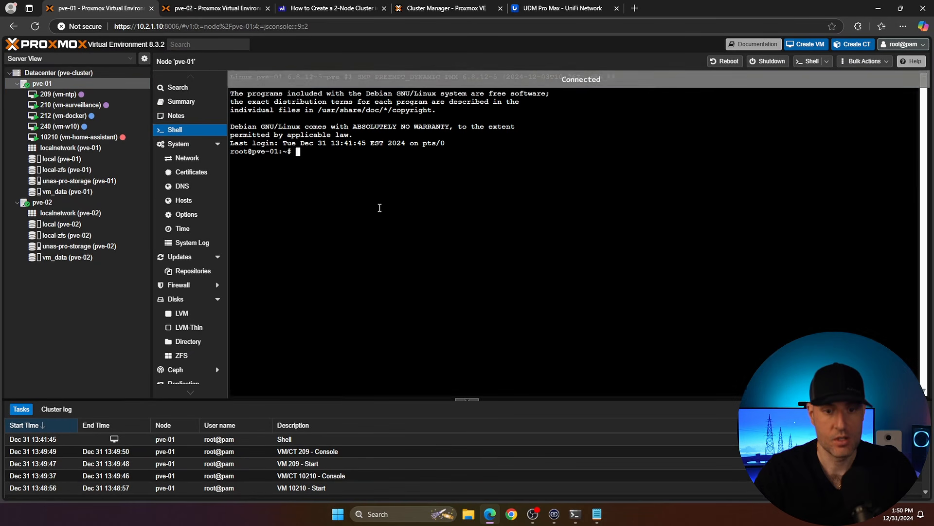
pyautogui.write('apt install corosync-qdevice')
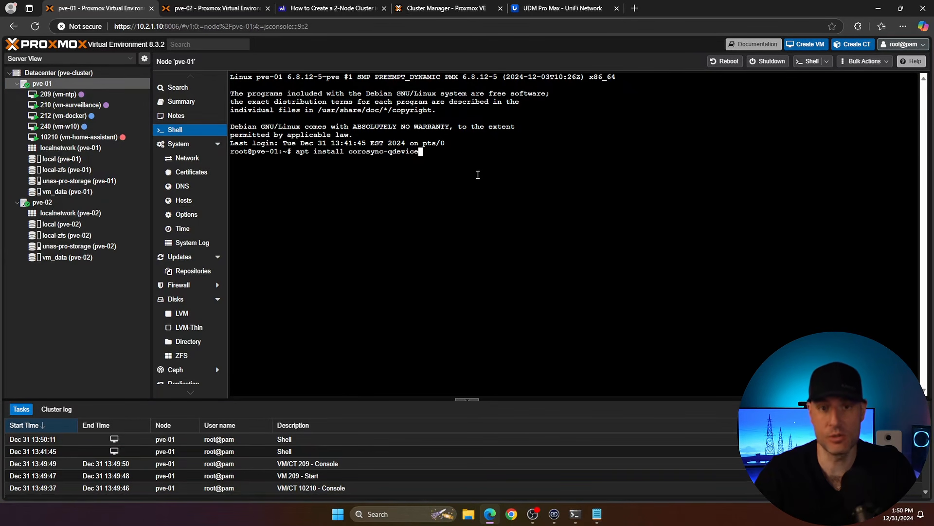
pyautogui.press('Return')
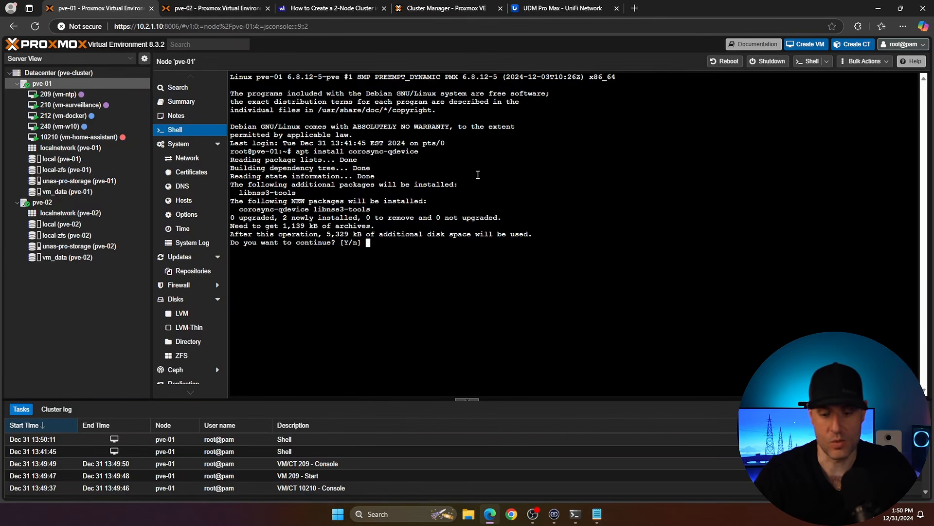
pyautogui.write('y')
pyautogui.press('Return')
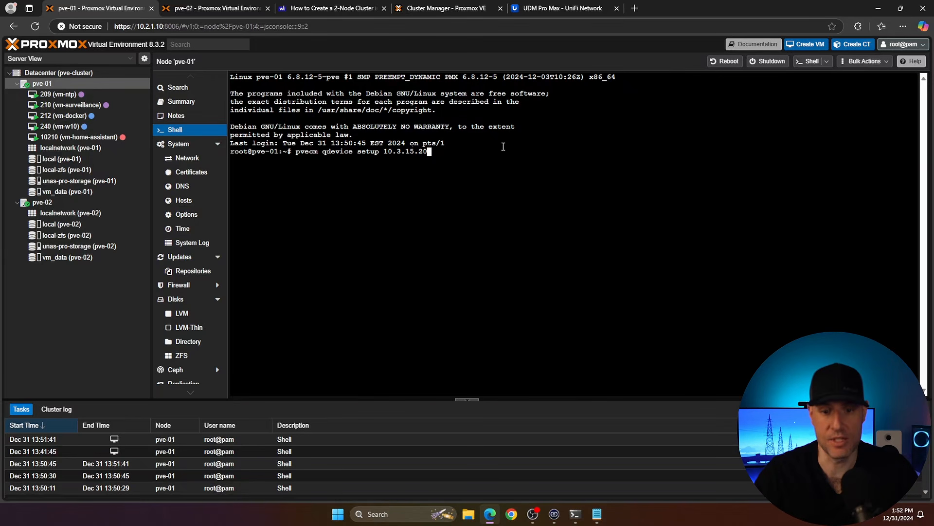
# Step: Run pvecm qdevice setup 10.3.15.20 on pve-01, accept the Pi's host key, and enter the Pi's root password
pyautogui.press('Return')
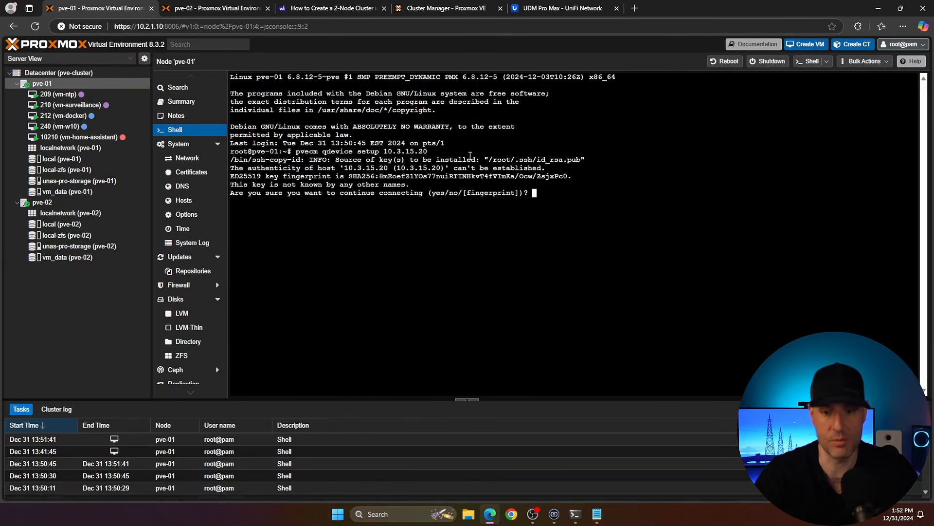
pyautogui.write('yes')
pyautogui.press('Return')
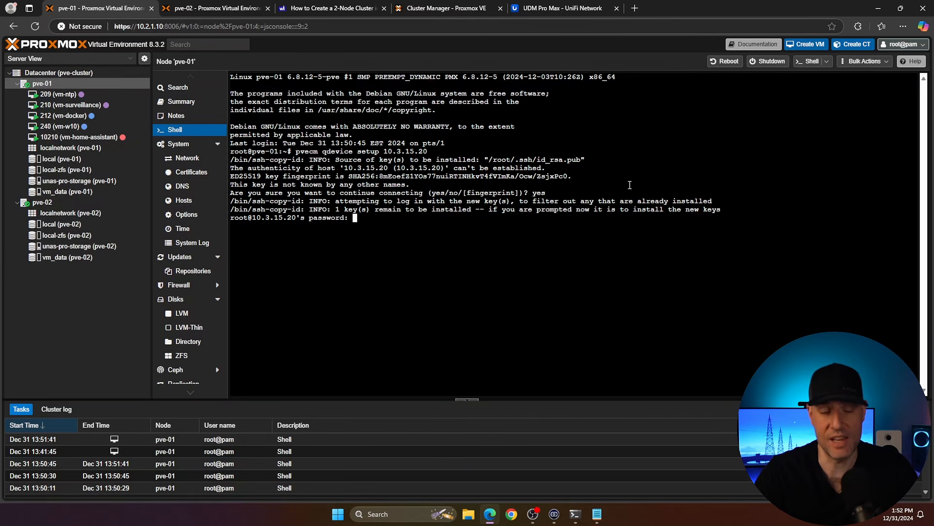
pyautogui.press('Return')
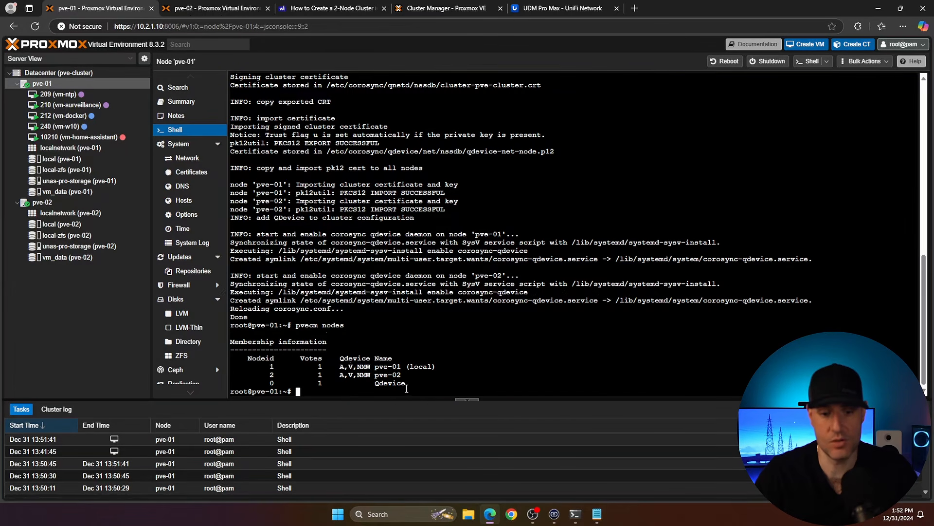
# Step: Check the Qdevice in the node membership lists, the Datacenter HA quorum status, the cluster view, and pvecm status on both nodes
pyautogui.moveTo(406, 385); pyautogui.dragTo(267, 369)
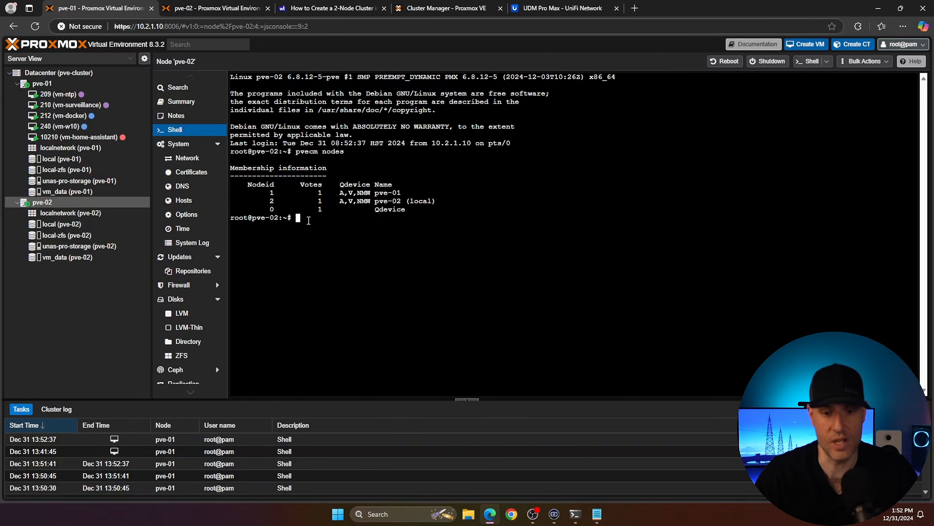
pyautogui.click(58, 72)
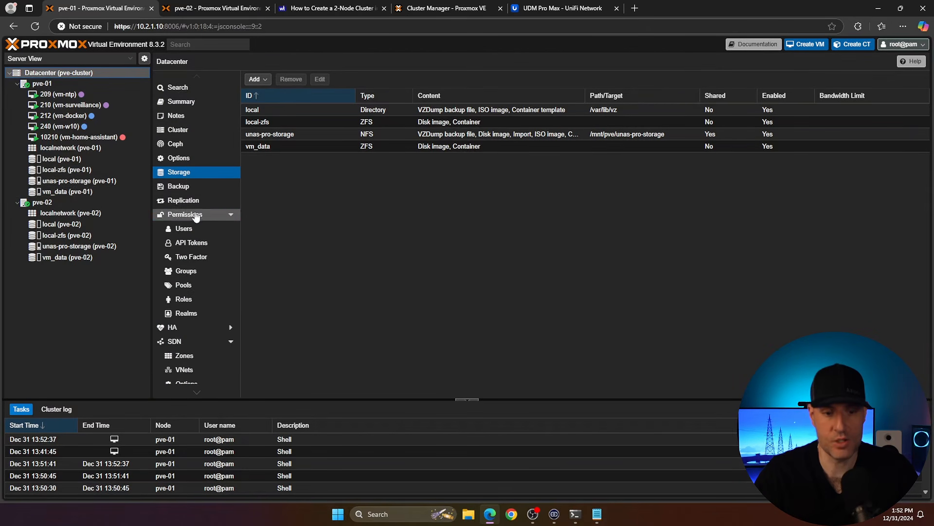
pyautogui.click(186, 327)
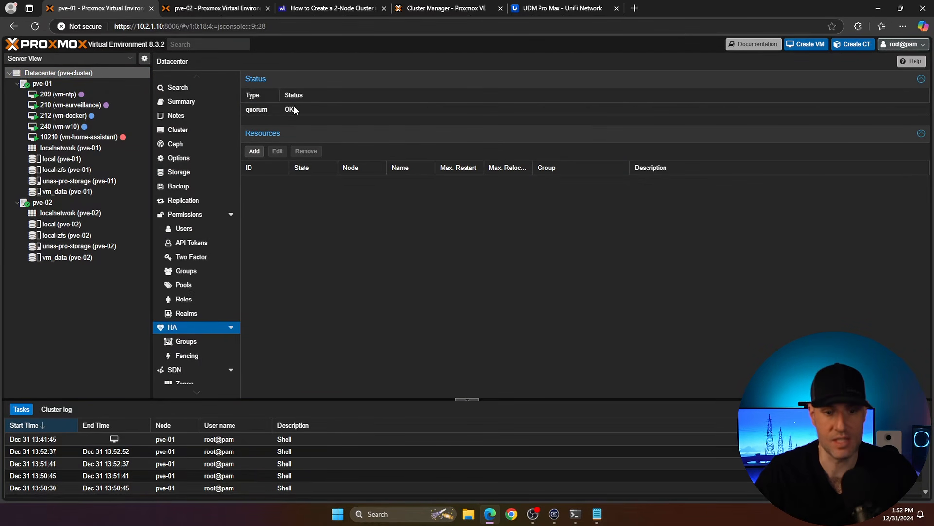
pyautogui.click(188, 129)
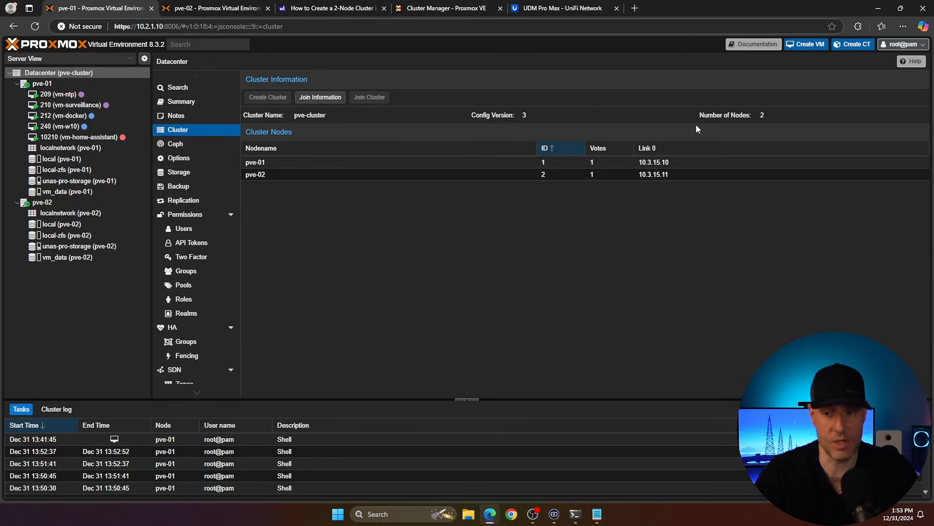
pyautogui.click(208, 327)
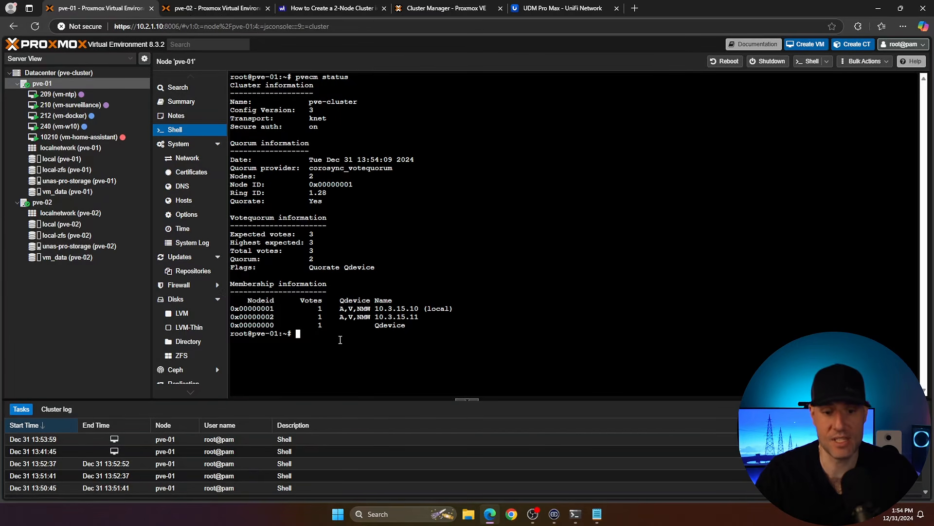
pyautogui.moveTo(411, 325); pyautogui.dragTo(231, 312)
pyautogui.click(362, 291)
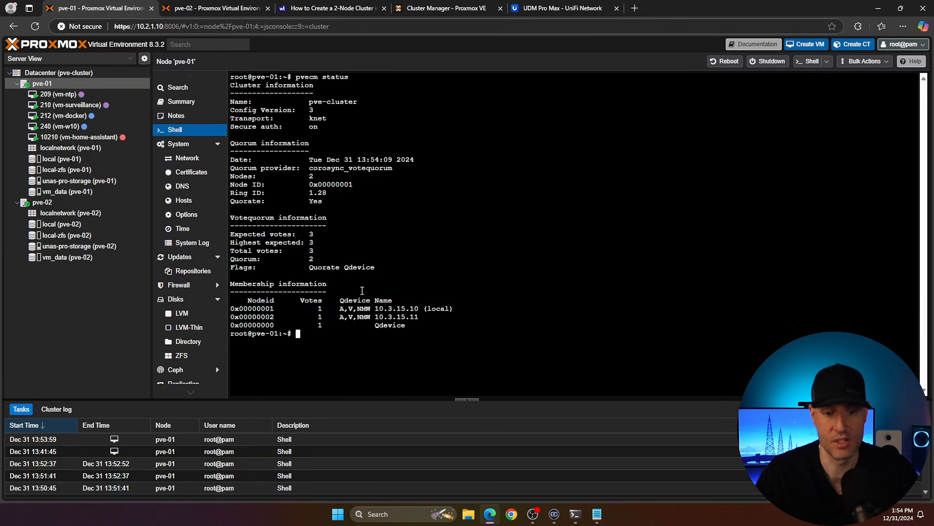
pyautogui.click(78, 203)
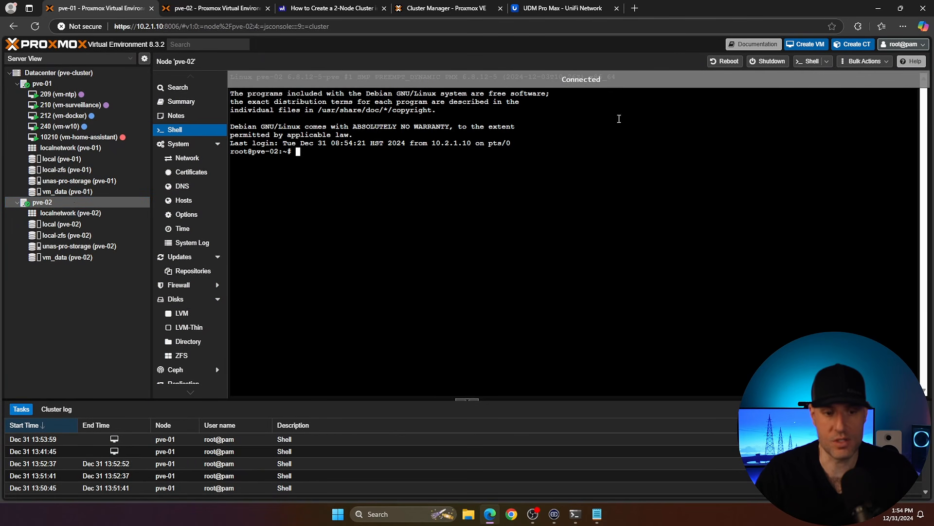
# Step: Shut down node pve-02, confirming the prompt, and review the Datacenter's cluster information
pyautogui.click(762, 61)
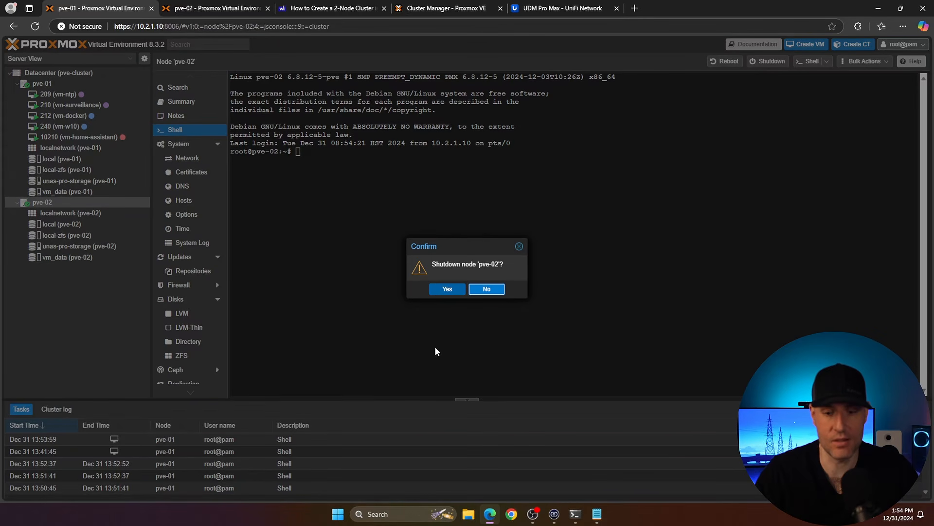
pyautogui.click(445, 288)
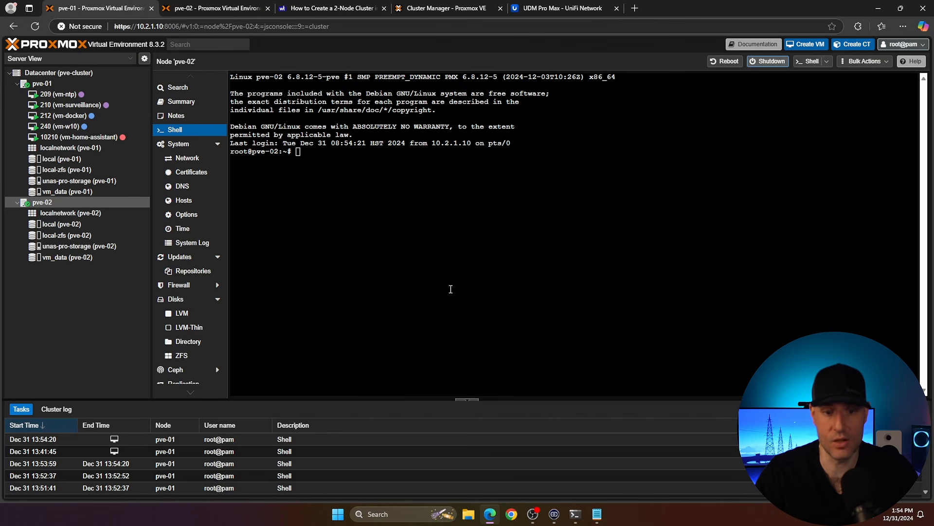
pyautogui.click(63, 76)
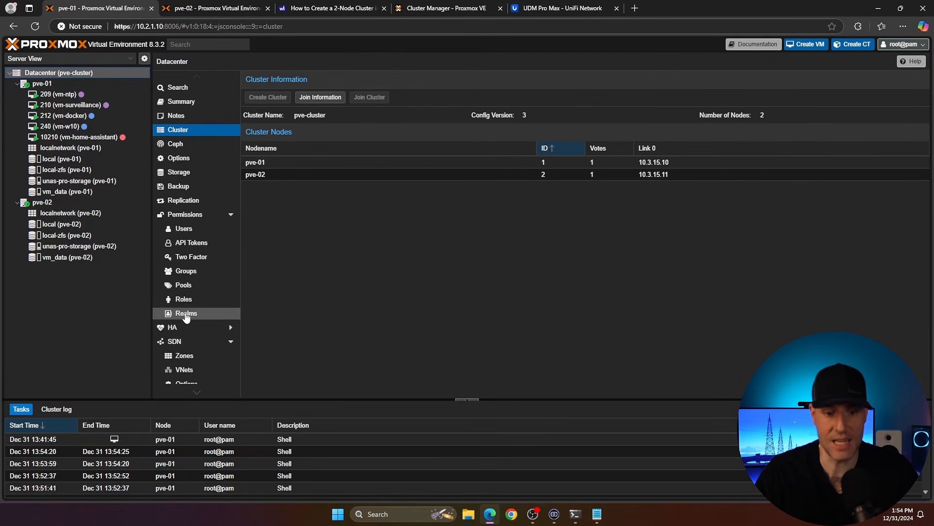
pyautogui.scroll(-2, 187, 316)
pyautogui.click(176, 278)
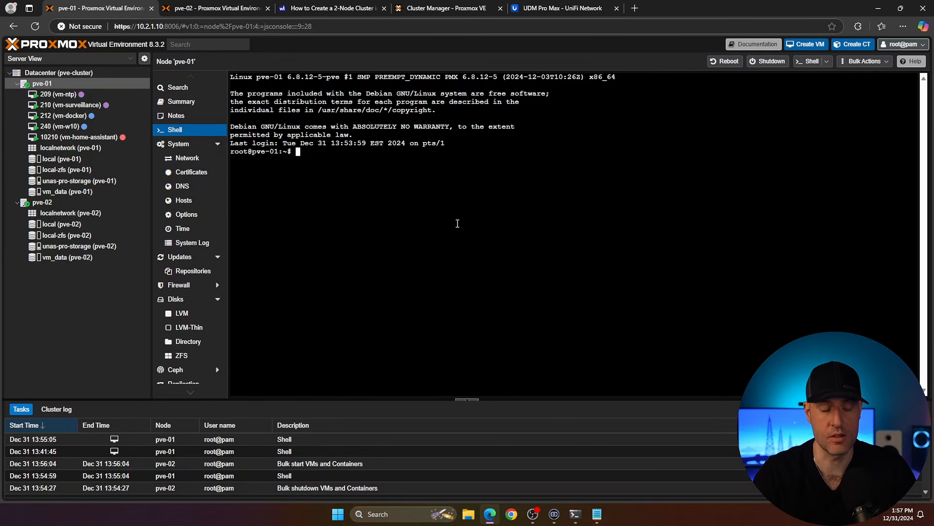
# Step: Migrate VM 209 (vm-ntp) online from pve-01 to pve-02 and close the task viewer
pyautogui.click(70, 97)
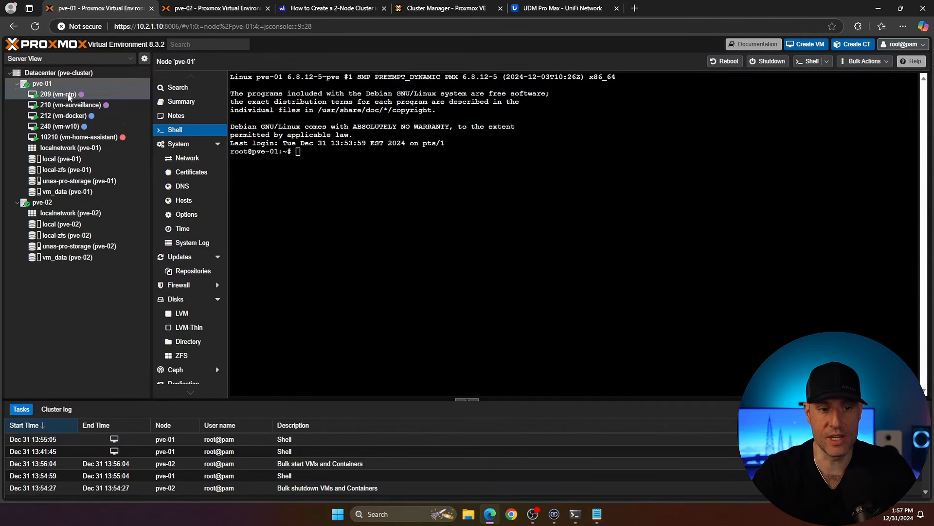
pyautogui.rightClick(70, 96)
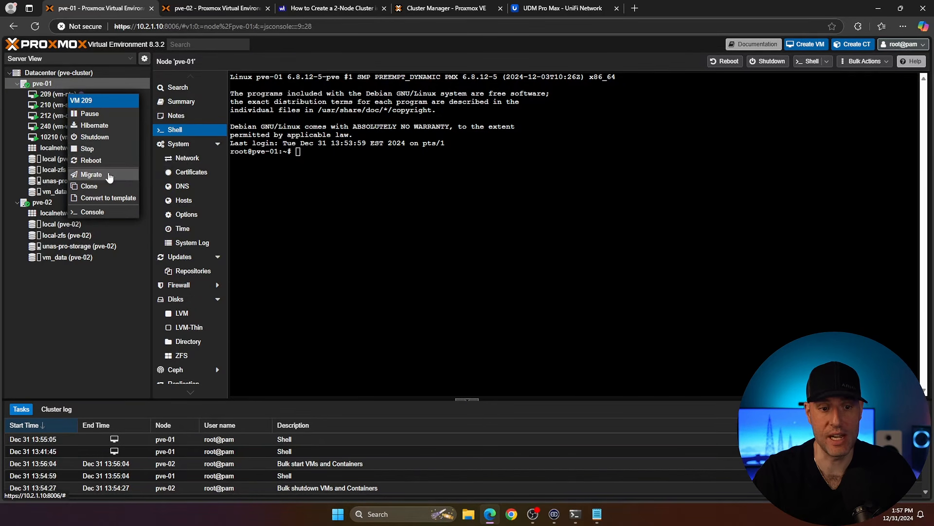
pyautogui.click(110, 175)
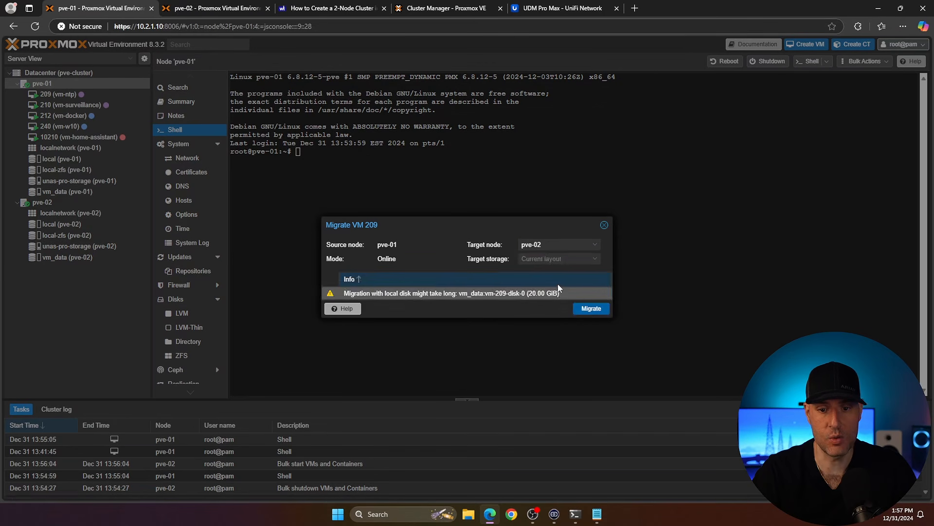
pyautogui.click(590, 308)
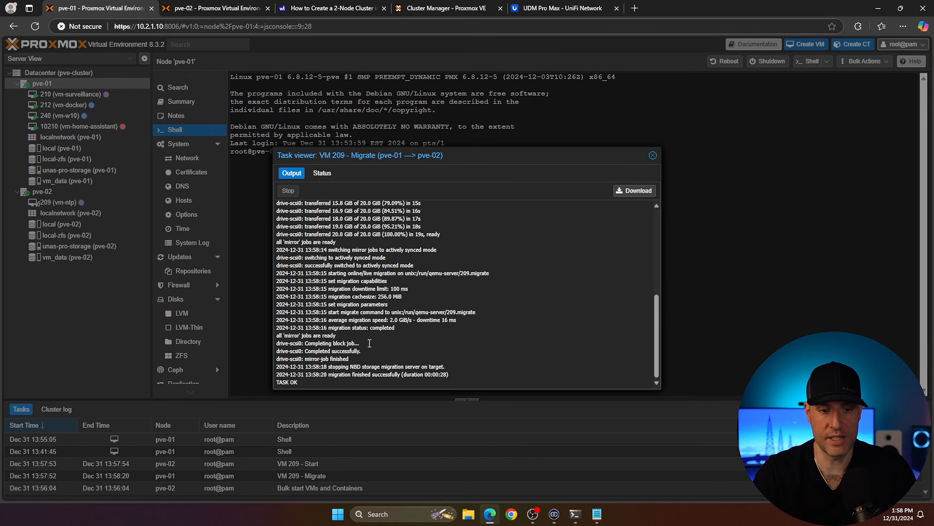
pyautogui.click(653, 154)
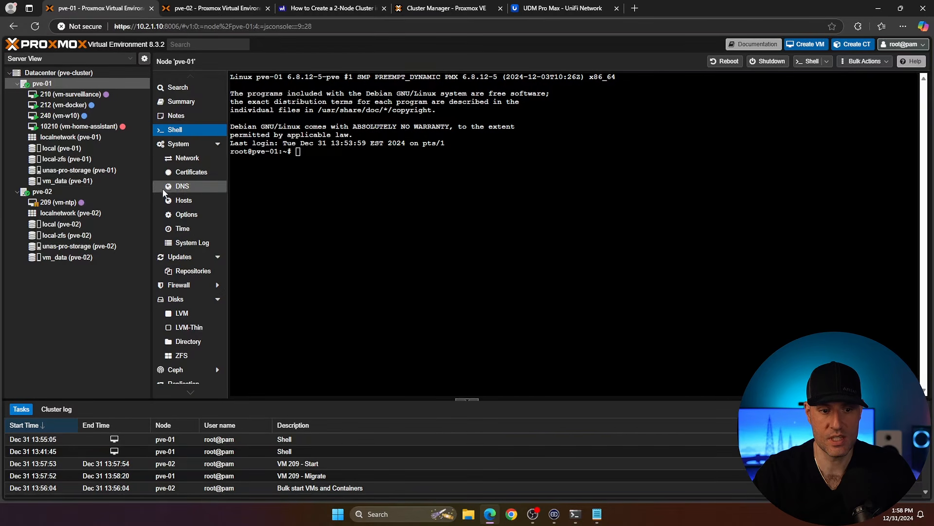
# Step: Inspect VM 209's console on pve-02, the Datacenter HA page, and the unas-pro-storage summary
pyautogui.click(87, 204)
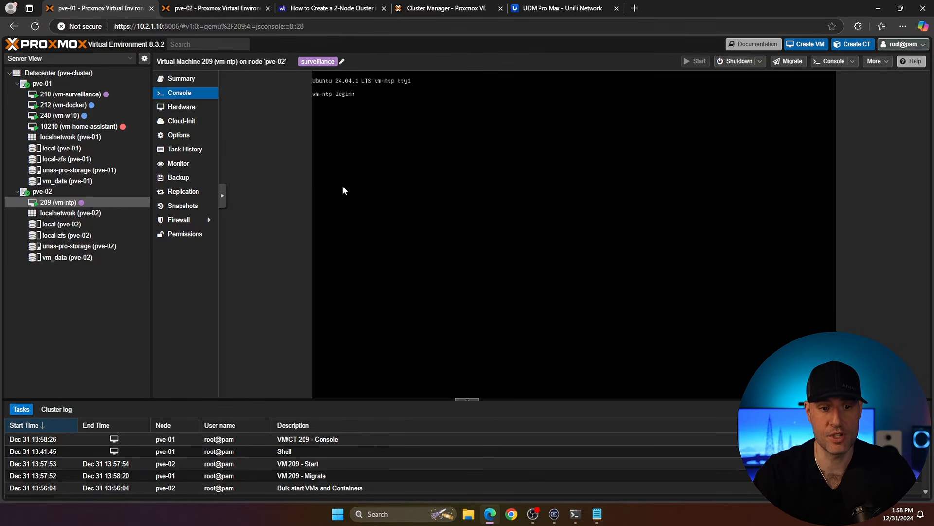
pyautogui.click(53, 74)
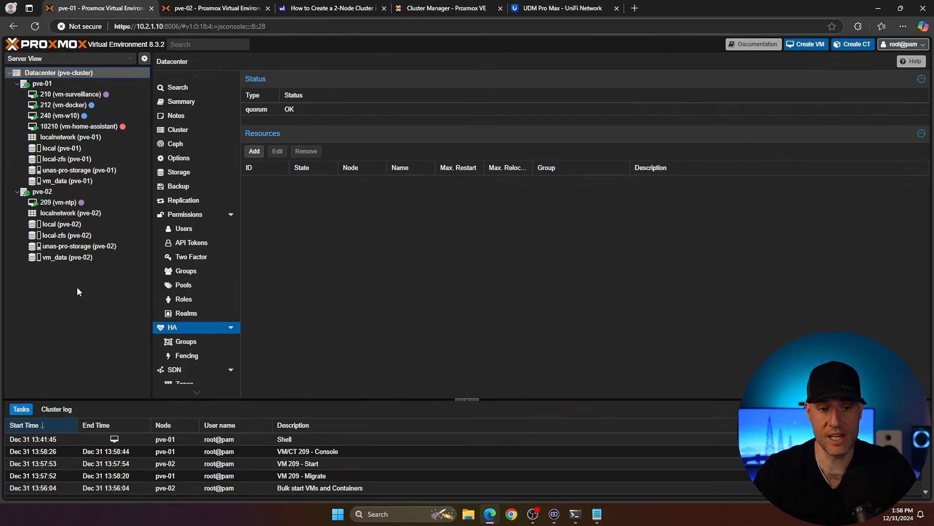
pyautogui.click(57, 247)
pyautogui.click(73, 172)
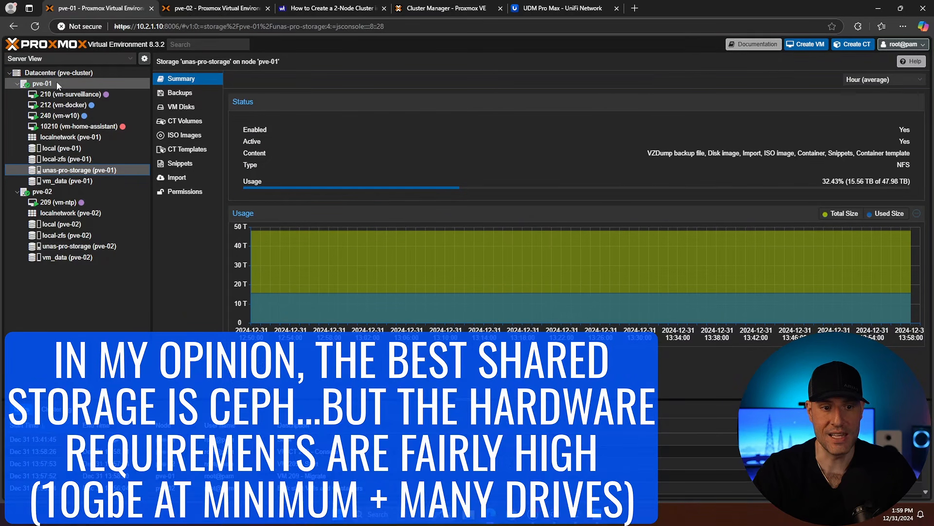
pyautogui.click(56, 86)
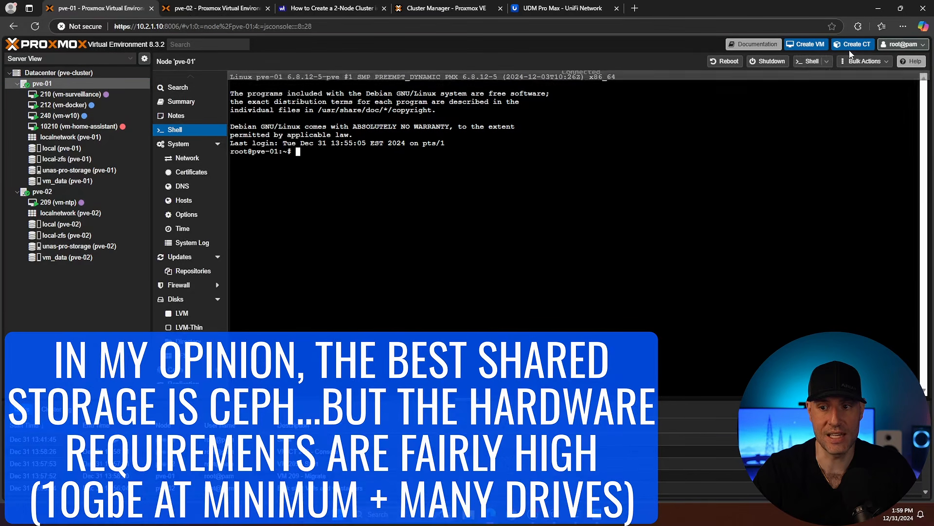
# Step: Open the Create VM wizard, pick unas-pro-storage as the disk storage, and close the wizard without creating
pyautogui.click(807, 44)
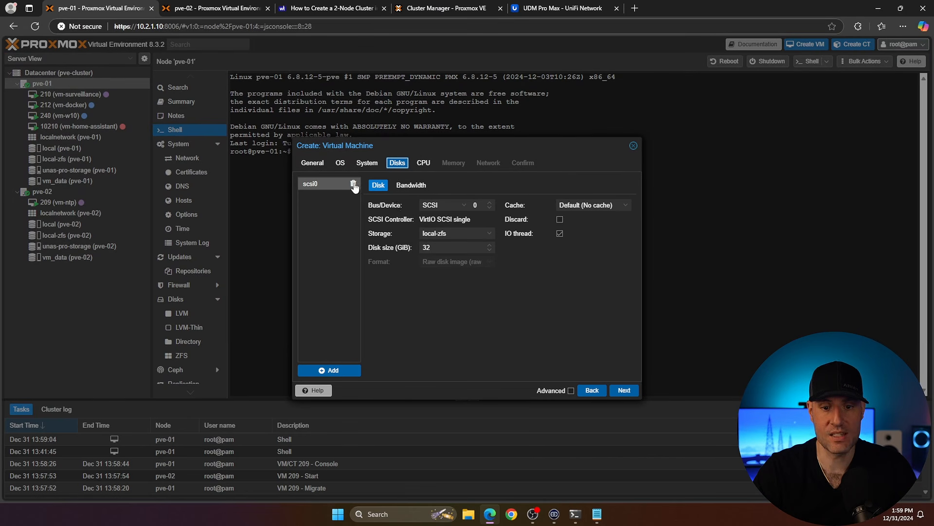
pyautogui.click(458, 232)
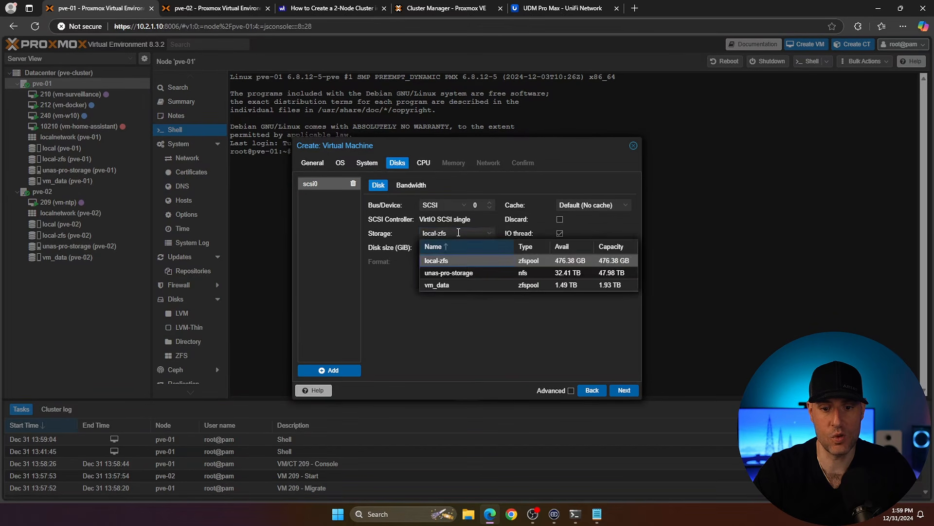
pyautogui.click(452, 273)
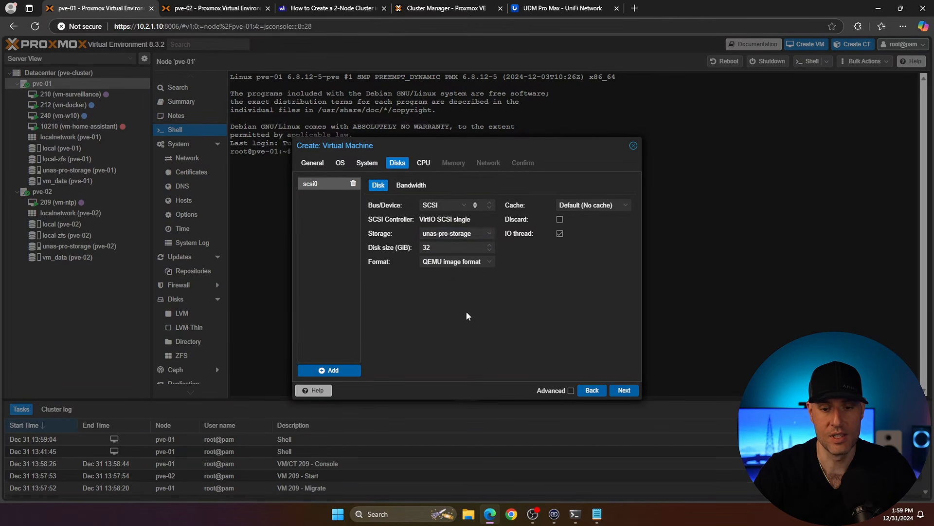
pyautogui.click(634, 146)
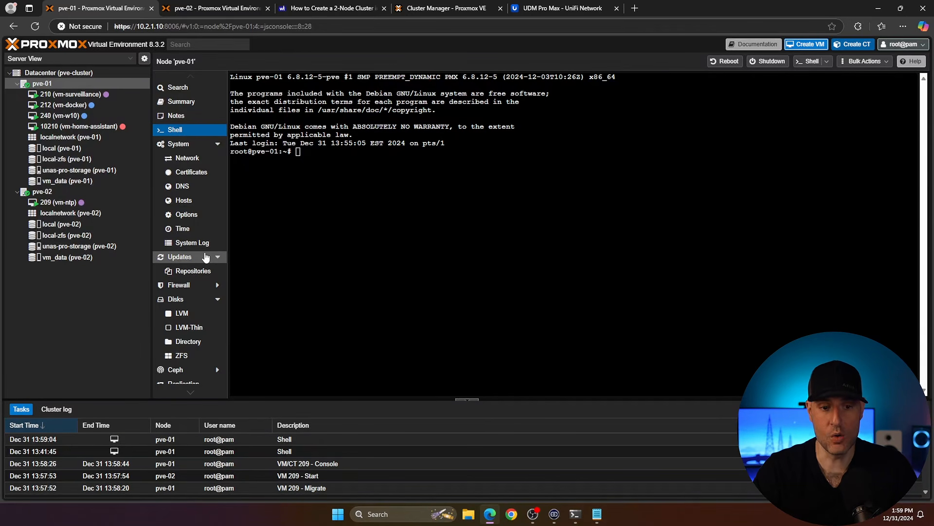
# Step: Create a replication job on pve-01 for guest 210 targeting pve-02 with schedule */30
pyautogui.scroll(-1, 192, 233)
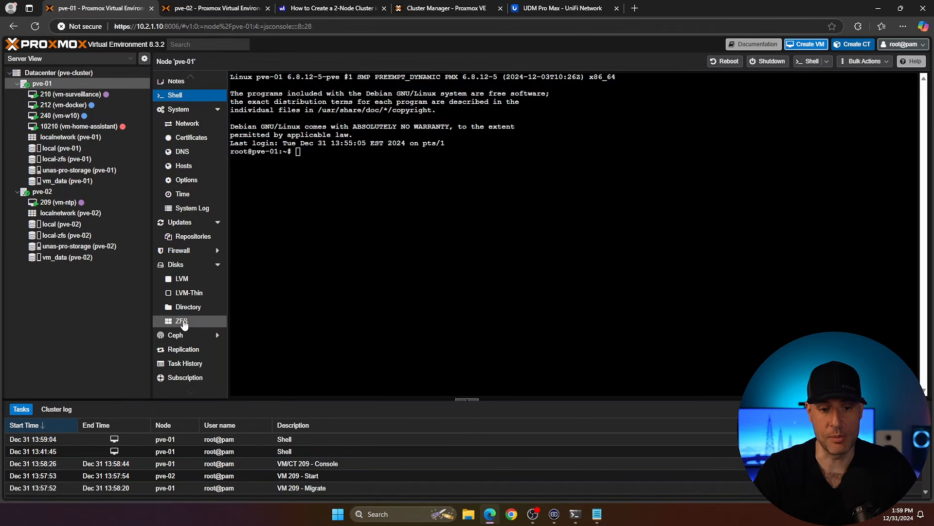
pyautogui.click(184, 350)
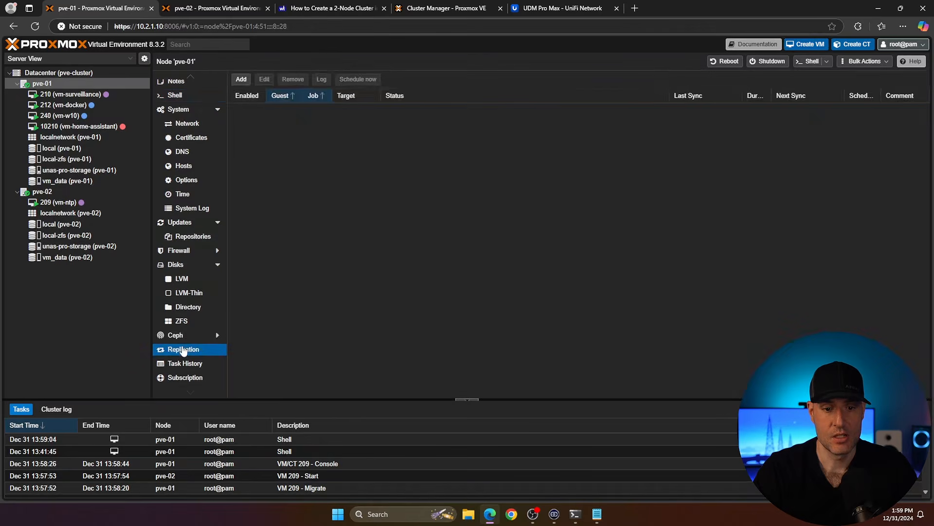
pyautogui.click(247, 82)
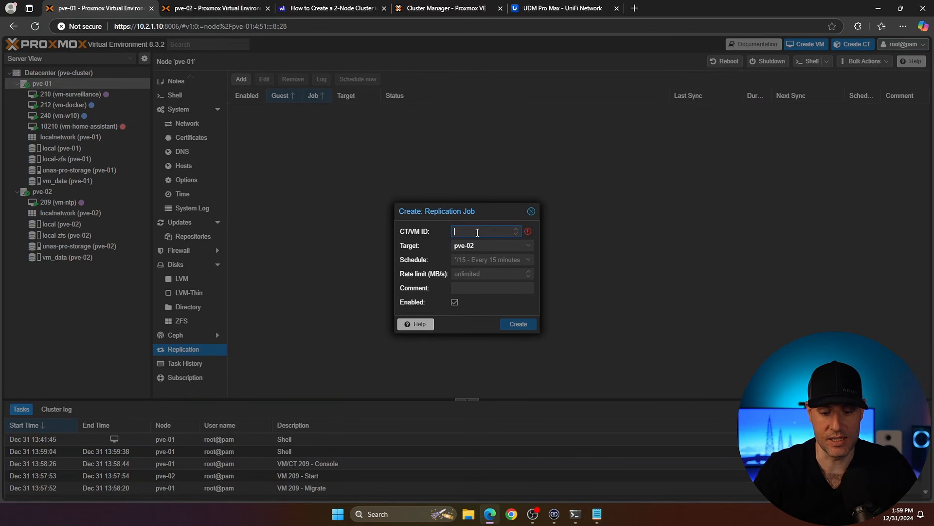
pyautogui.write('210')
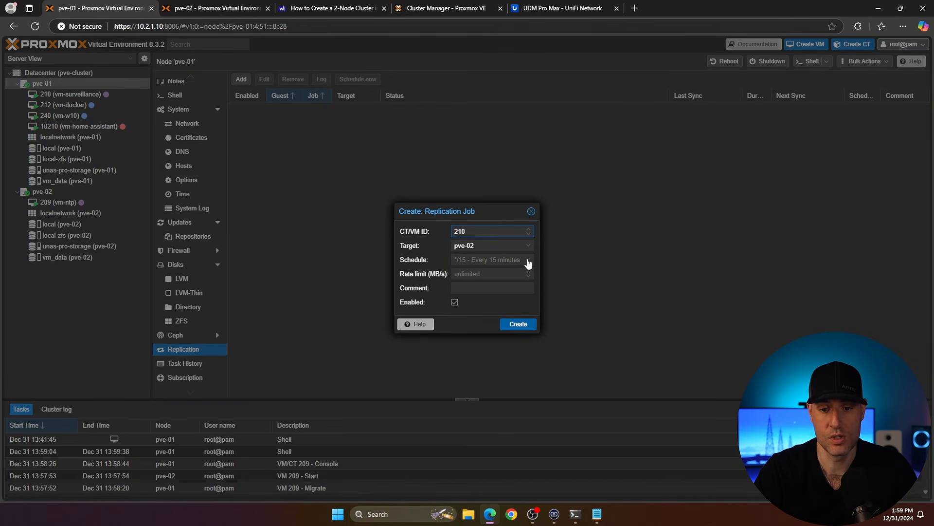
pyautogui.click(478, 260)
pyautogui.write('*/30')
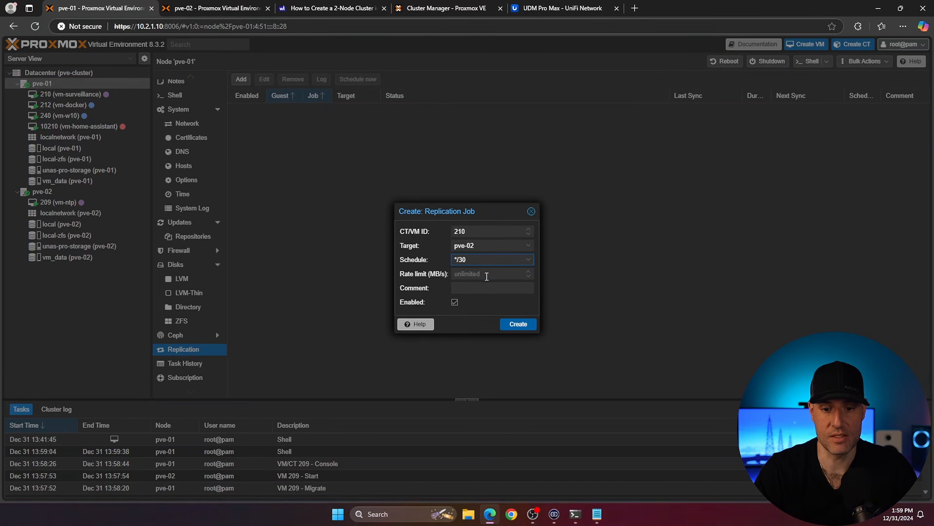
pyautogui.click(519, 326)
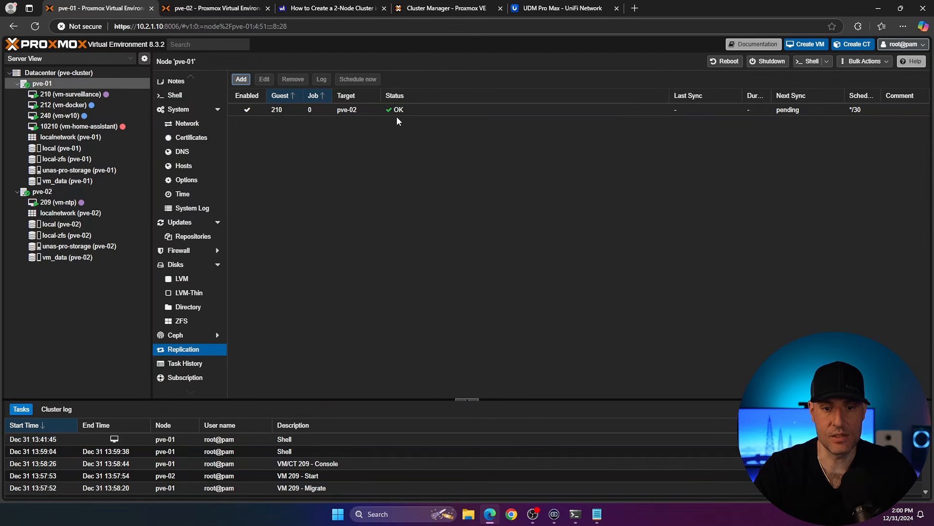
# Step: Compare the replication job lists on pve-02 and pve-01
pyautogui.click(788, 114)
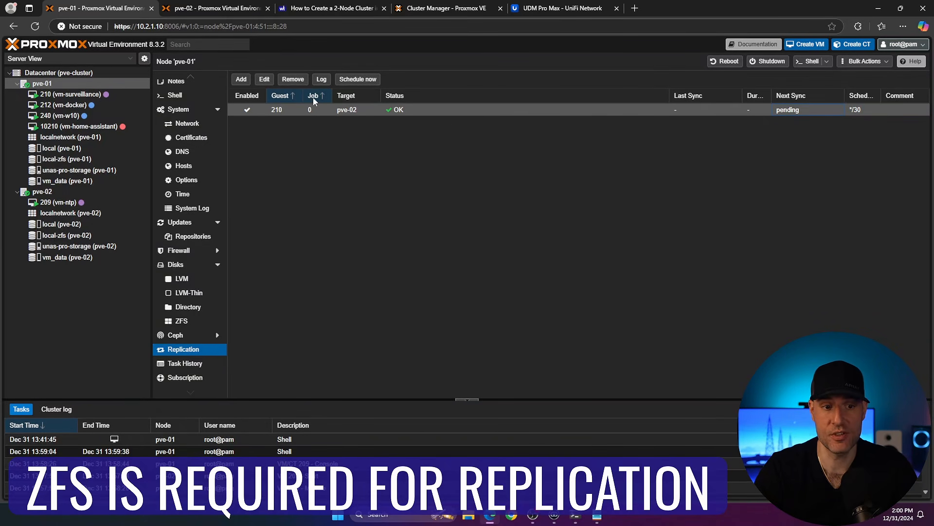
pyautogui.click(82, 191)
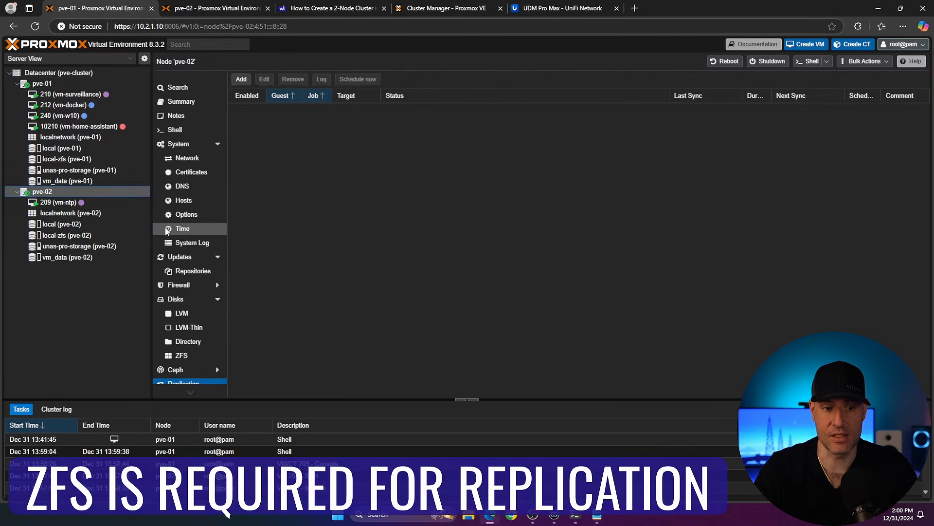
pyautogui.click(80, 87)
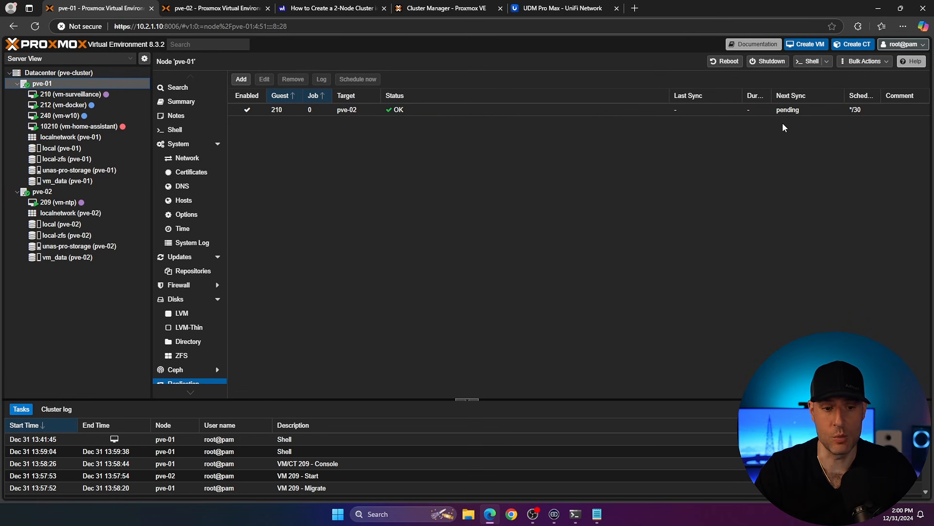
# Step: Add VM 210 as a Datacenter HA resource with request state started
pyautogui.click(113, 75)
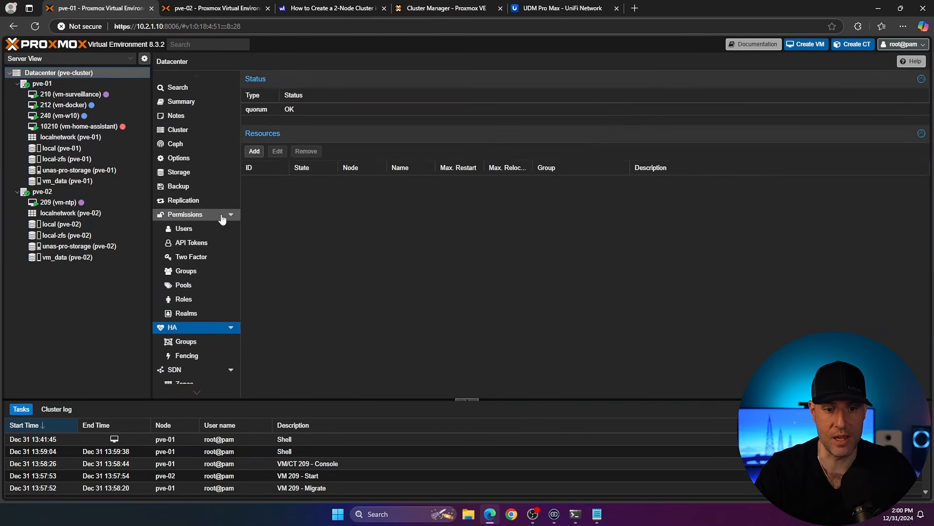
pyautogui.scroll(-2, 198, 281)
pyautogui.click(259, 154)
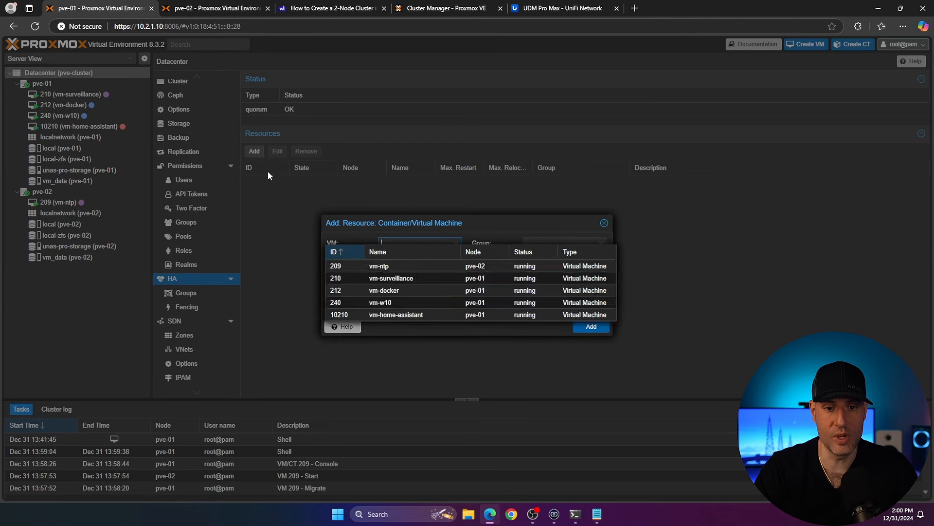
pyautogui.click(387, 279)
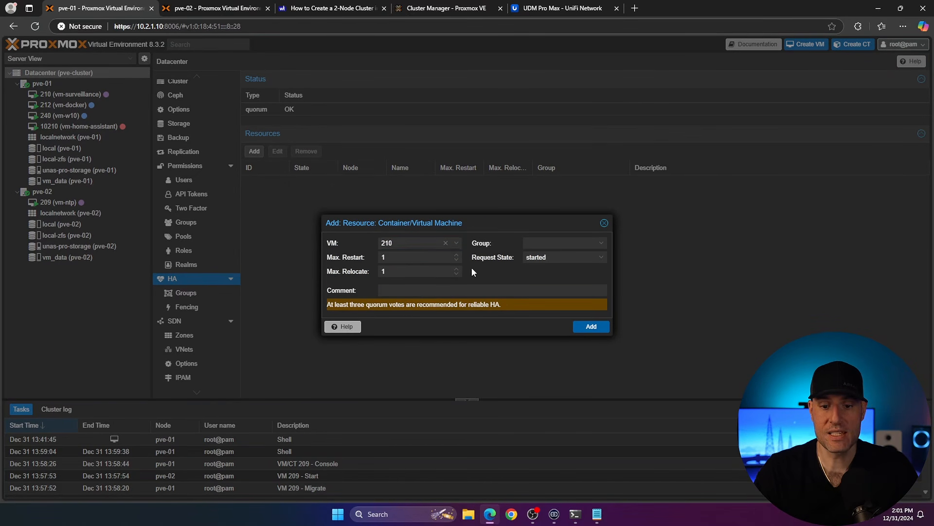
pyautogui.click(575, 259)
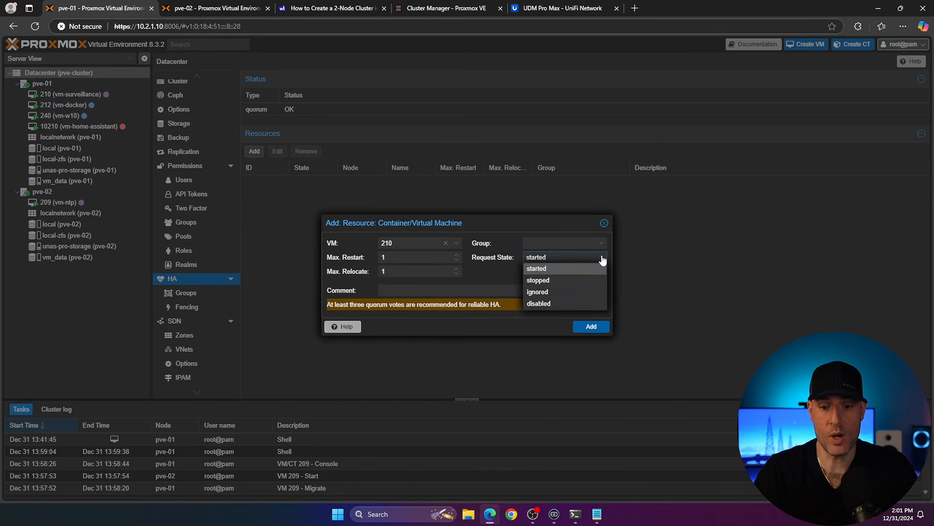
pyautogui.click(553, 272)
pyautogui.click(551, 273)
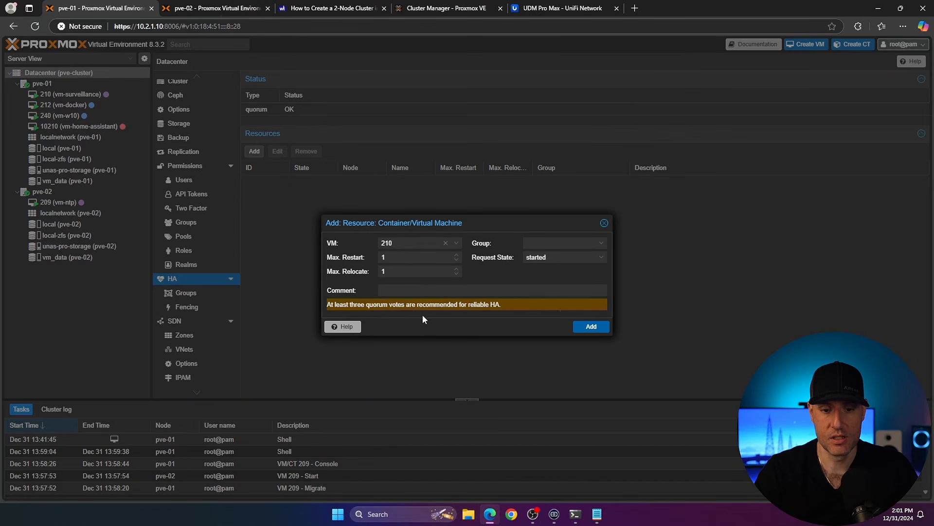
pyautogui.click(592, 326)
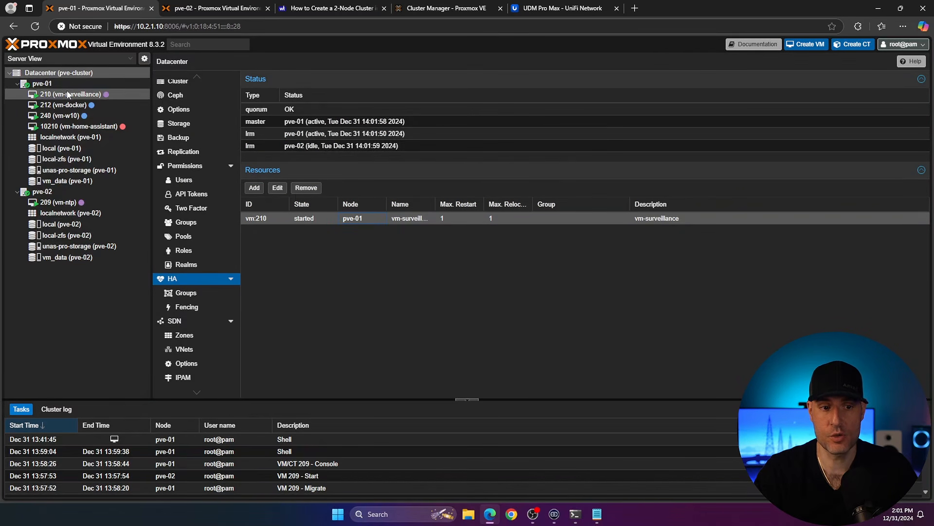
pyautogui.moveTo(68, 95)
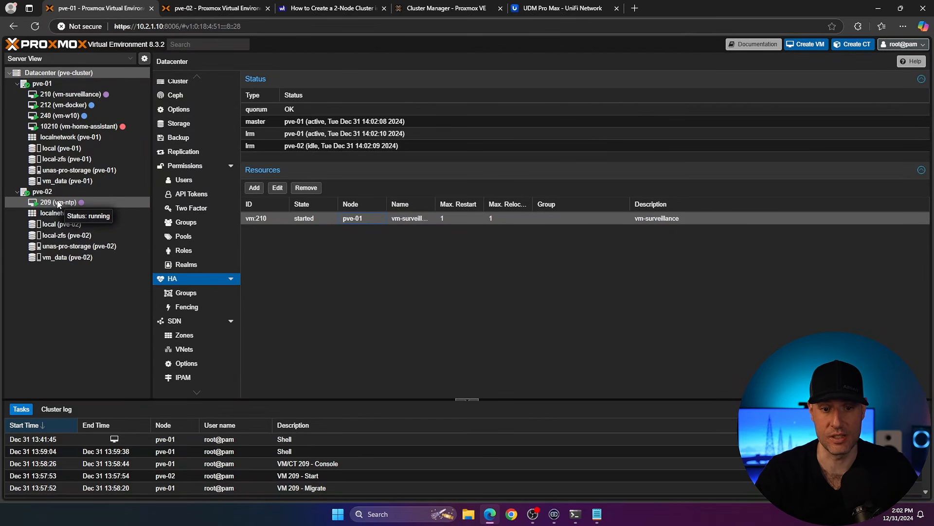
pyautogui.click(185, 292)
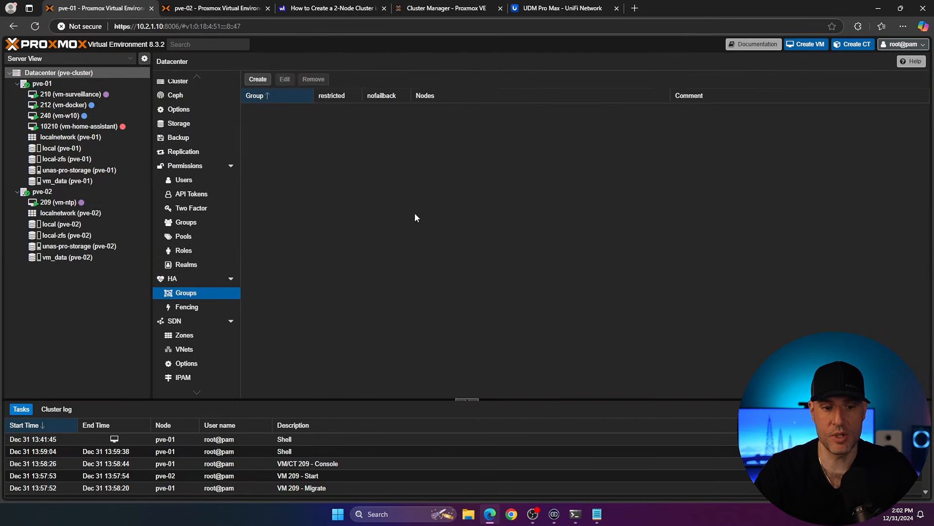
pyautogui.click(258, 79)
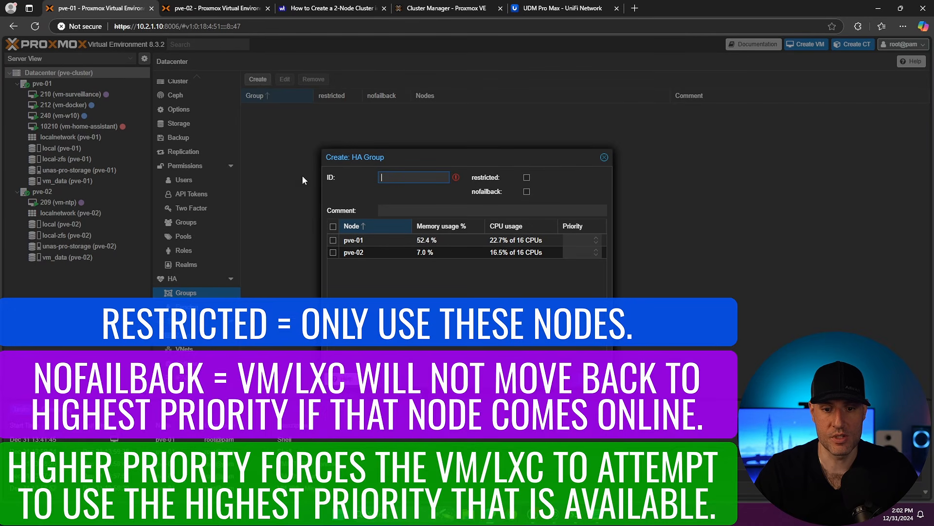
pyautogui.click(332, 240)
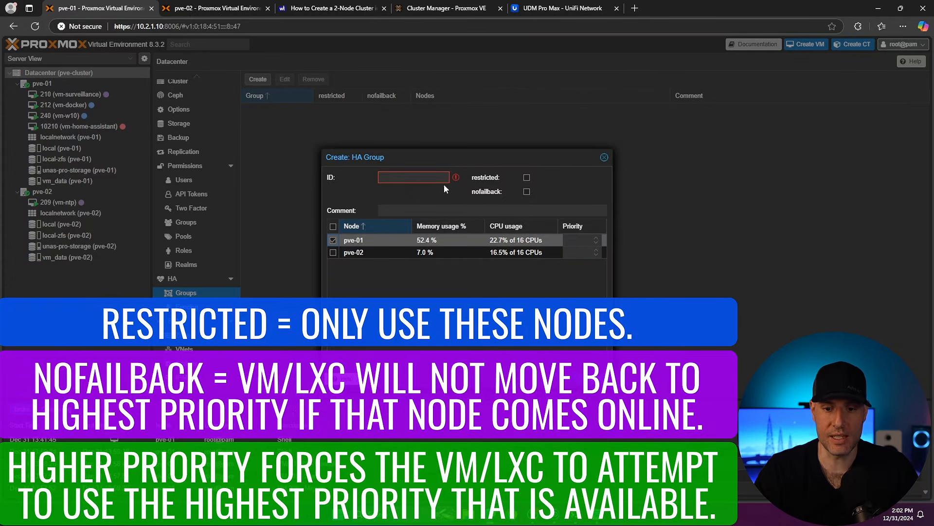
pyautogui.click(415, 178)
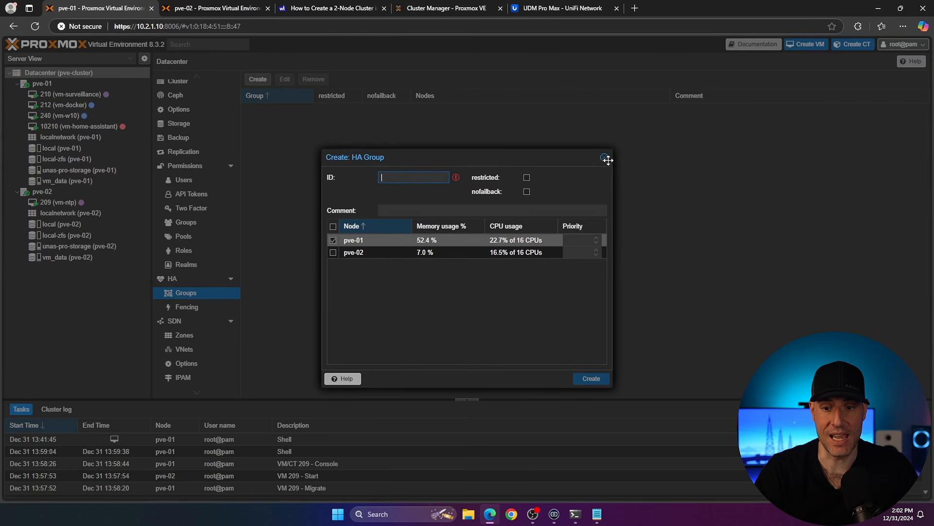
pyautogui.click(604, 157)
# Step: Inspect the group choices in VM 210's HA resource settings and close them without saving
pyautogui.click(171, 280)
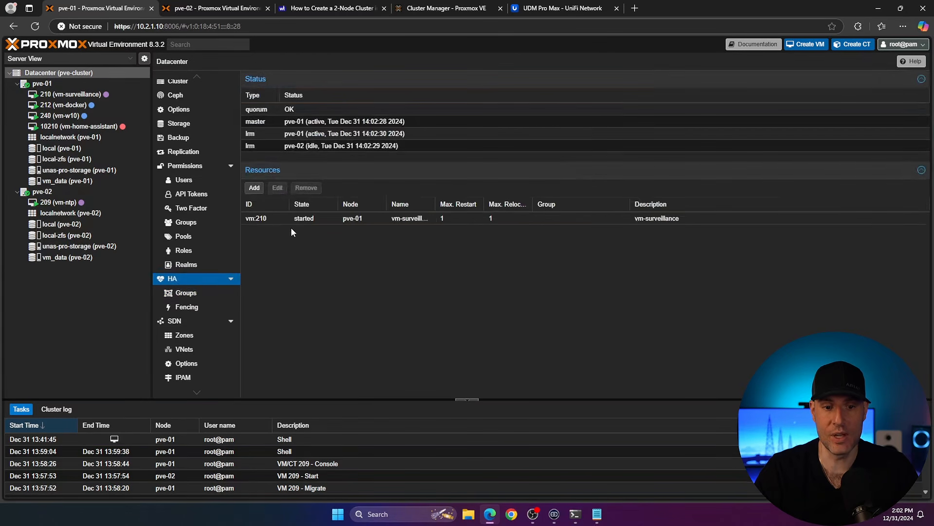
pyautogui.click(309, 218)
pyautogui.click(285, 191)
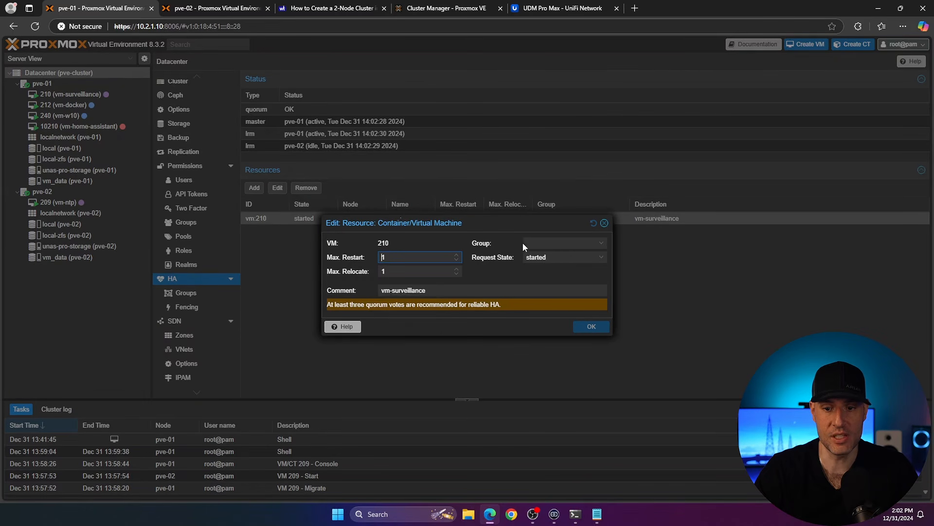
pyautogui.click(602, 243)
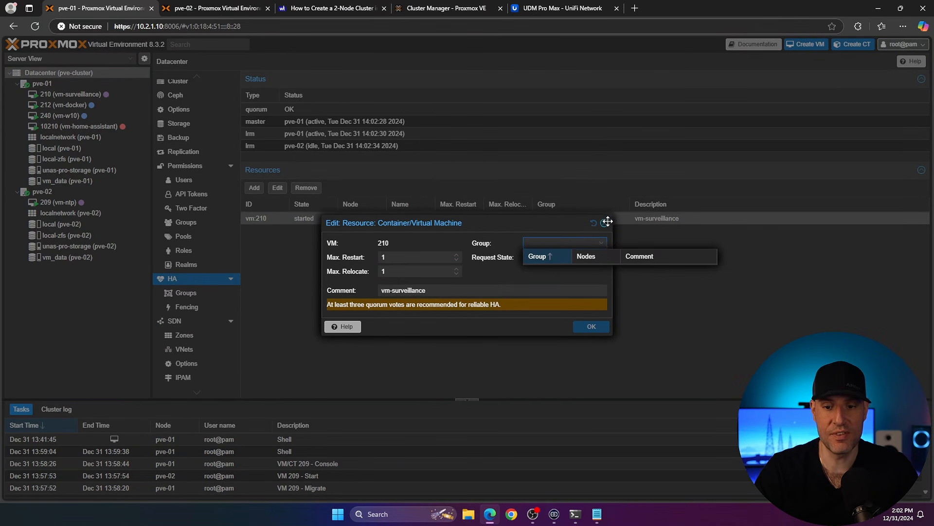
pyautogui.click(606, 222)
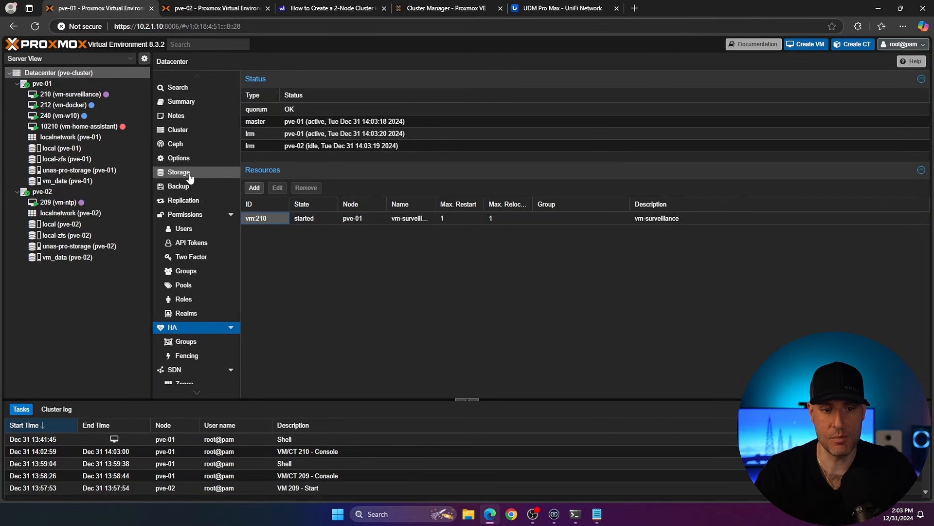
# Step: Inspect which nodes the vm_data ZFS storage is assigned to, closing its settings without changes
pyautogui.click(73, 258)
pyautogui.click(63, 73)
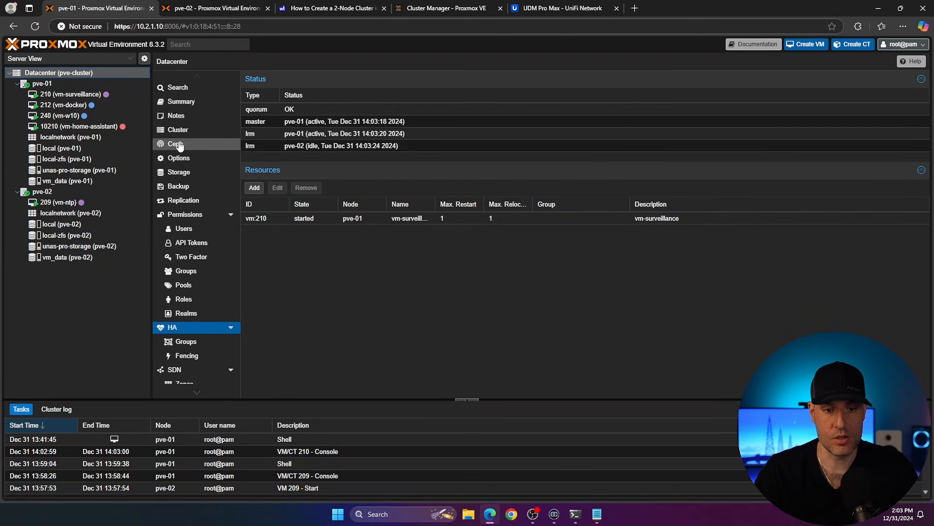
pyautogui.click(182, 172)
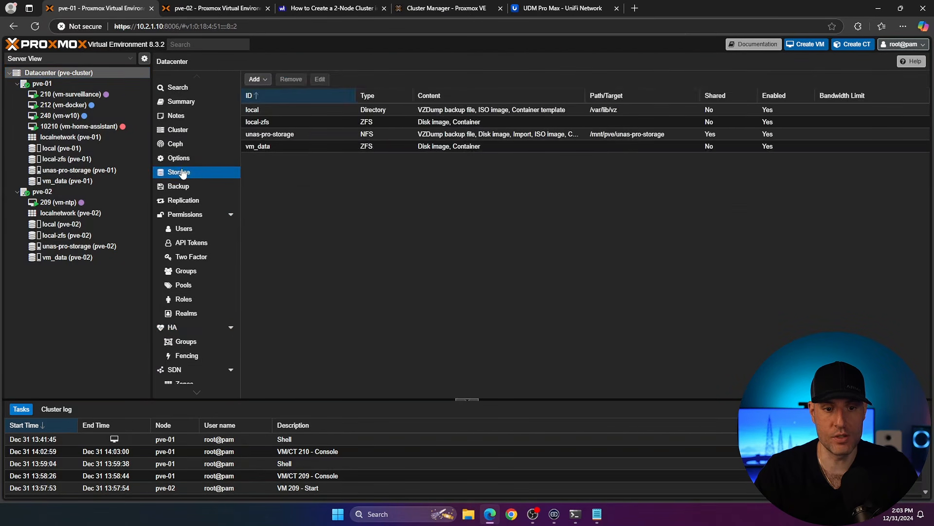
pyautogui.click(260, 149)
pyautogui.click(320, 79)
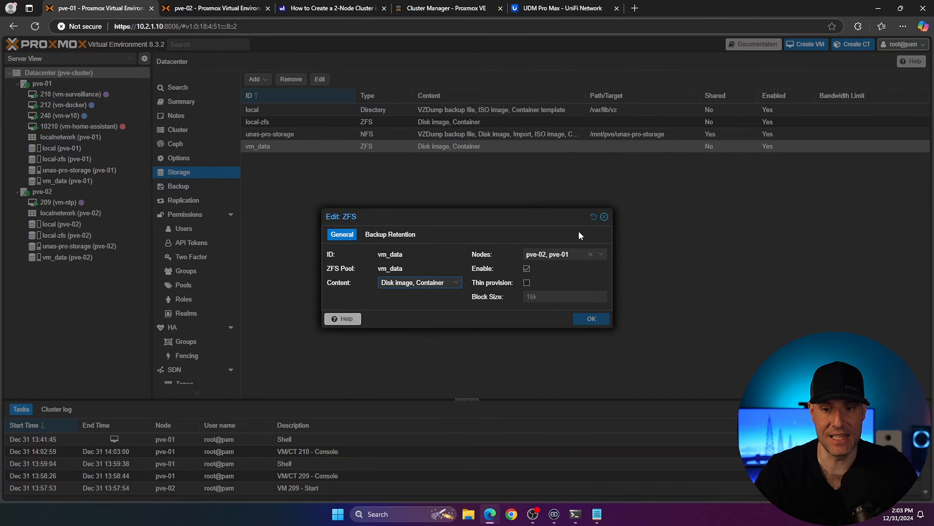
pyautogui.click(602, 255)
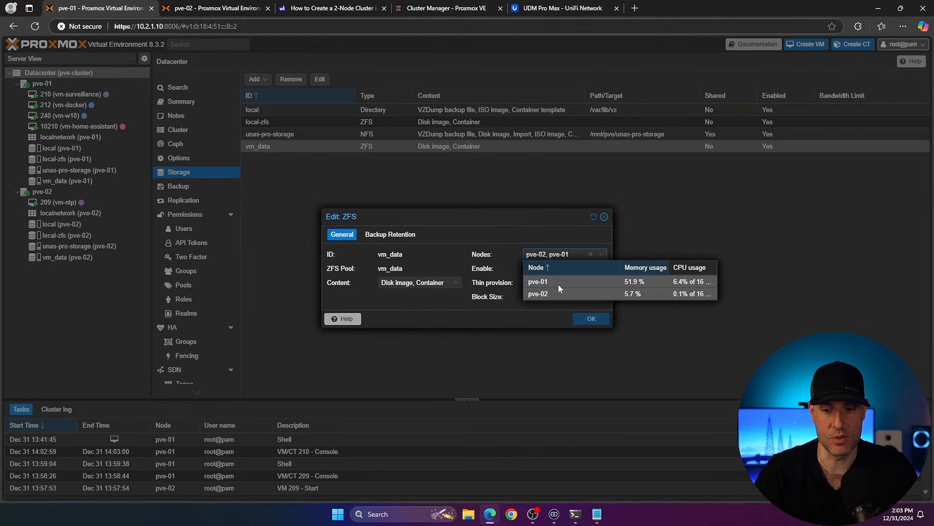
pyautogui.click(604, 216)
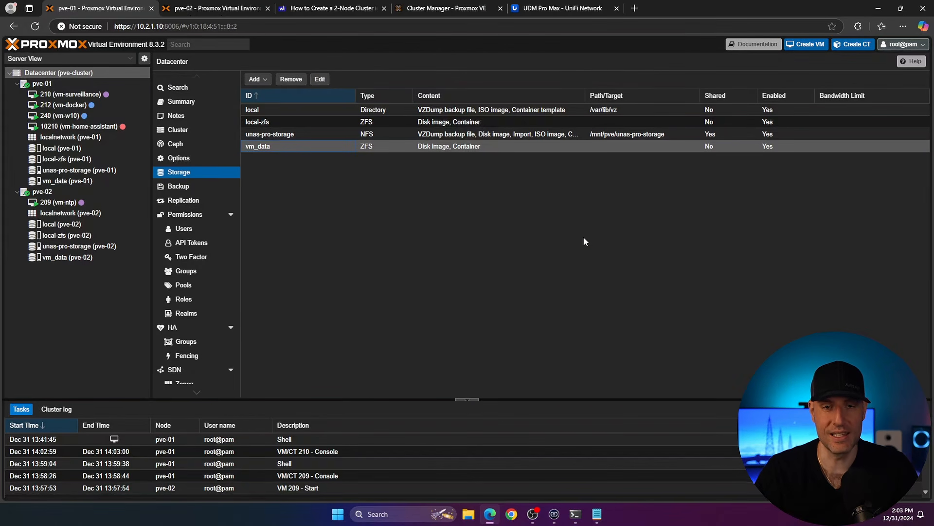
# Step: Examine the vm_data storage on both nodes, pve-01's replication jobs and VM 210
pyautogui.click(67, 181)
pyautogui.click(74, 258)
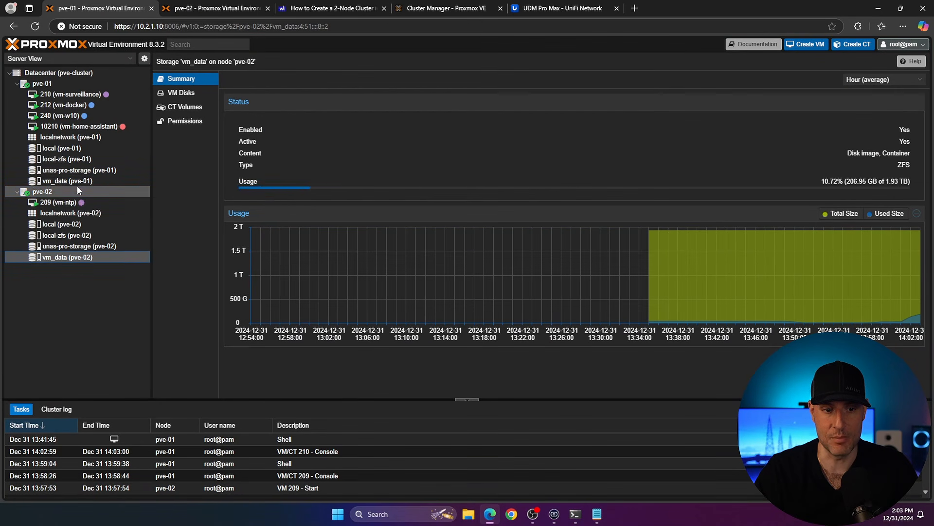
pyautogui.click(78, 190)
pyautogui.click(78, 182)
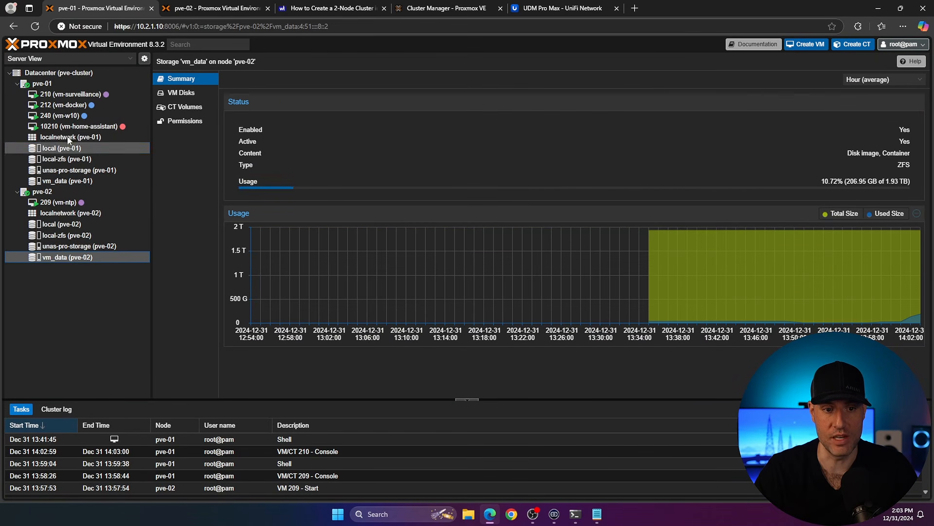
pyautogui.click(72, 86)
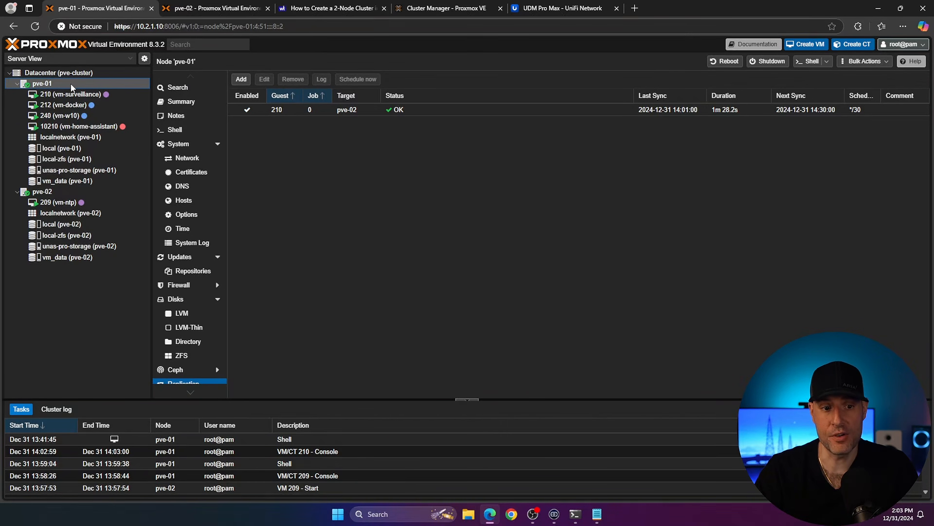
pyautogui.click(103, 94)
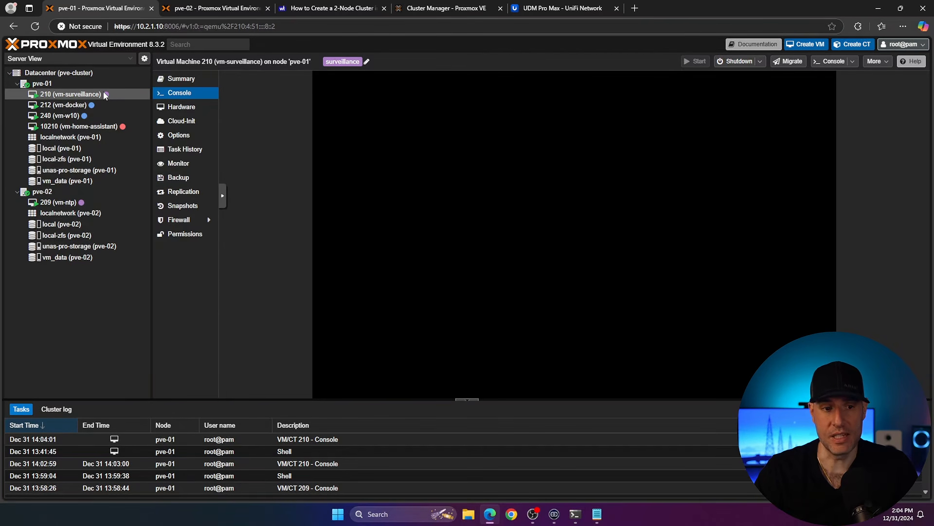
pyautogui.click(86, 85)
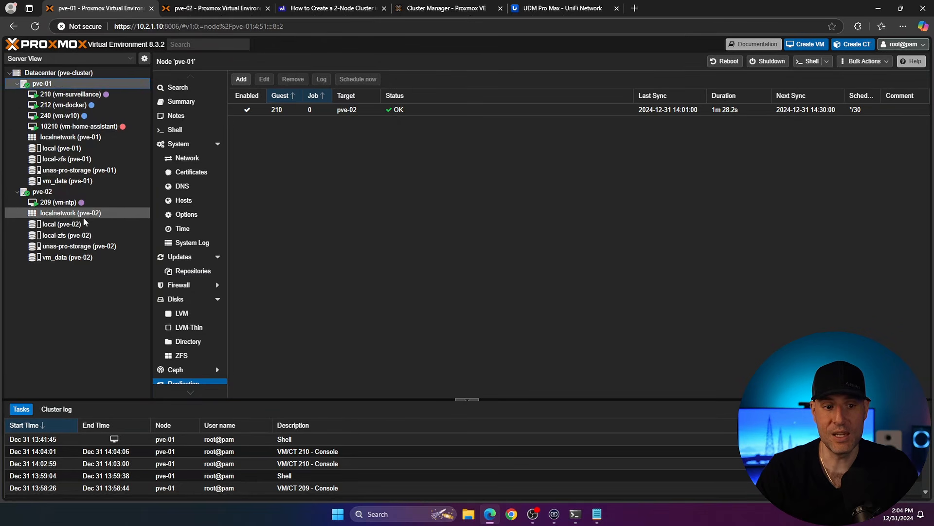
# Step: Review the Datacenter HA resources and the cluster replication job list
pyautogui.click(61, 72)
pyautogui.click(173, 327)
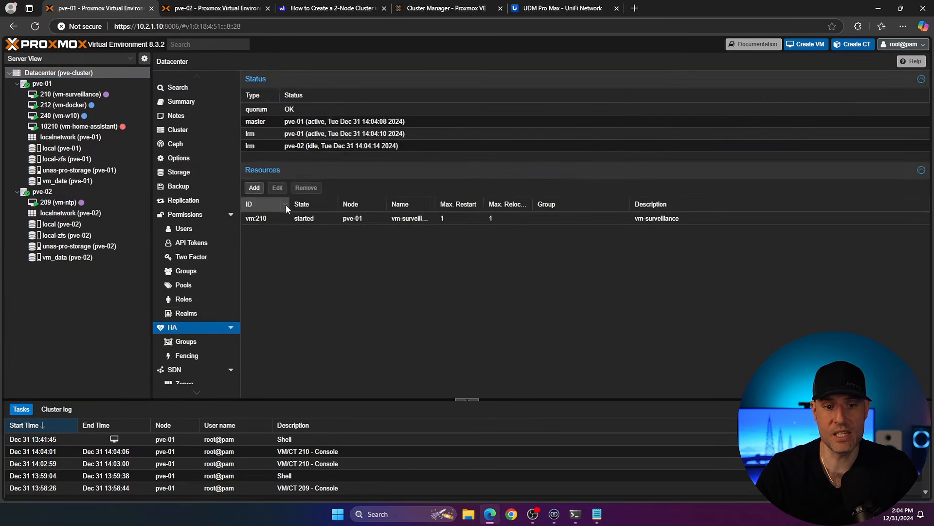
pyautogui.click(261, 220)
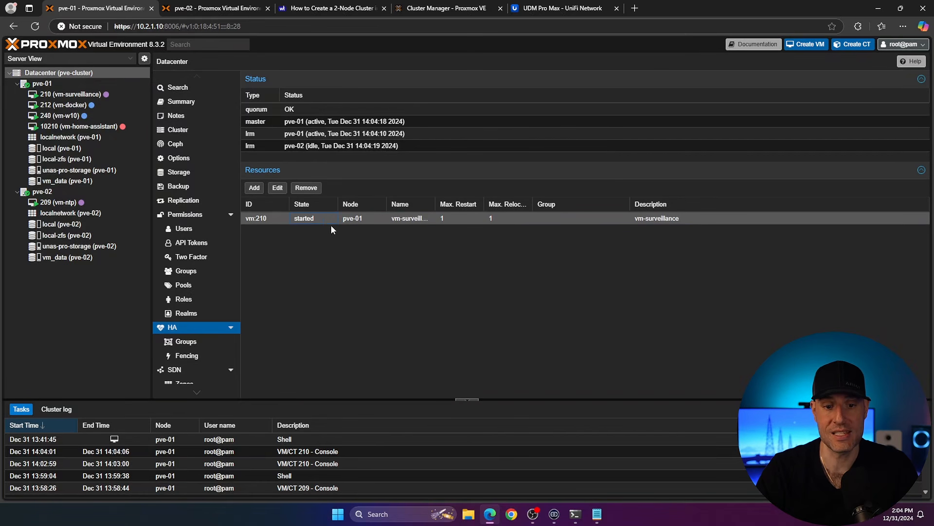
pyautogui.click(183, 200)
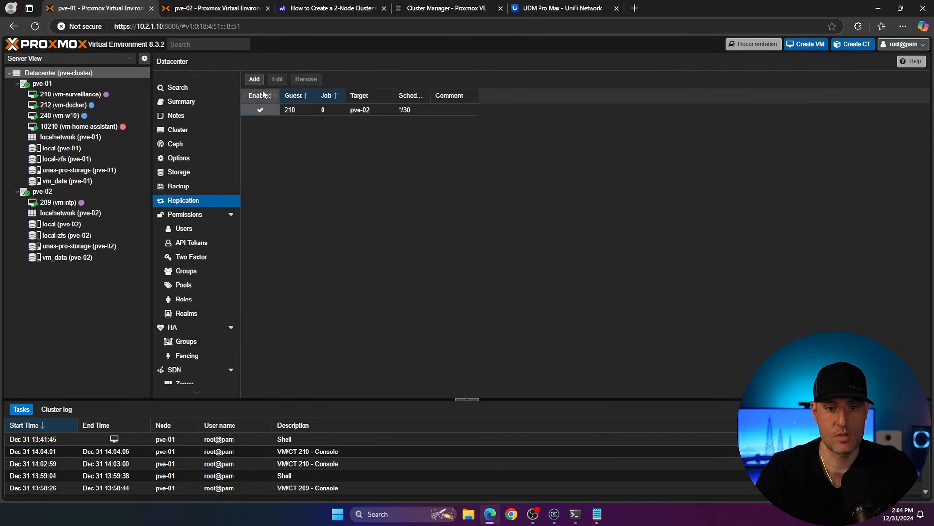
pyautogui.click(254, 79)
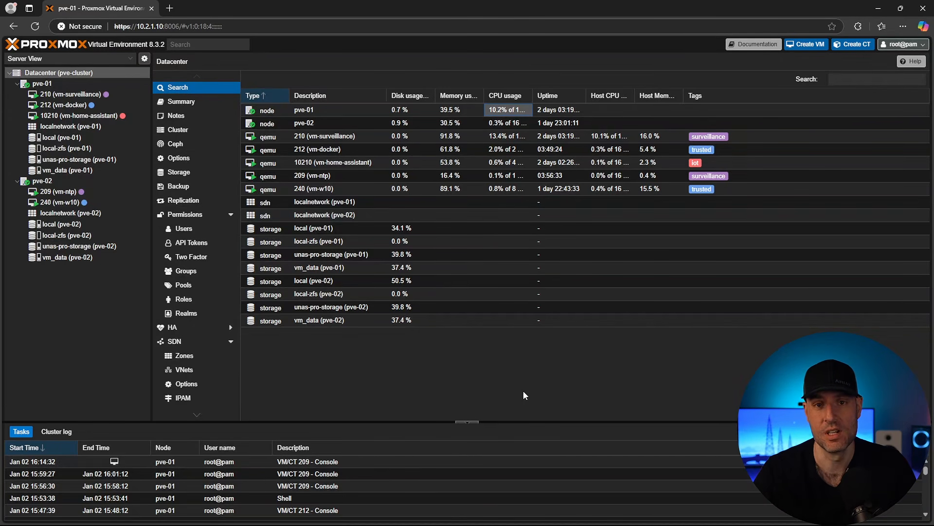
# Step: Review all cluster replication jobs and the guests running on each node
pyautogui.click(188, 202)
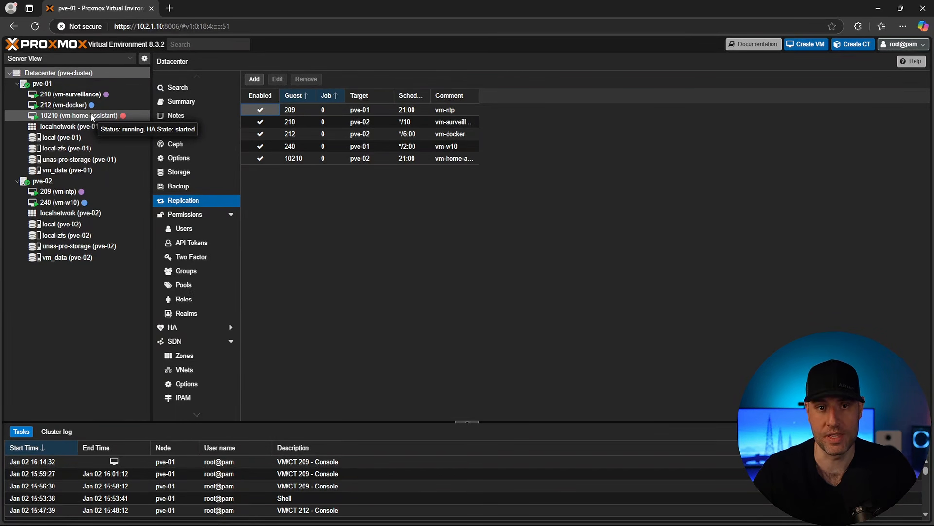
pyautogui.click(49, 83)
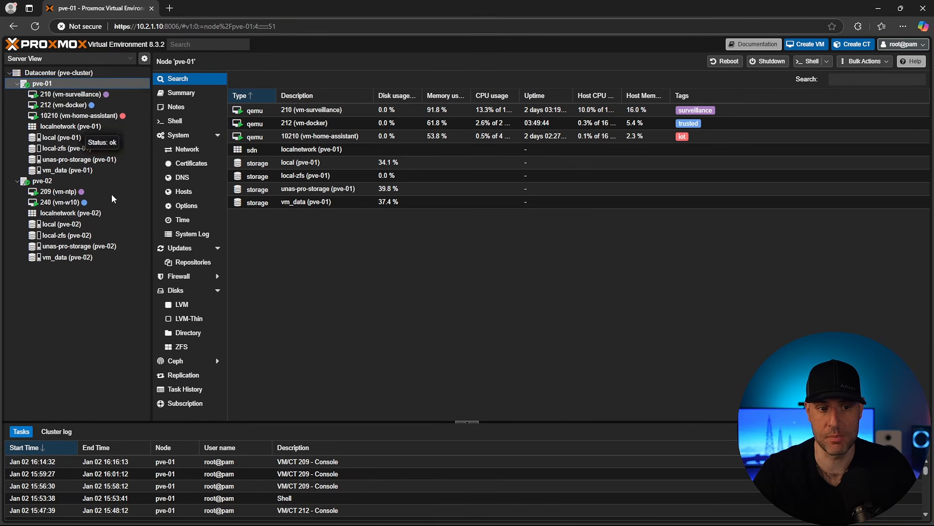
pyautogui.click(104, 191)
pyautogui.click(49, 180)
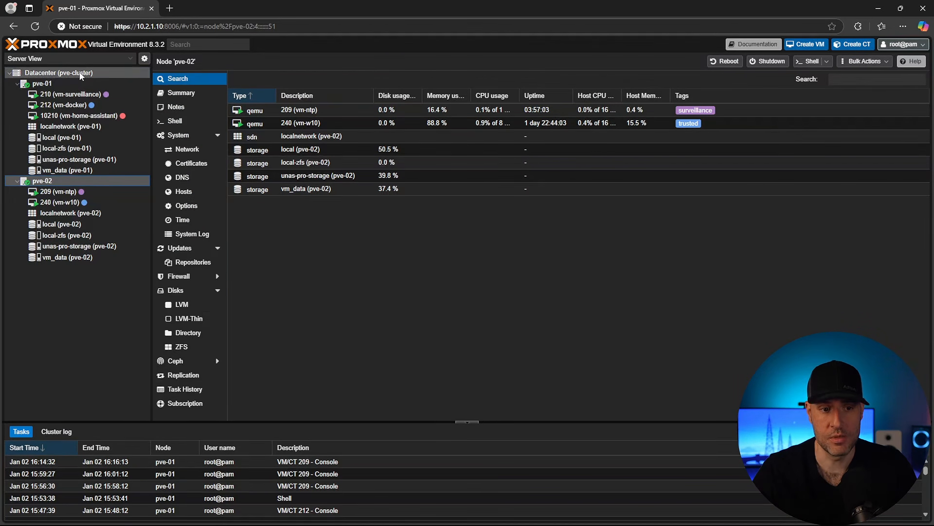
pyautogui.click(57, 72)
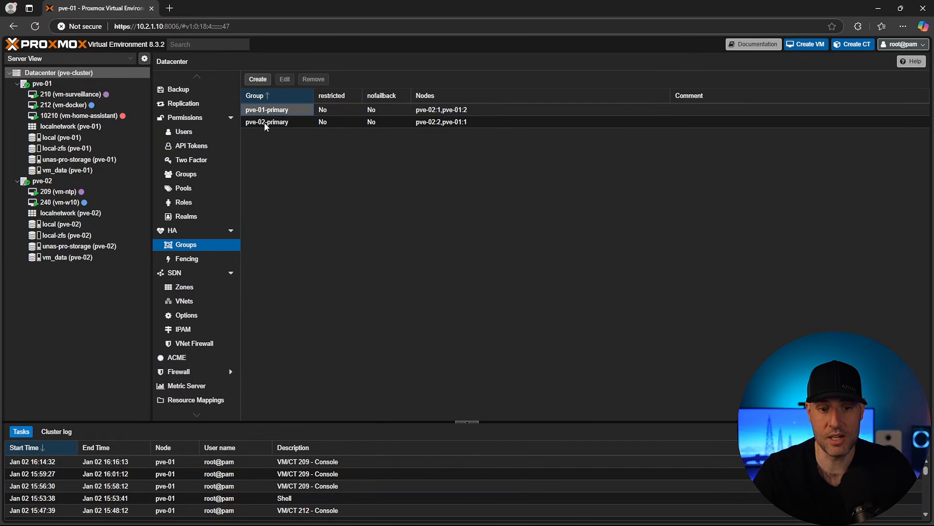
# Step: Toggle the restricted, pve-02 node and nofailback options in the pve-01-primary HA group, reverting each and closing without saving
pyautogui.doubleClick(332, 109)
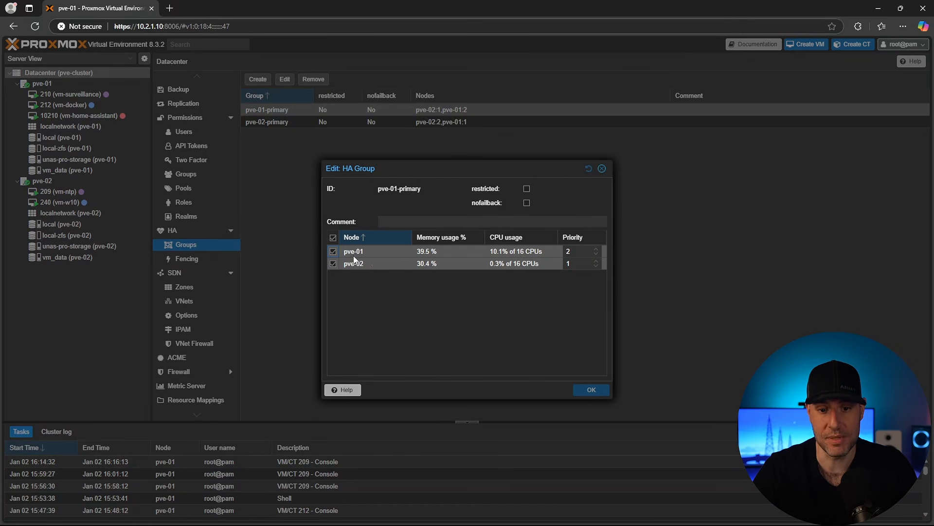
pyautogui.click(527, 189)
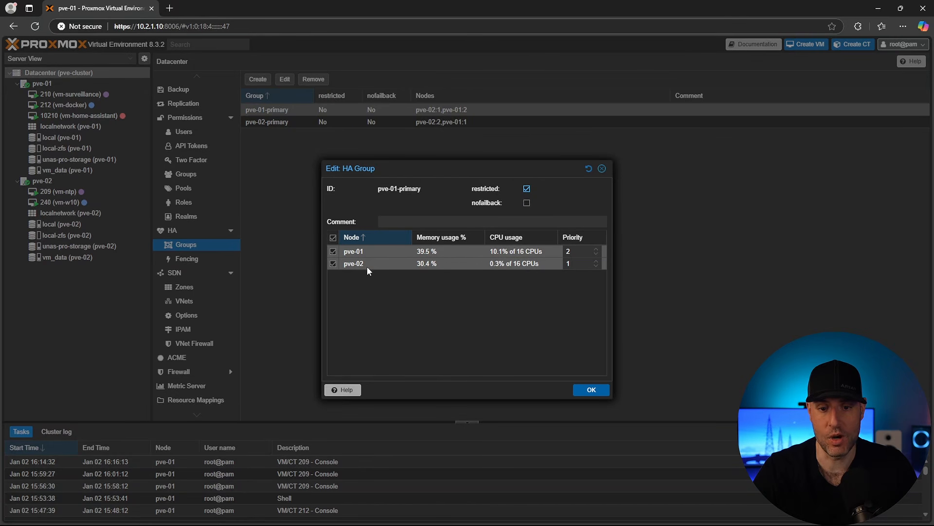
pyautogui.click(333, 264)
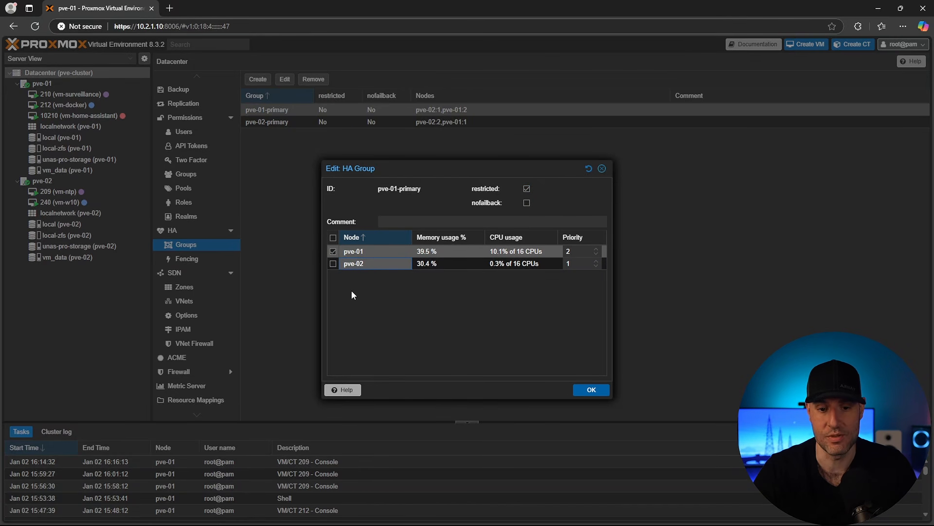
pyautogui.click(333, 264)
pyautogui.click(527, 188)
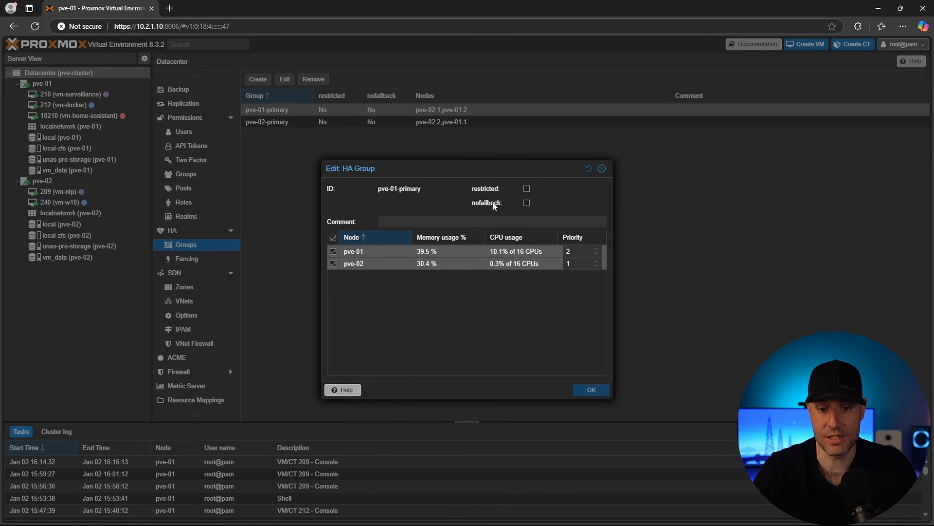
pyautogui.click(527, 202)
pyautogui.click(490, 326)
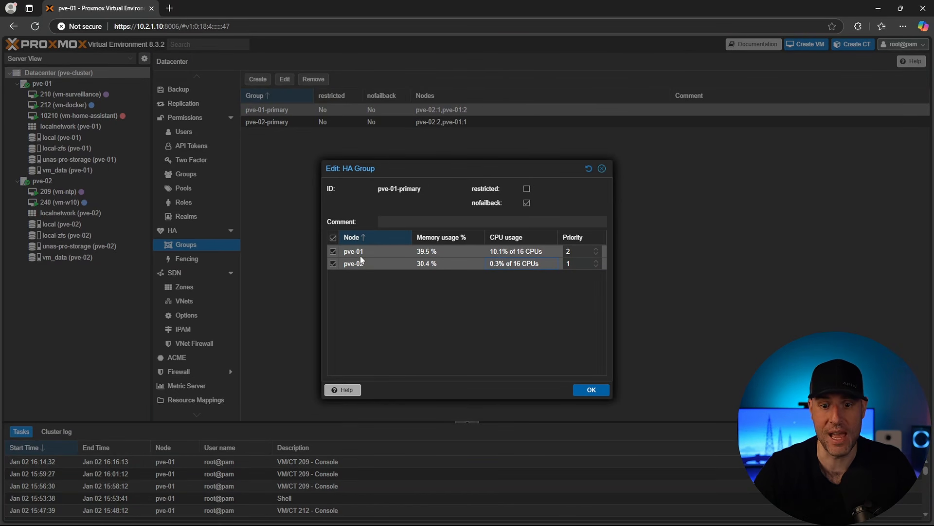
pyautogui.click(527, 202)
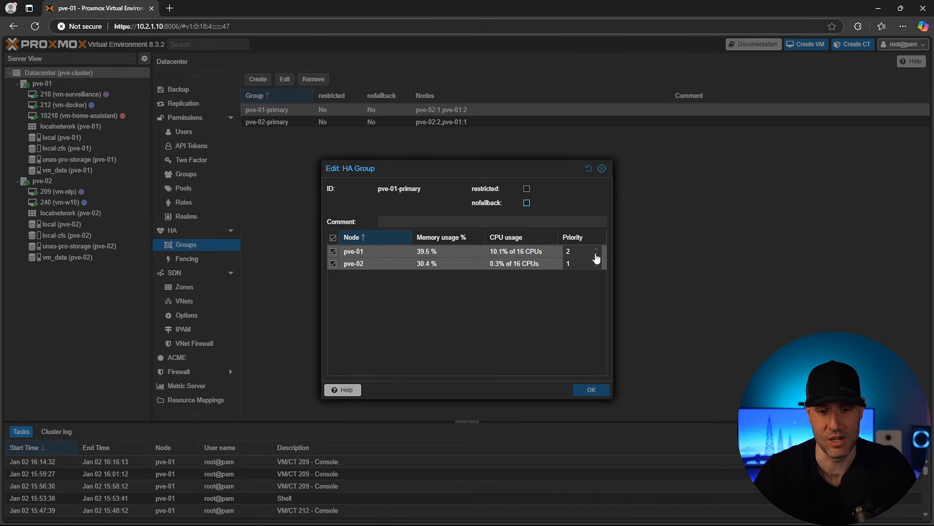
pyautogui.click(602, 170)
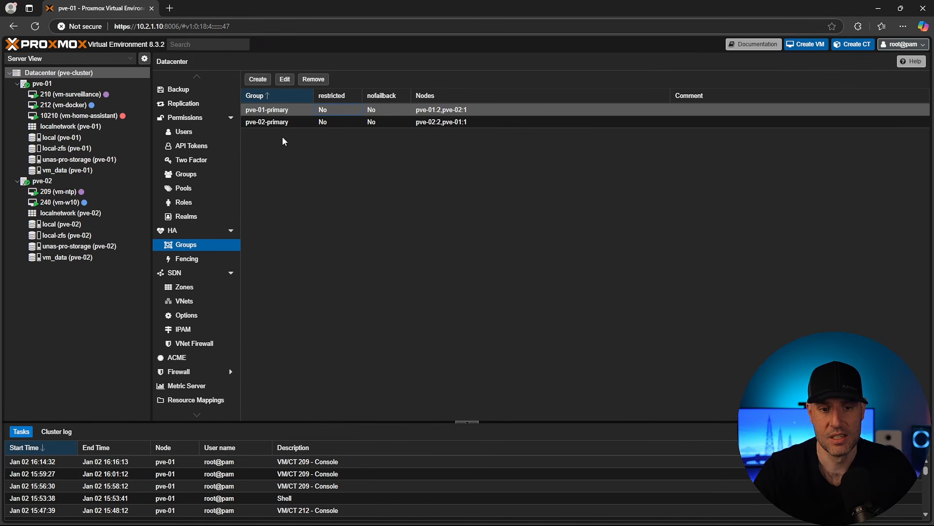
# Step: Inspect the pve-02-primary HA group's node priorities and close the dialog without saving
pyautogui.click(278, 125)
pyautogui.doubleClick(278, 123)
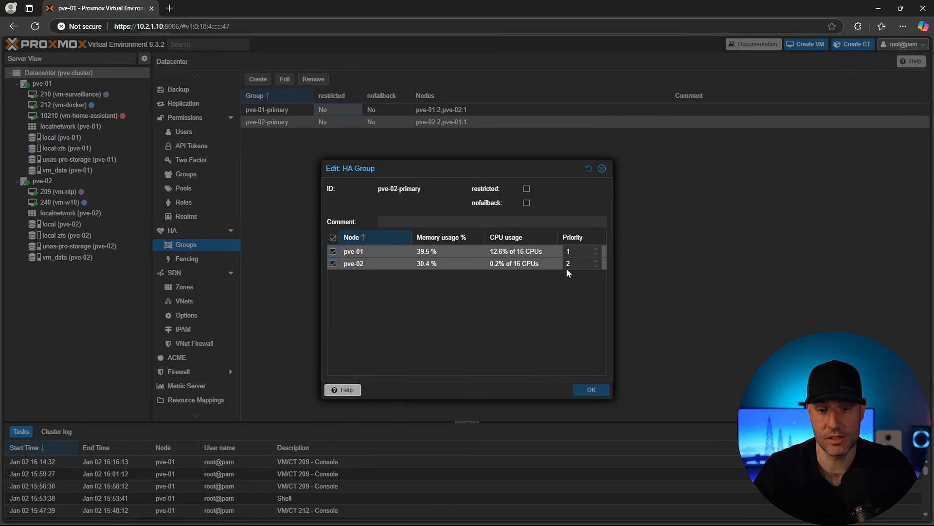
pyautogui.click(602, 169)
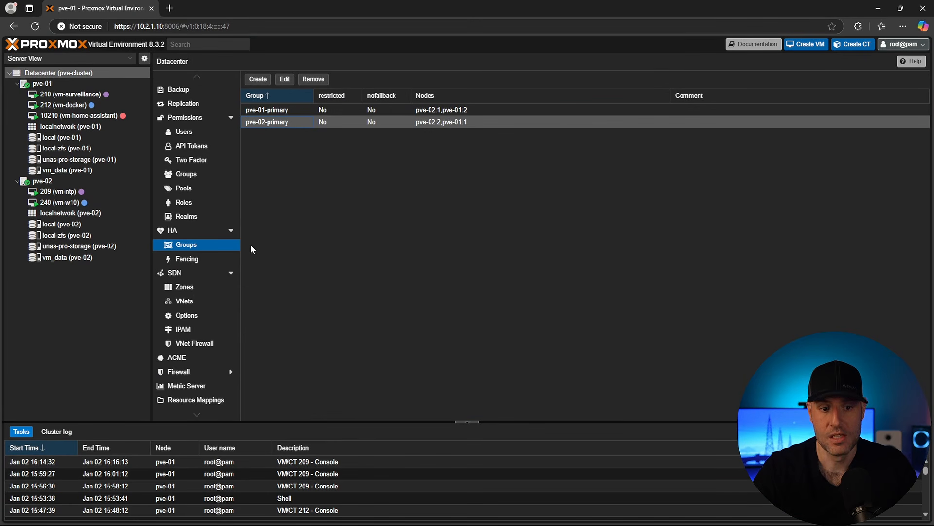
# Step: Review the HA resources list and VM 10210's resource settings, closing the editor without changes
pyautogui.click(191, 230)
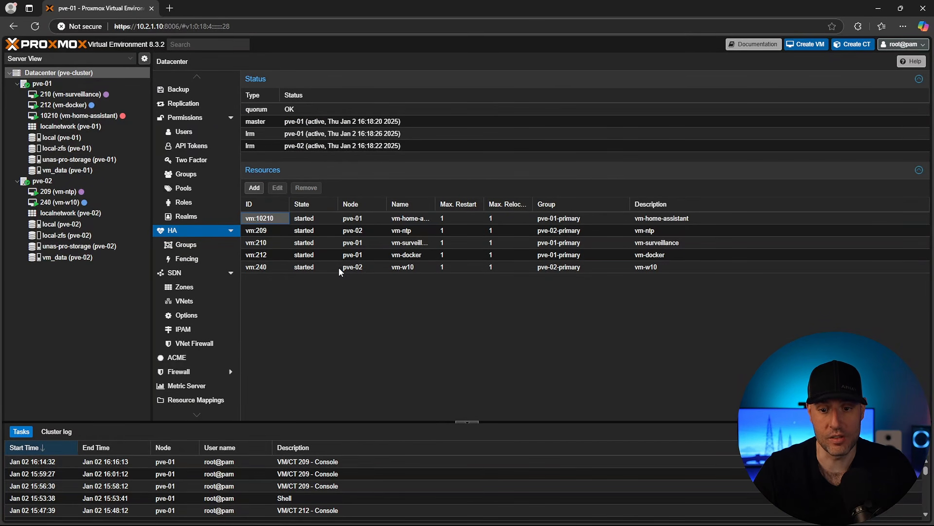
pyautogui.doubleClick(335, 218)
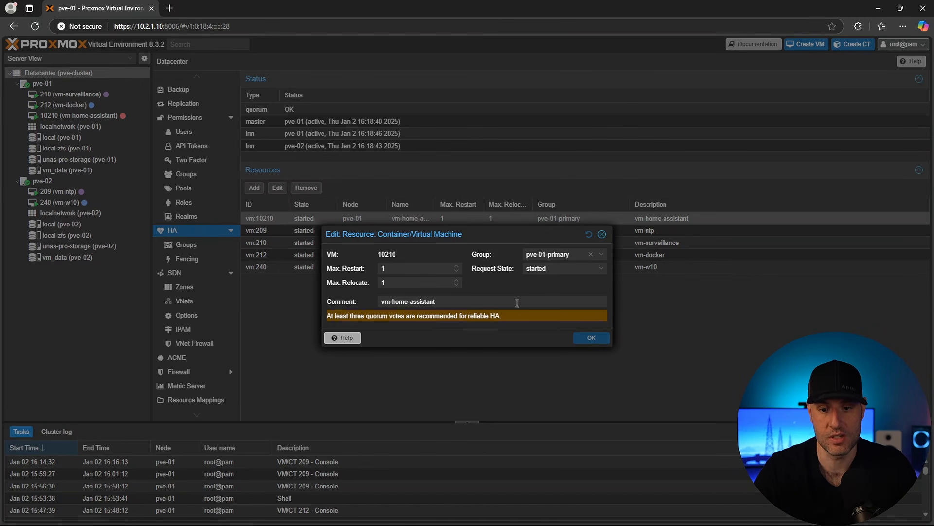
pyautogui.moveTo(571, 254); pyautogui.dragTo(548, 257)
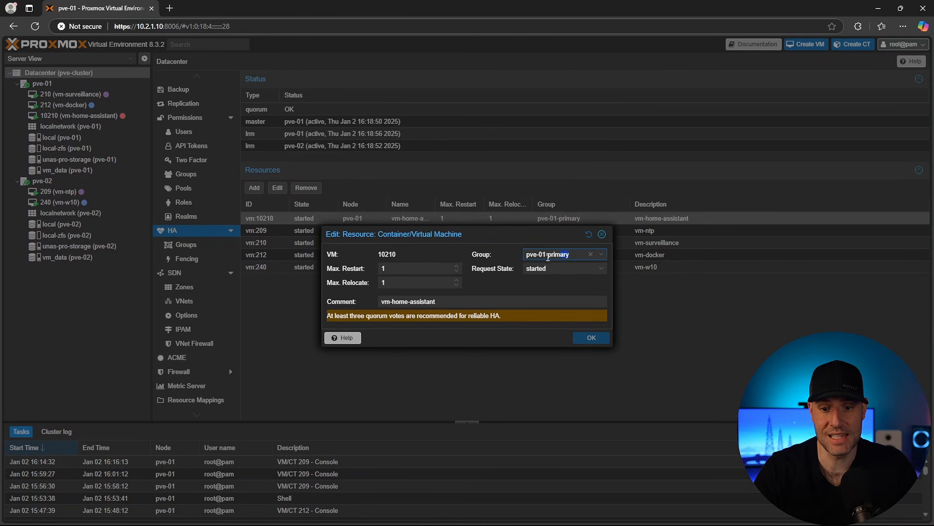
pyautogui.press('Escape')
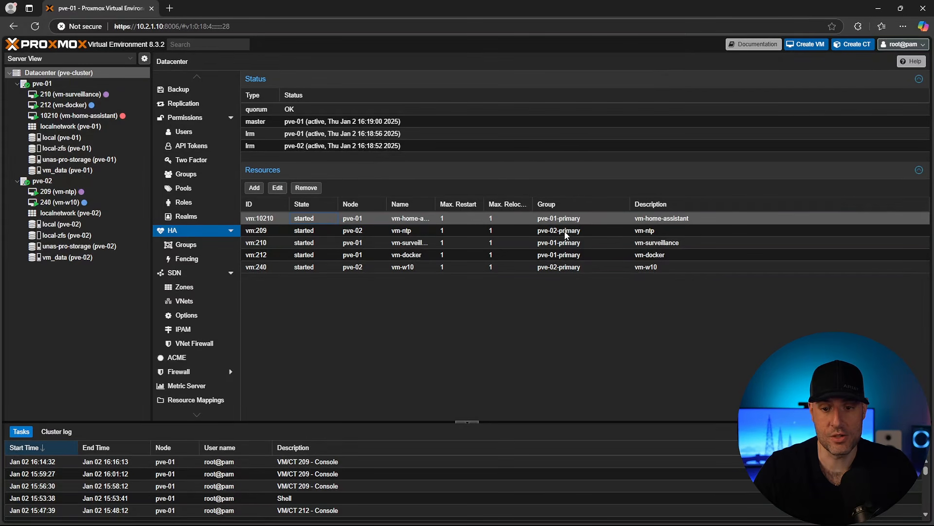
pyautogui.click(564, 232)
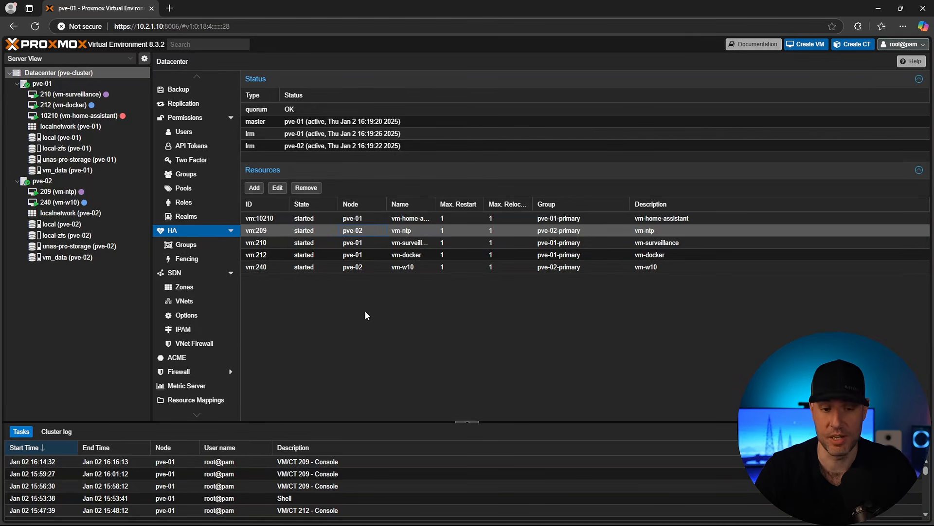
# Step: Review the schedules of all cluster replication jobs and pve-01's replication sync status
pyautogui.scroll(-1, 185, 215)
pyautogui.scroll(3, 185, 214)
pyautogui.click(183, 200)
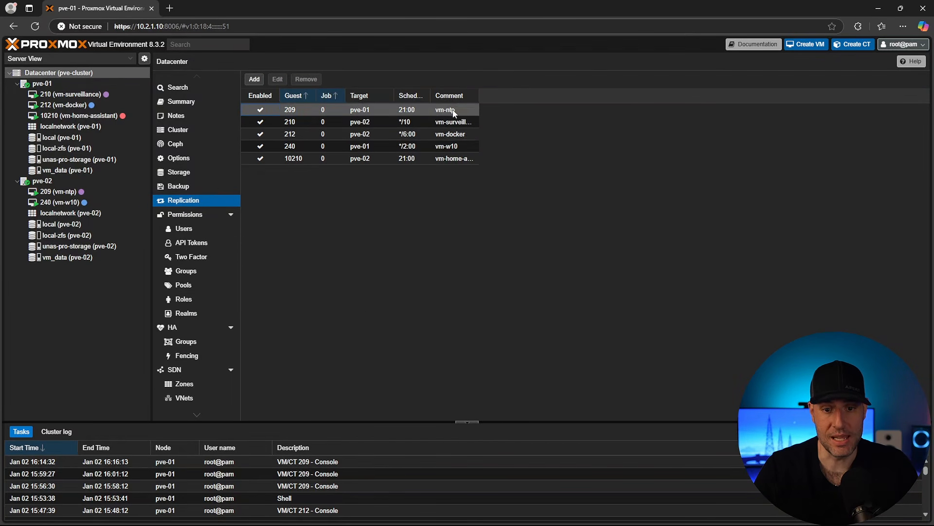
pyautogui.click(444, 190)
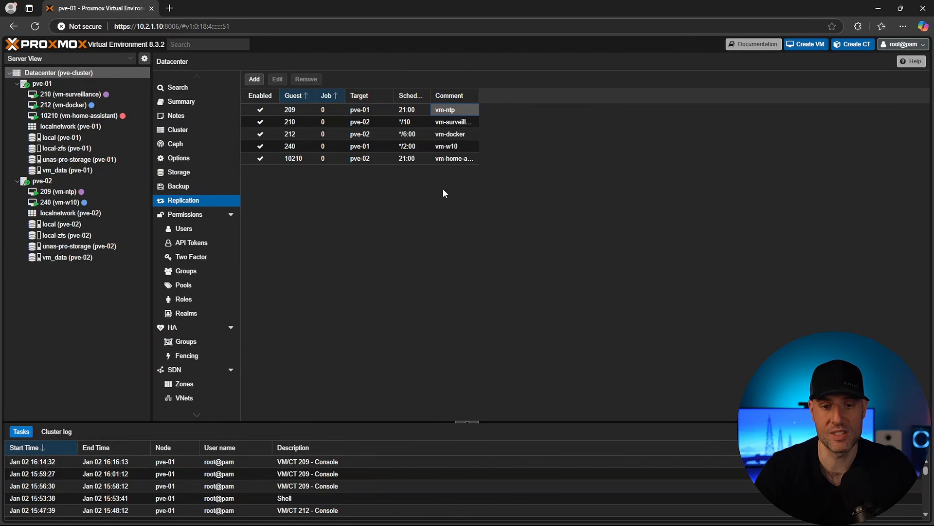
pyautogui.click(410, 111)
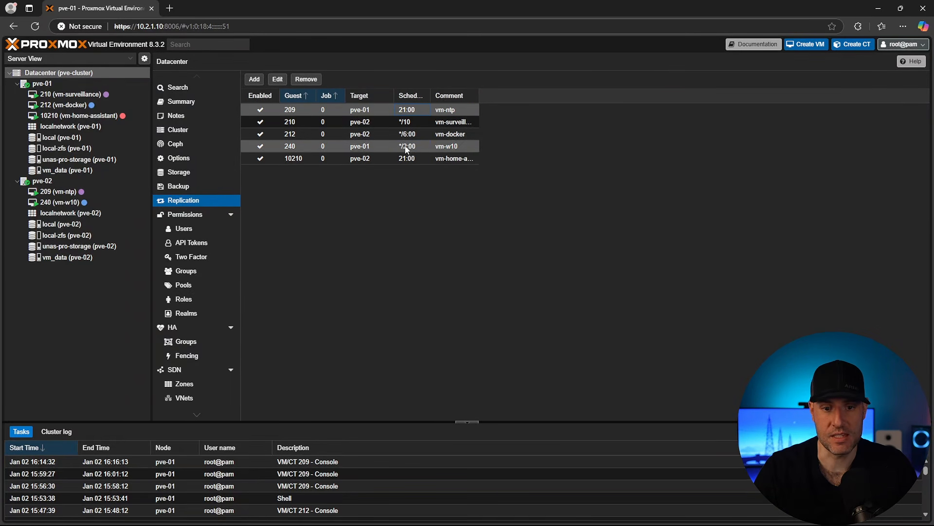
pyautogui.click(432, 159)
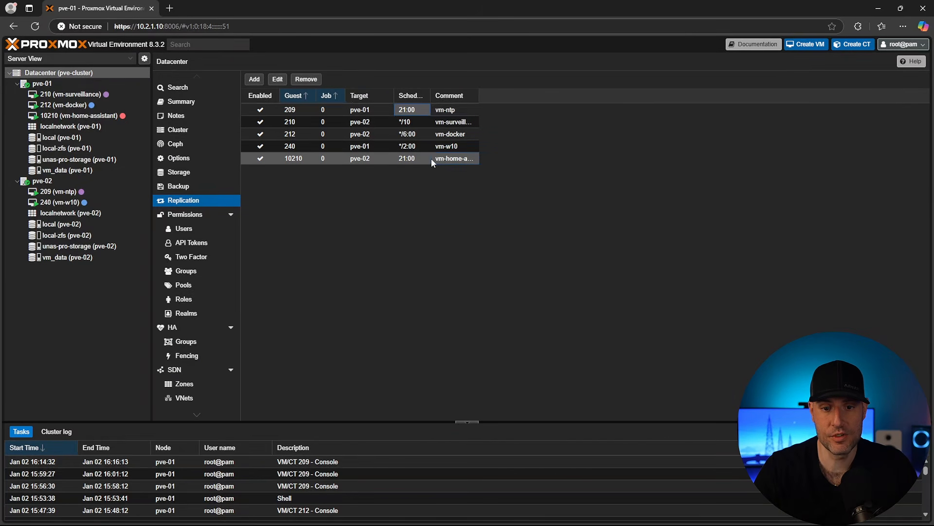
pyautogui.click(429, 121)
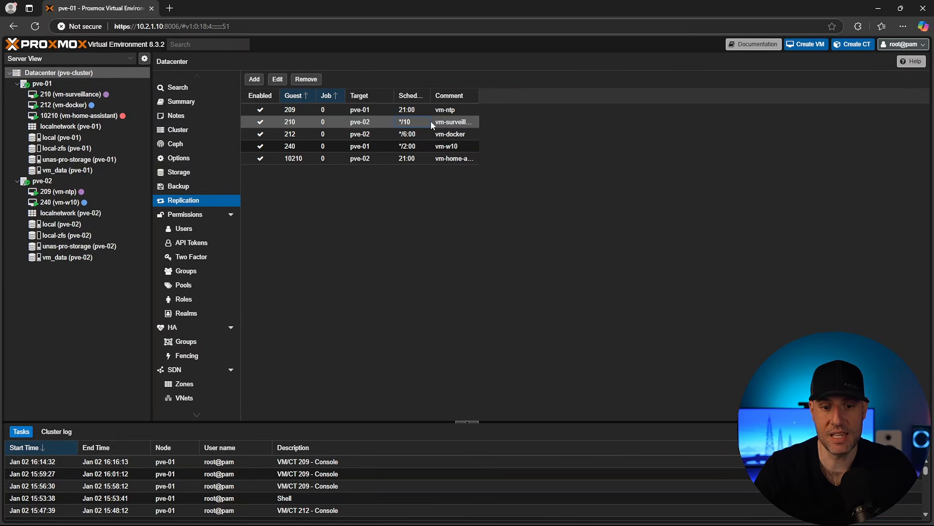
pyautogui.click(433, 145)
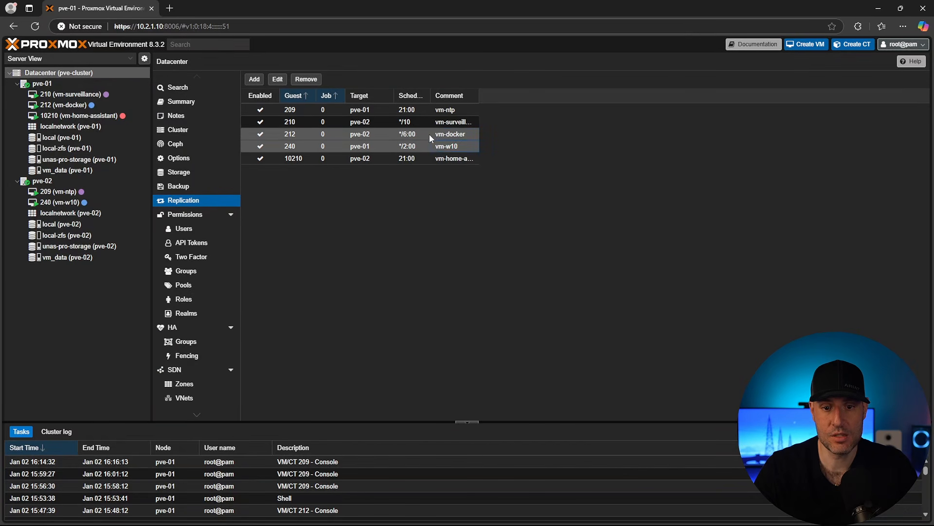
pyautogui.click(427, 145)
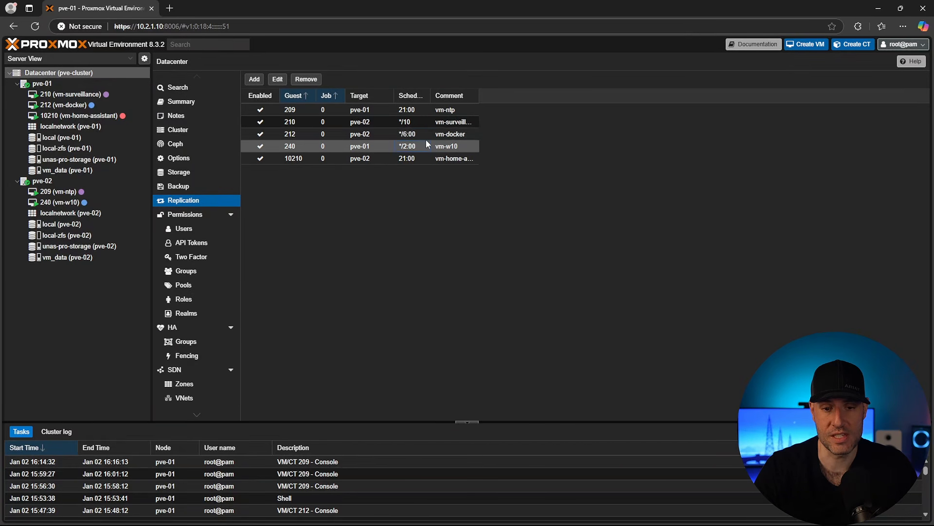
pyautogui.click(428, 136)
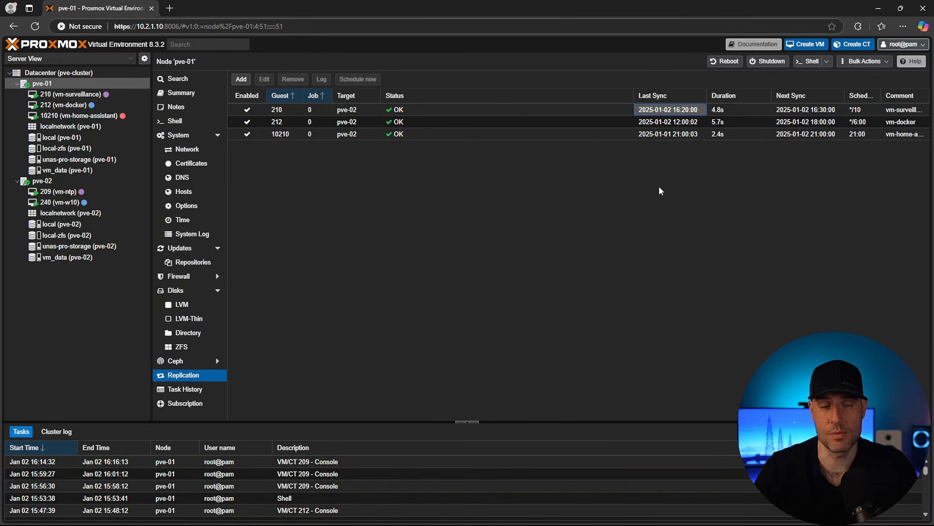
pyautogui.click(735, 108)
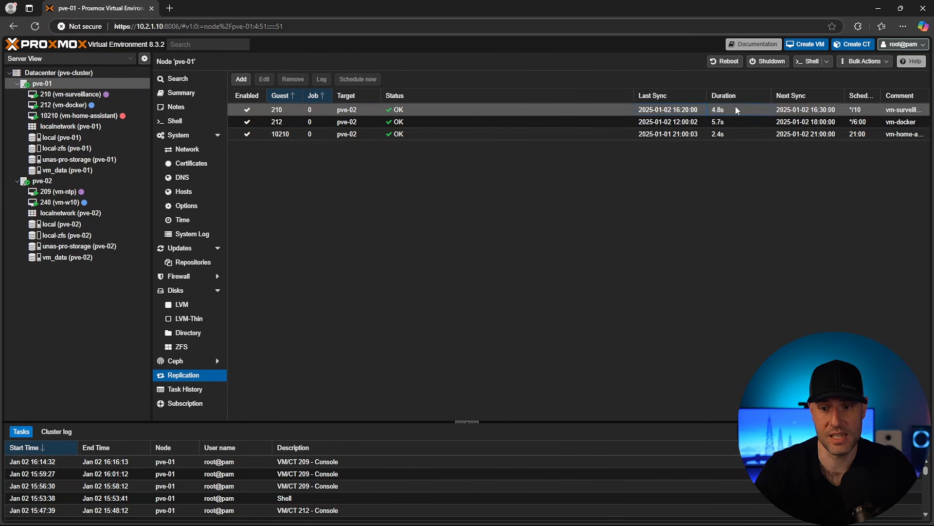